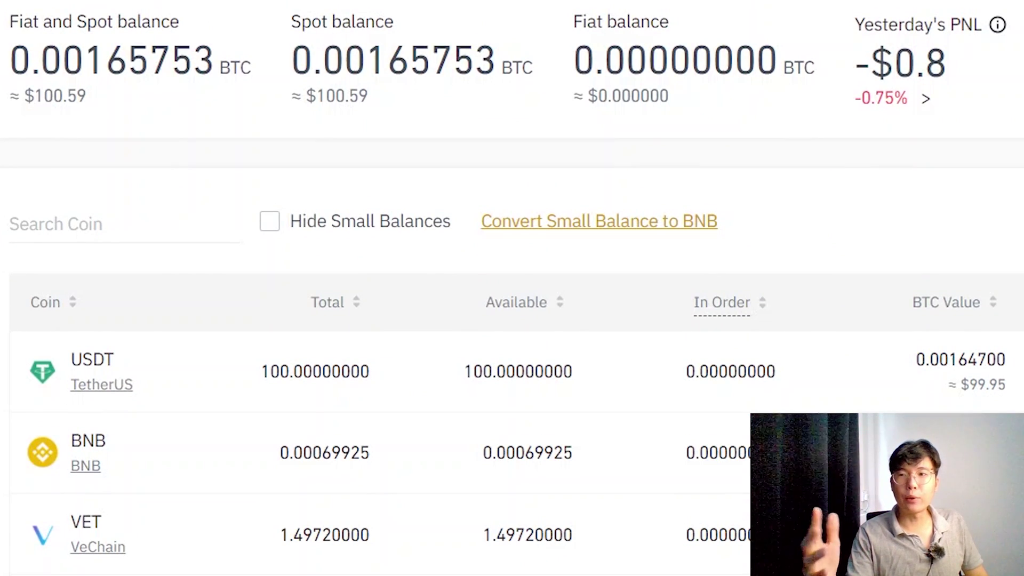
Go to P2P trading and open the Express form for selling USDT.
mouse_move(336, 25)
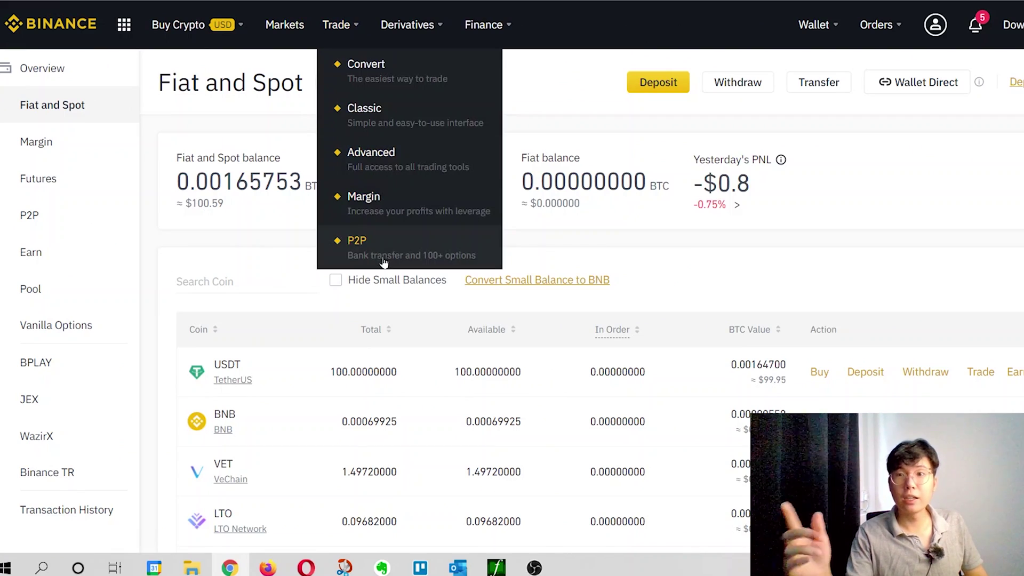
left_click(386, 258)
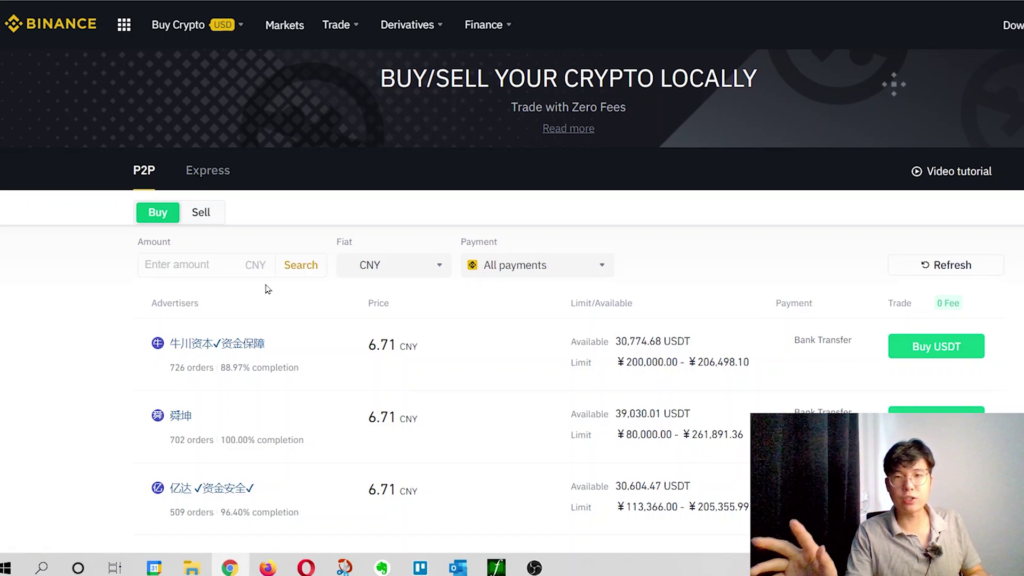
left_click(211, 218)
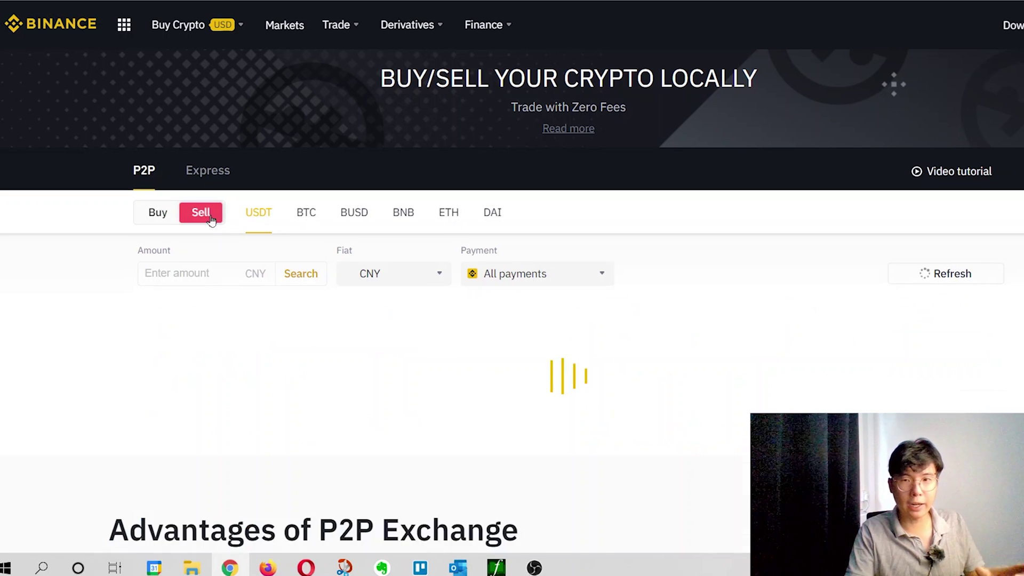
left_click(204, 172)
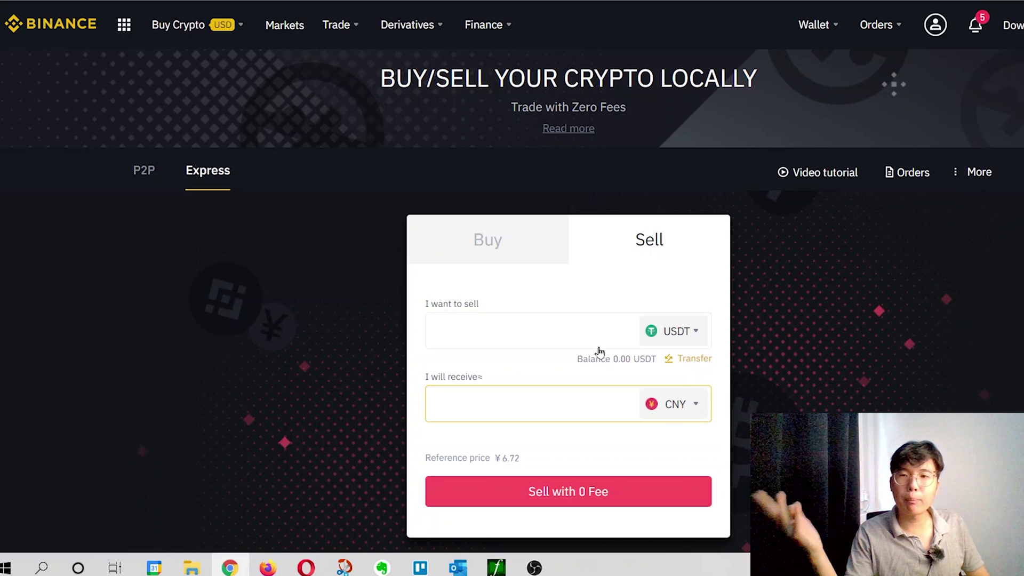
Enter 100 USDT to sell and switch the receive currency from CNY to SGD (150.00 SGD).
left_click(593, 329)
type("20")
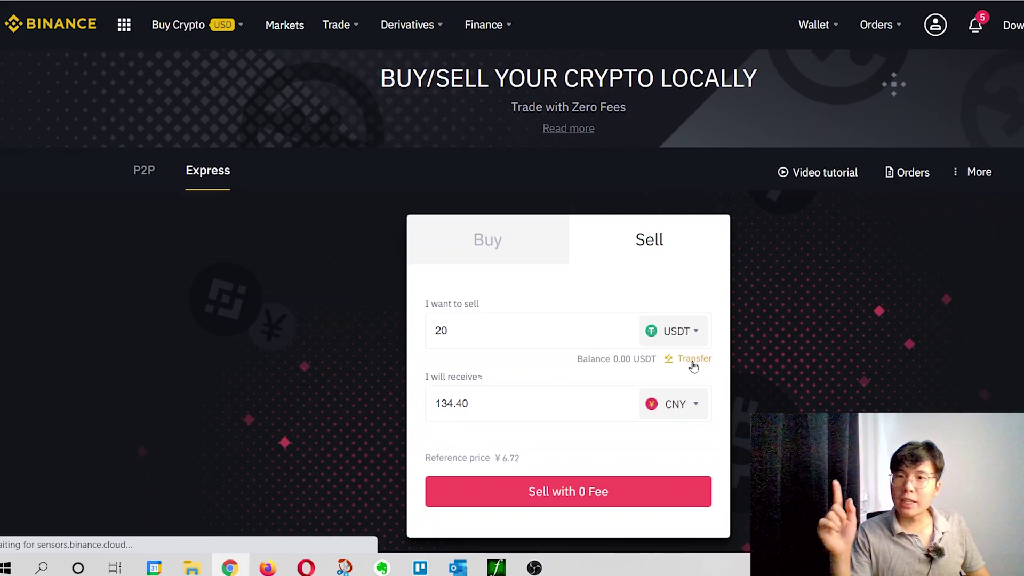
left_click(675, 403)
type("sgd")
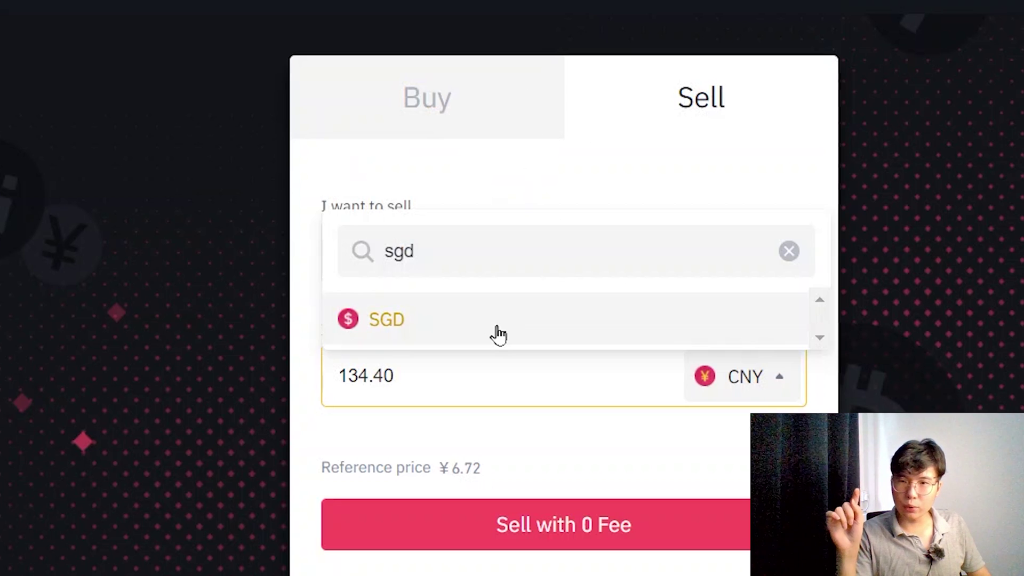
left_click(498, 333)
left_click(503, 265)
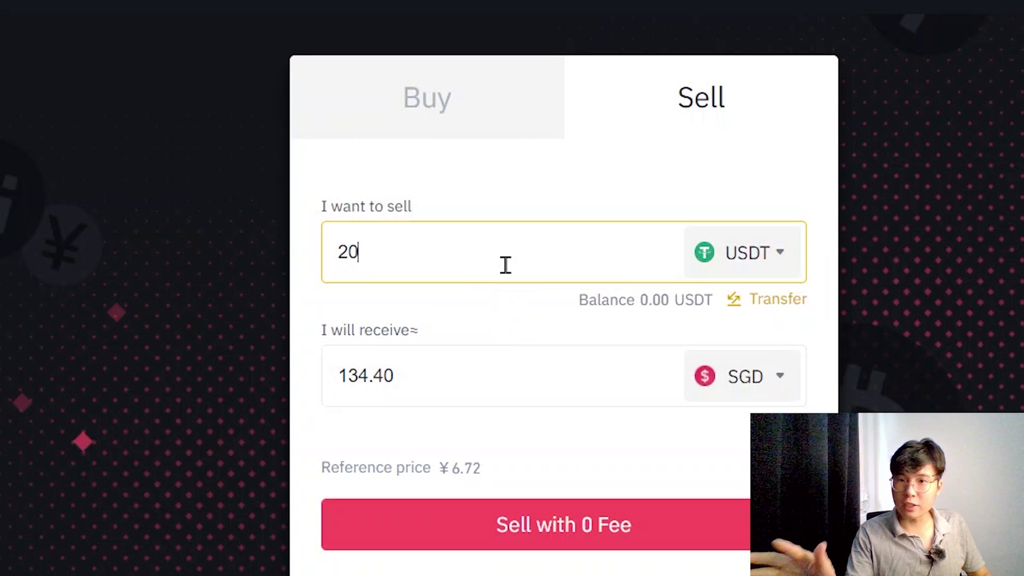
key("ctrl+a")
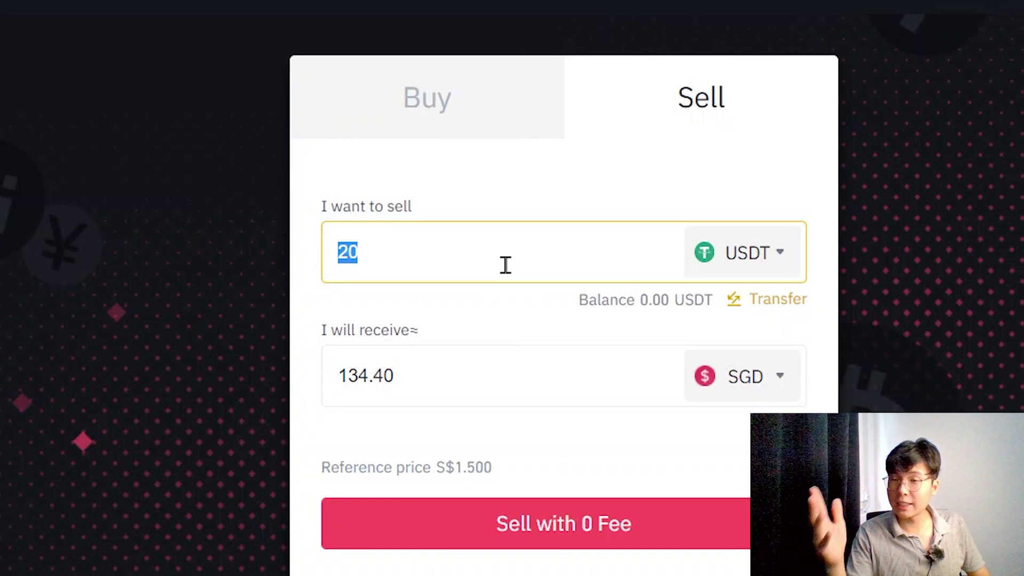
type("100")
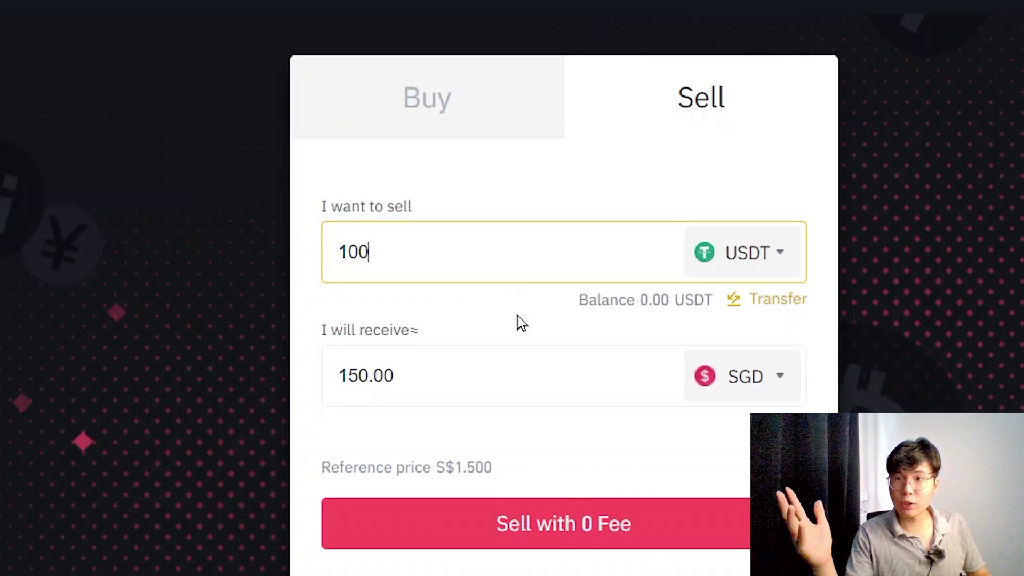
left_click(520, 322)
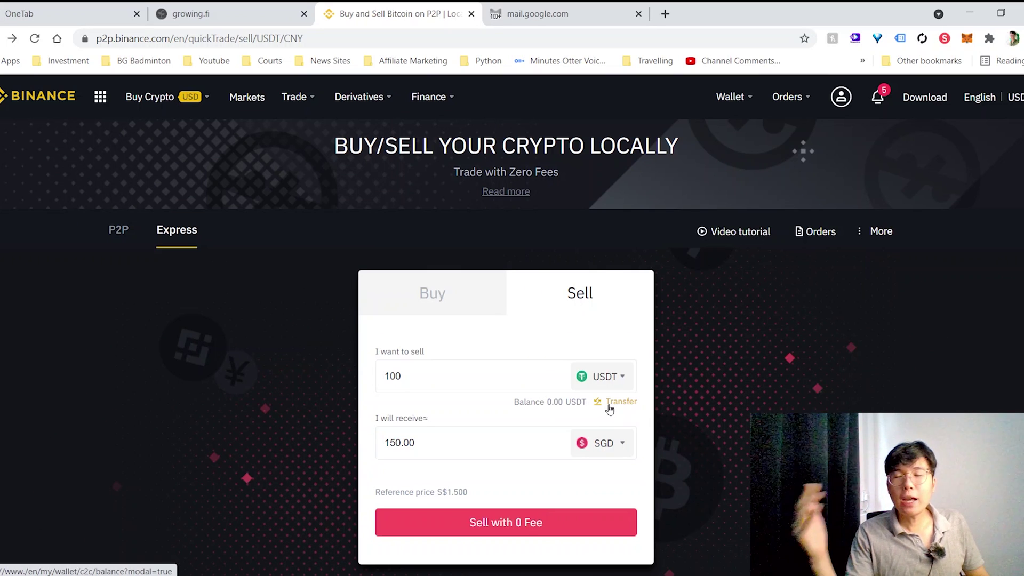
Open the wallet Transfer page in a new tab, then close the broken error tab.
right_click(610, 408)
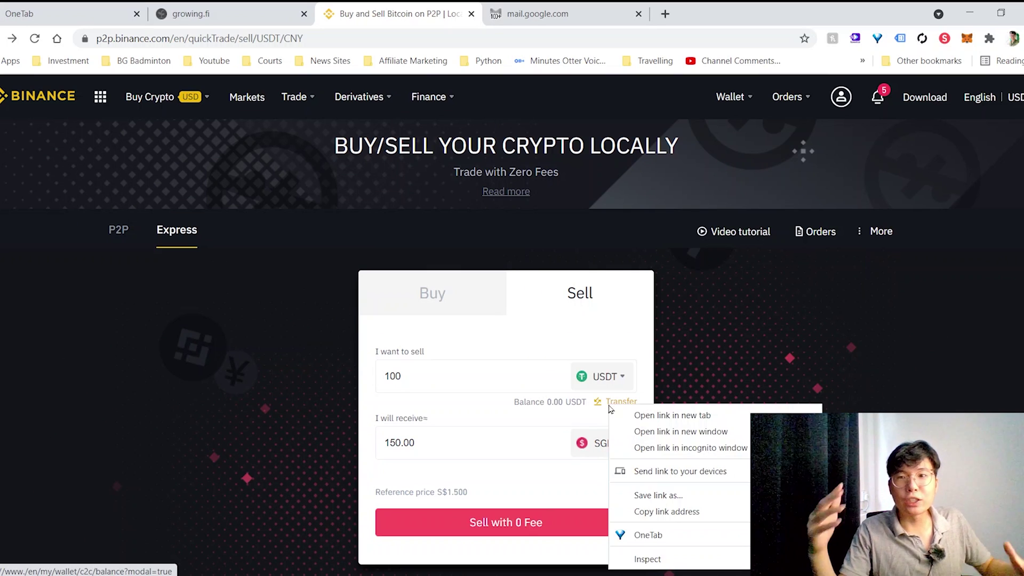
left_click(640, 415)
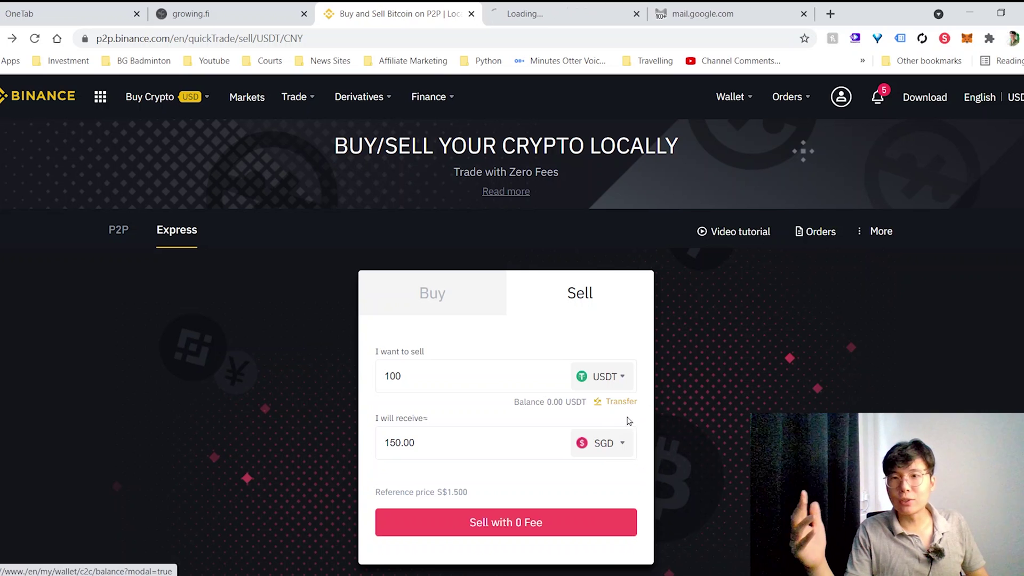
left_click(509, 8)
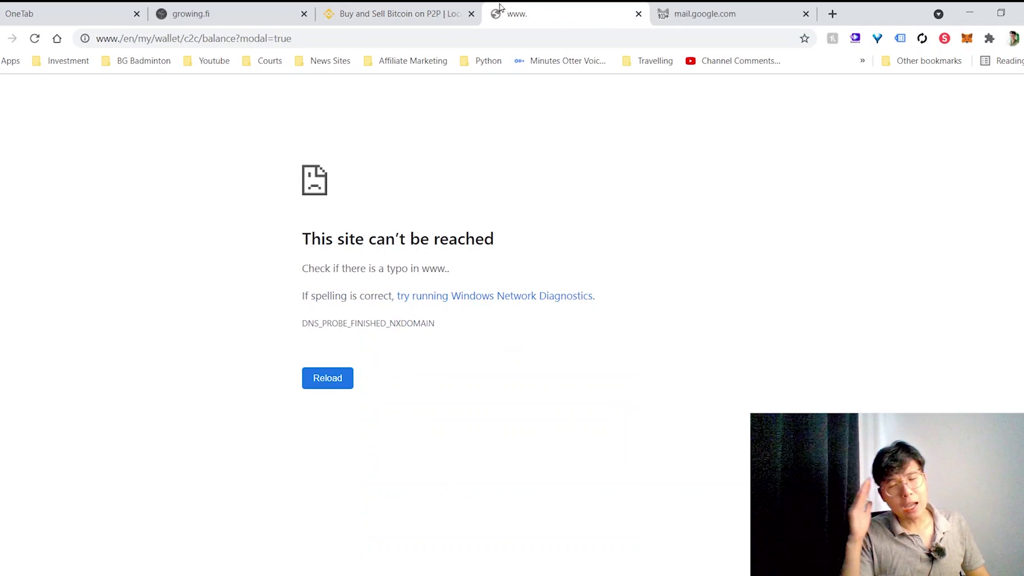
middle_click(500, 7)
Submit the 100 USDT sale and begin SMS authentication with Singapore +65 as country code.
left_click(543, 525)
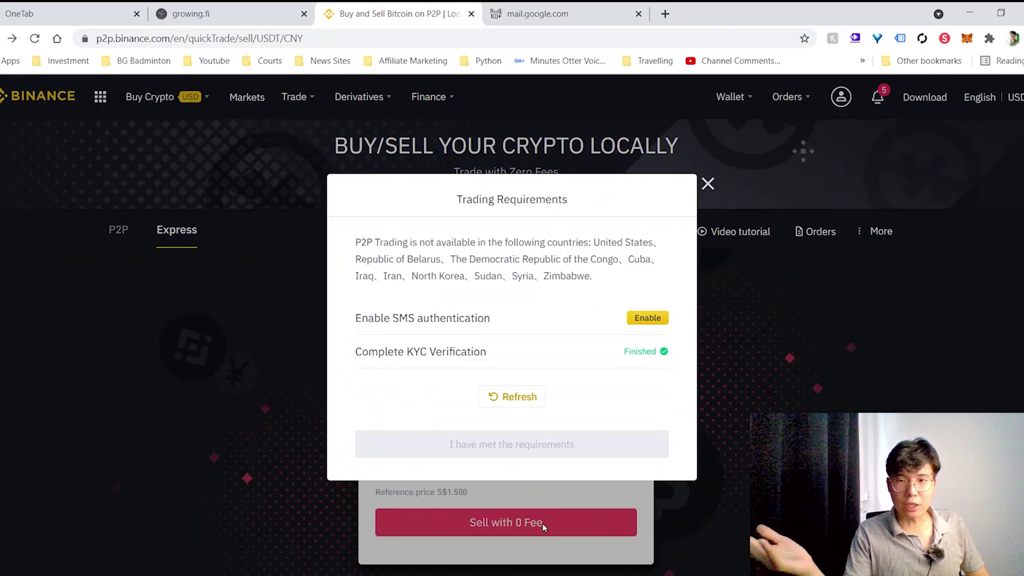
left_click(646, 319)
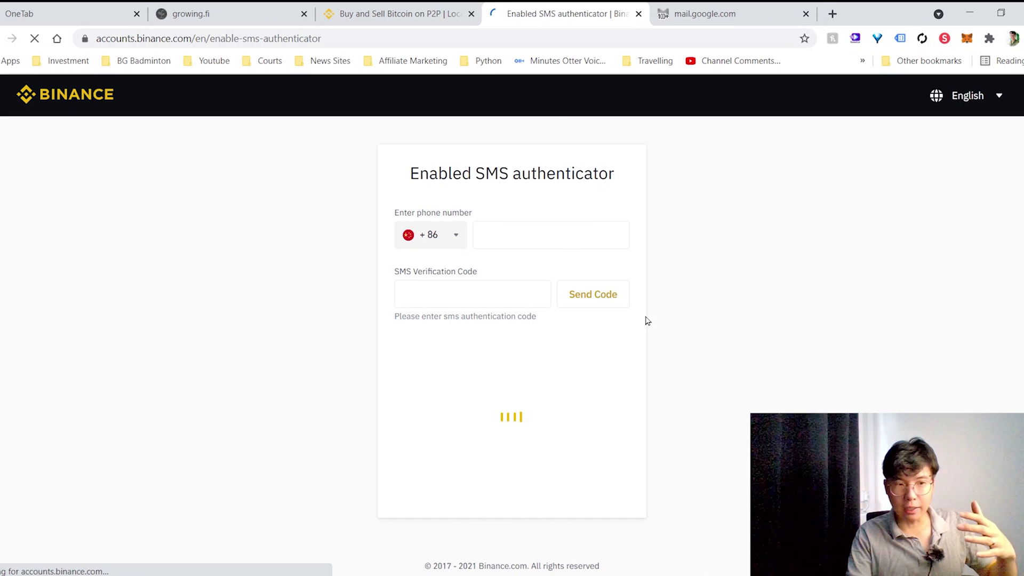
left_click(452, 237)
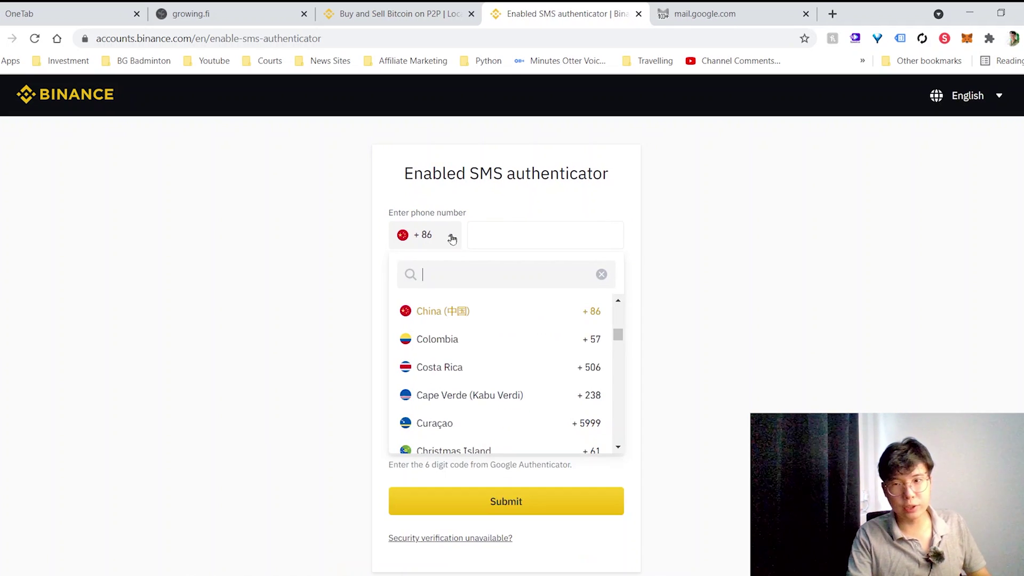
type("singap")
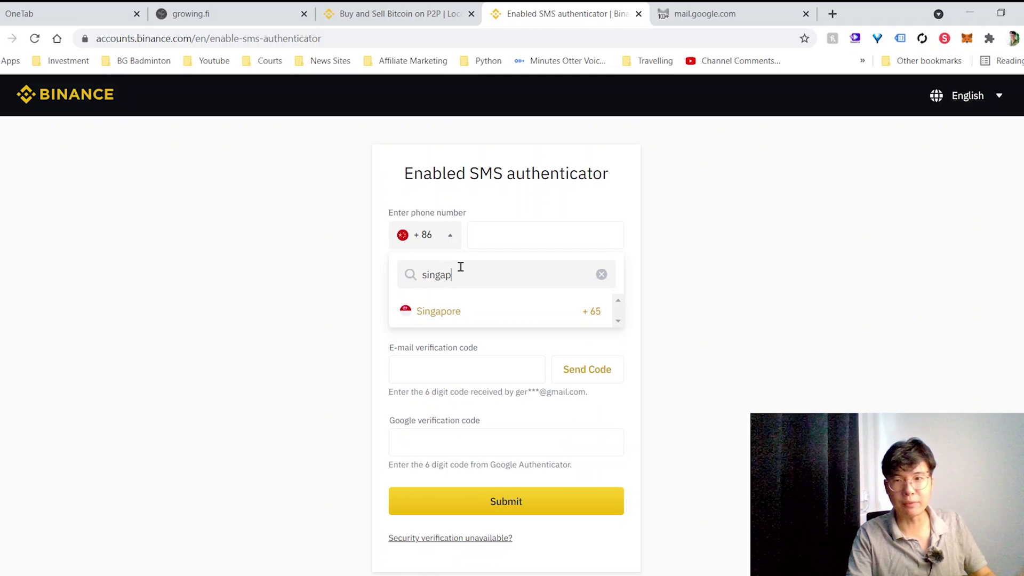
left_click(483, 309)
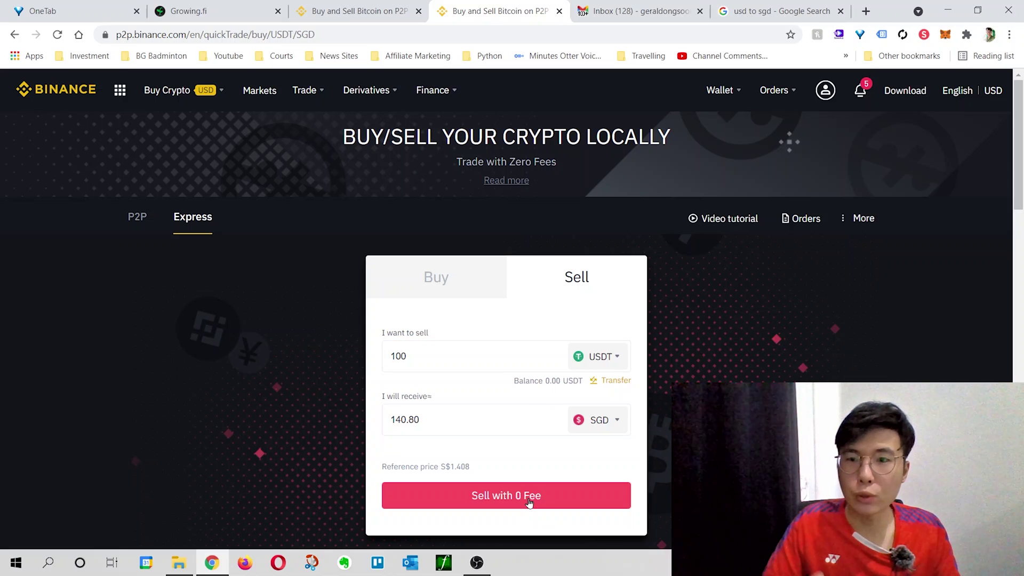
Retry the 100 USDT sale, dismiss the insufficient balance warning, and go to the P2P wallet.
left_click(529, 501)
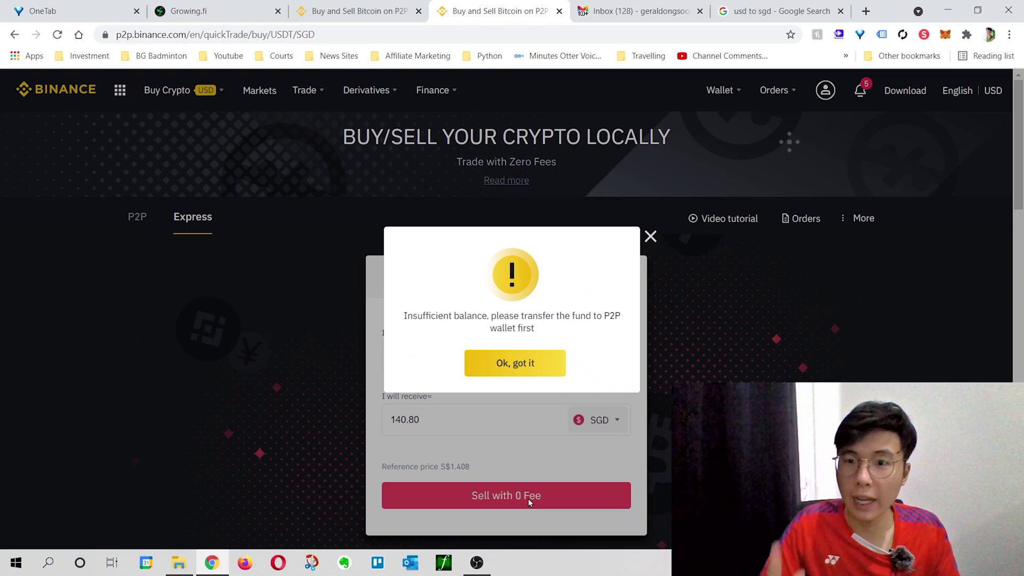
left_click(530, 361)
left_click(621, 385)
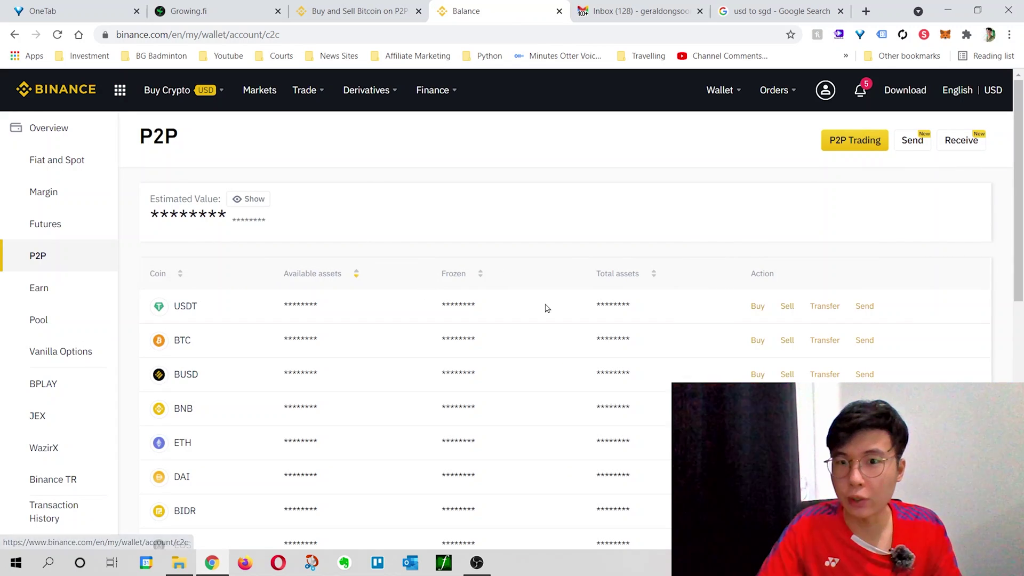
Transfer the full 100 USDT from the Spot Wallet into the P2P wallet.
left_click(823, 306)
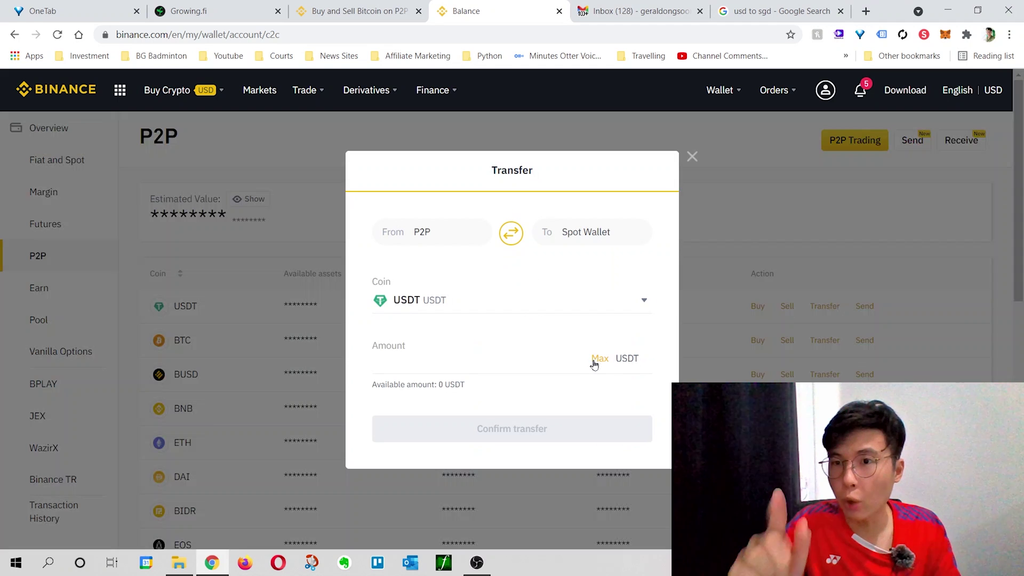
left_click(513, 235)
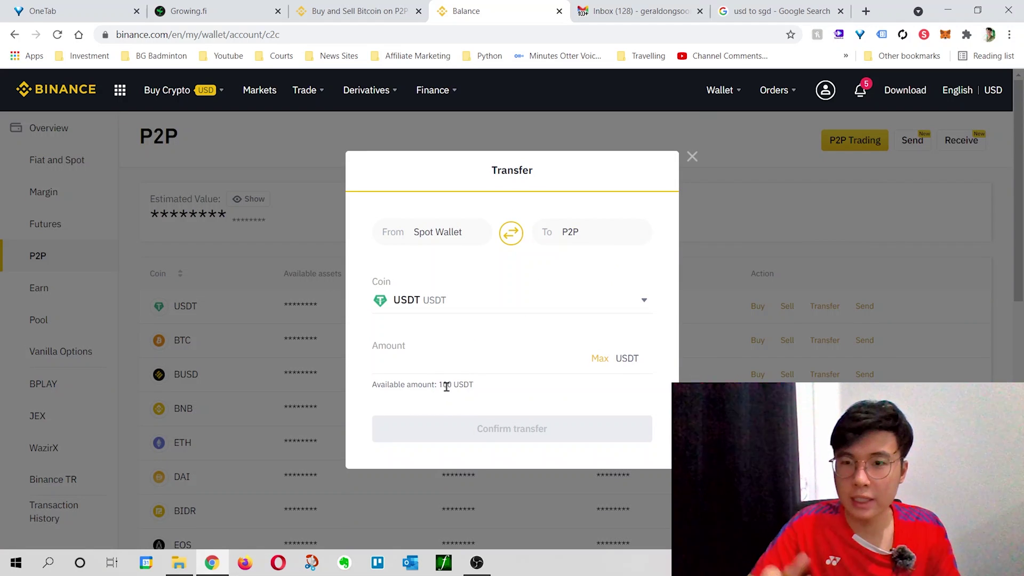
left_click(599, 364)
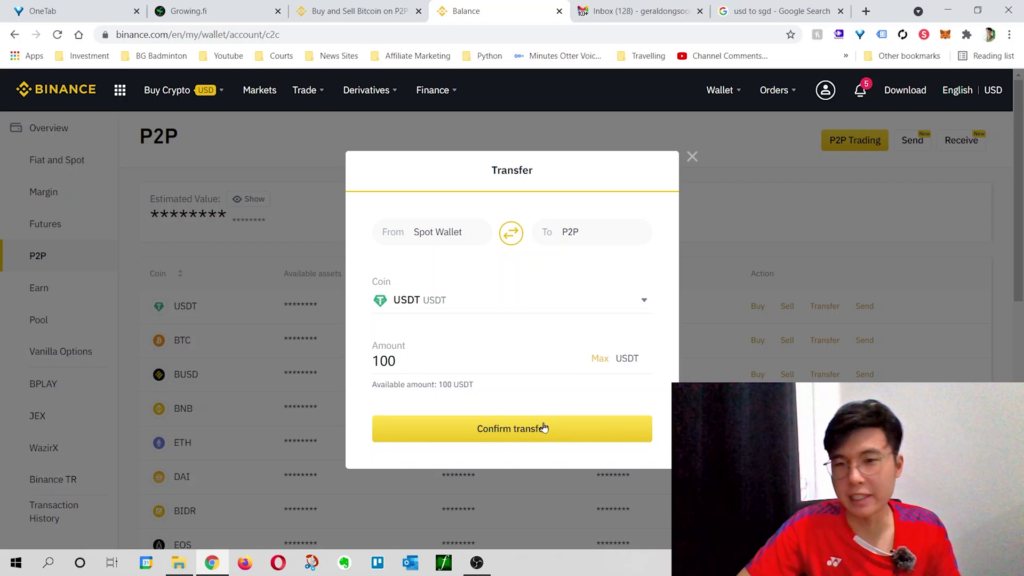
left_click(544, 427)
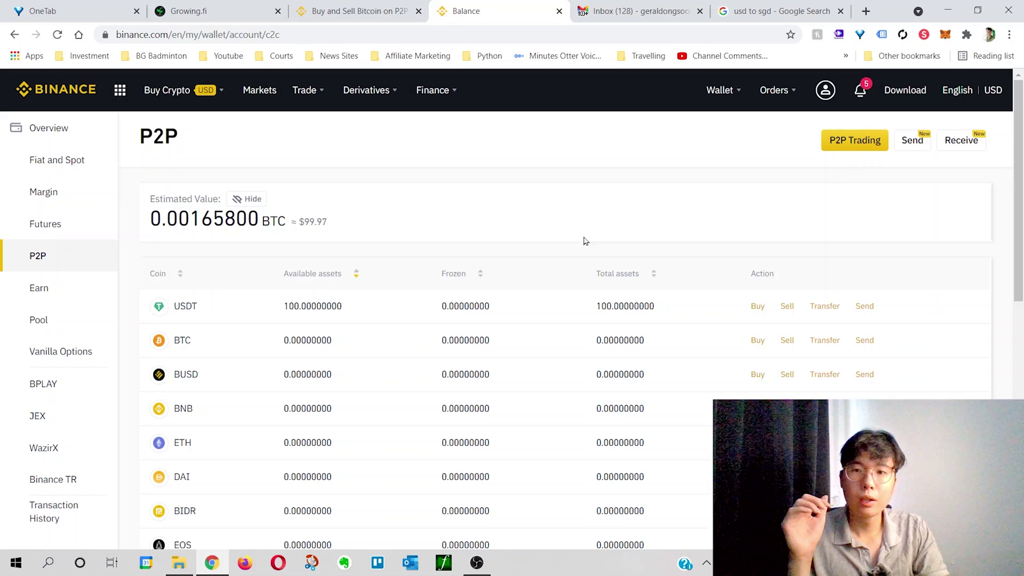
left_click_drag(341, 222, 300, 221)
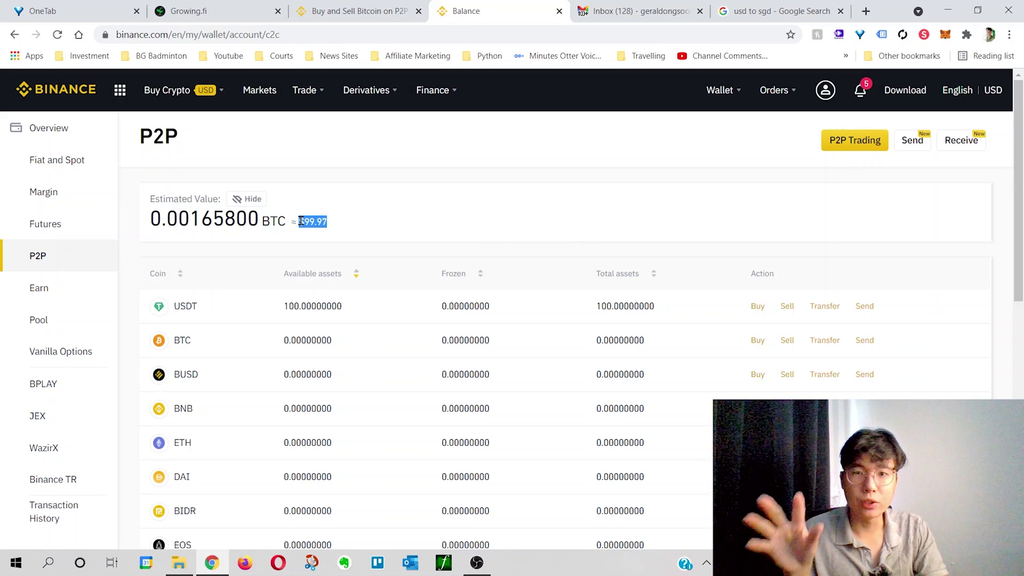
left_click(351, 226)
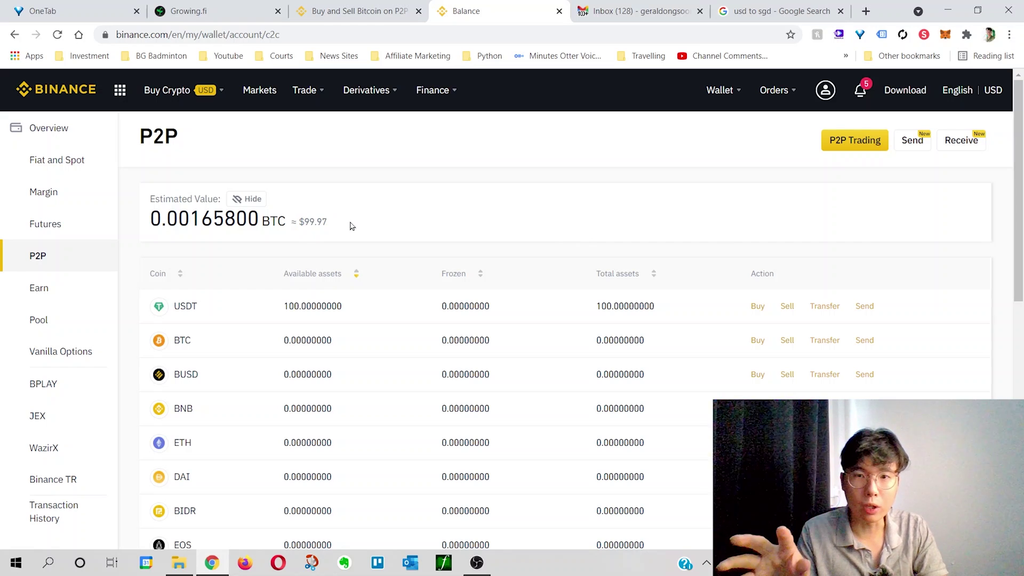
Back on the sell page, recheck trading requirements and dismiss the insufficient balance warning.
left_click(359, 10)
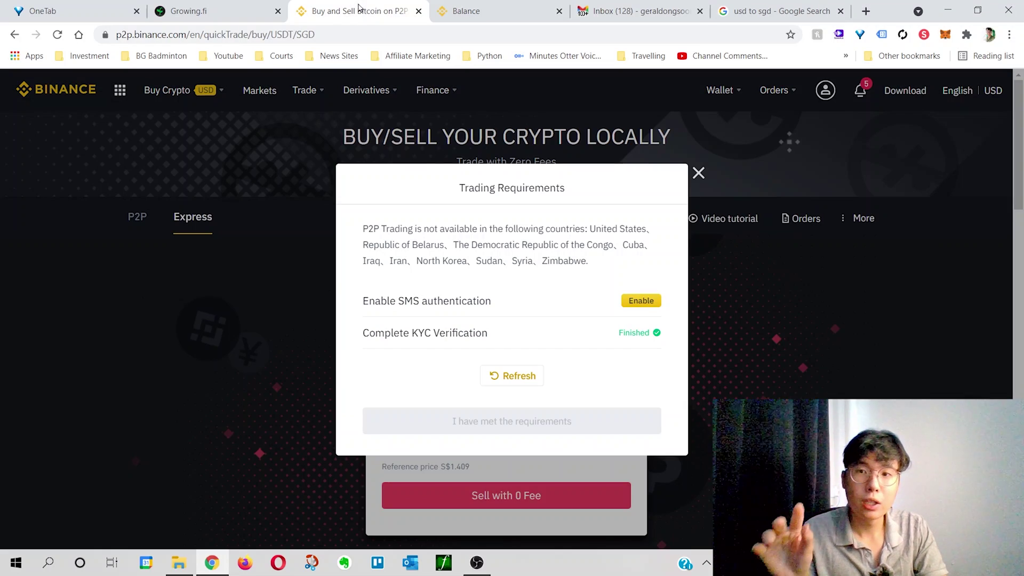
left_click(515, 378)
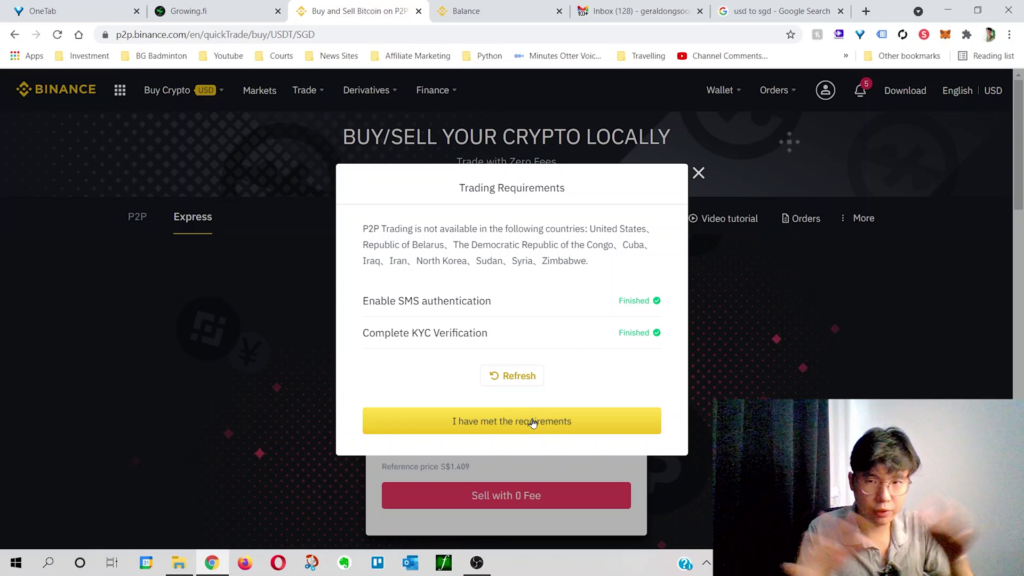
left_click(533, 423)
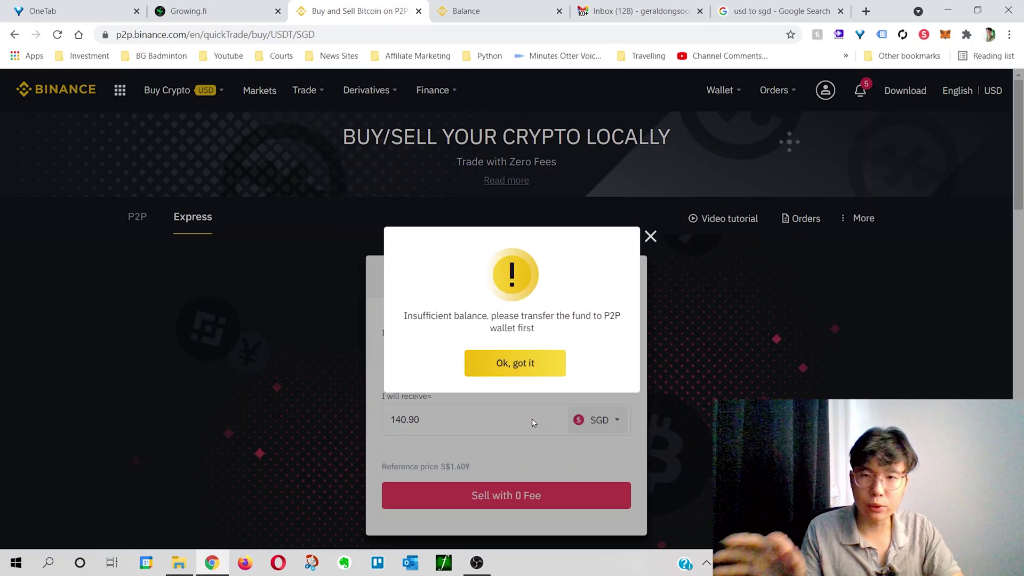
left_click(528, 363)
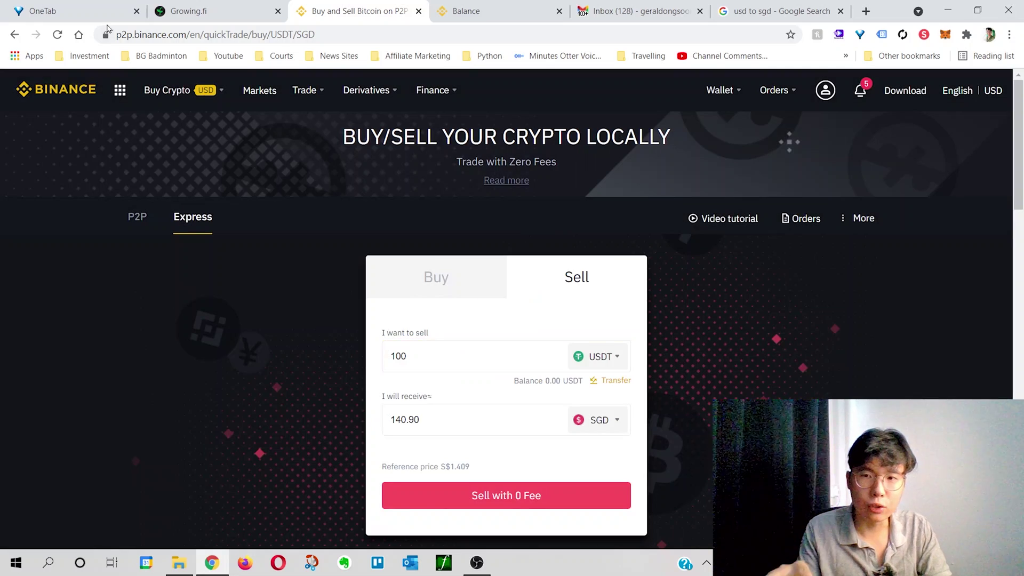
Reload the Express sell form, enter 100 USDT, and confirm it yields 140.80 SGD.
left_click(58, 36)
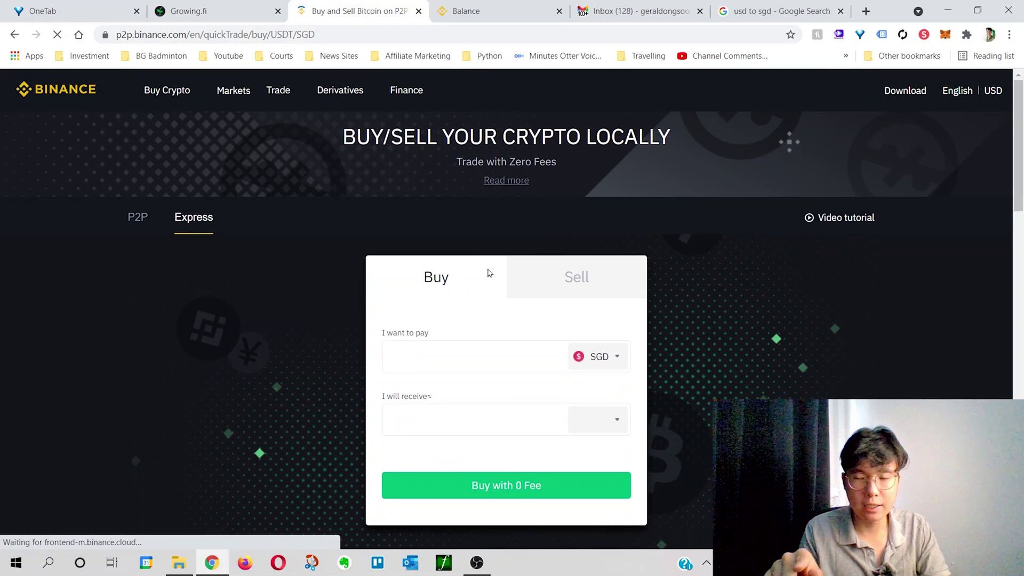
left_click(559, 287)
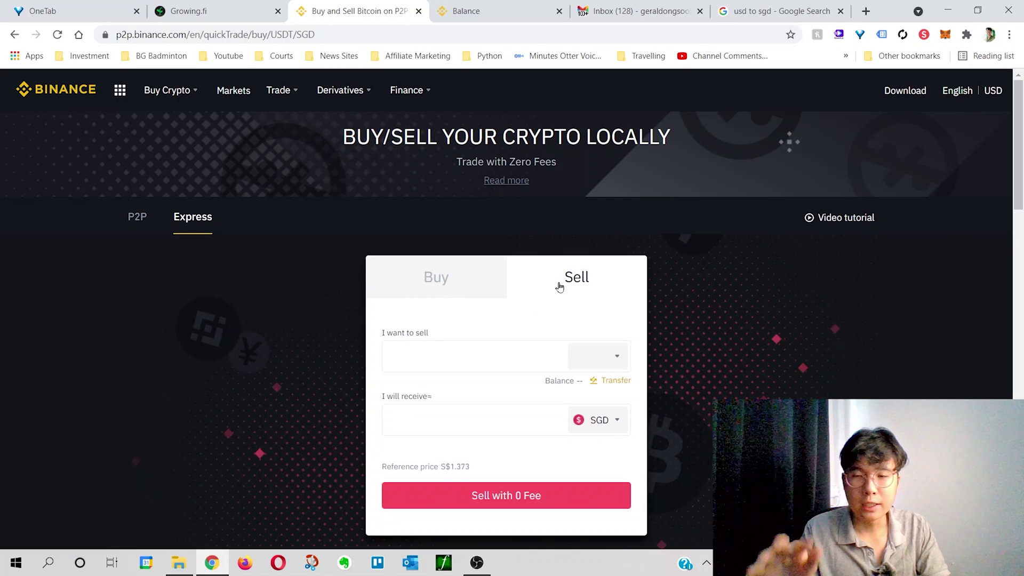
left_click(493, 352)
left_click(603, 311)
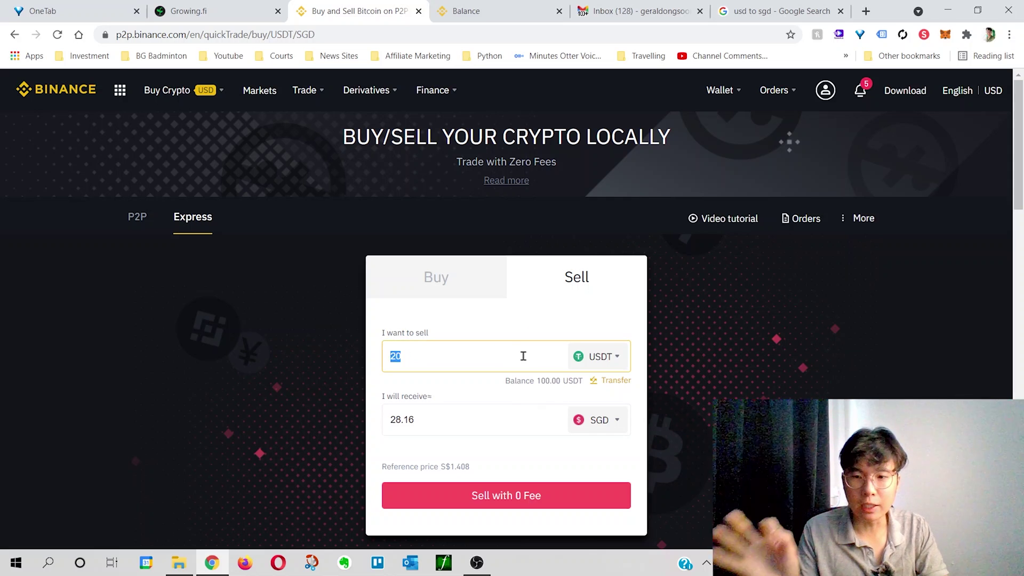
type("100")
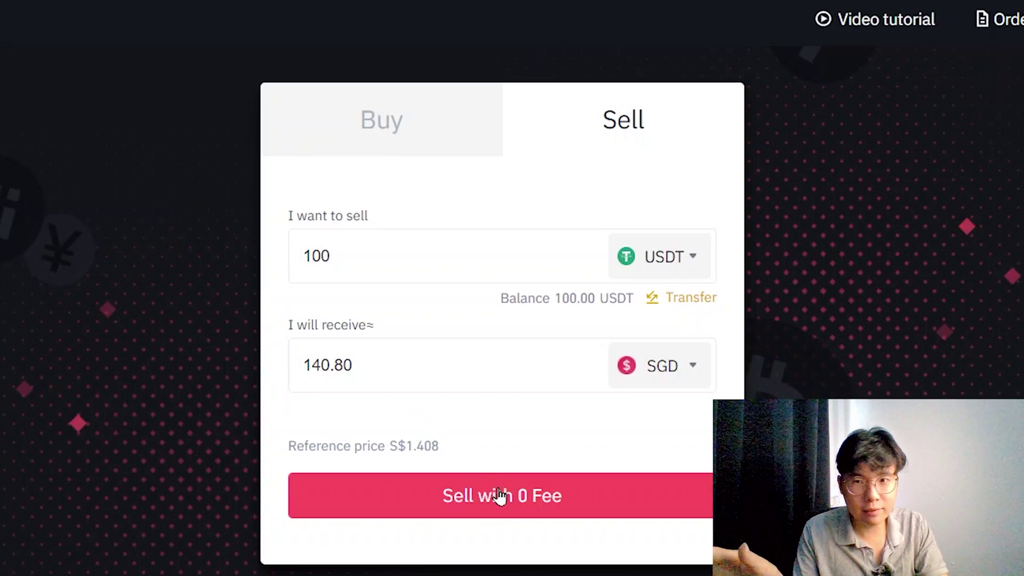
left_click_drag(395, 366, 287, 363)
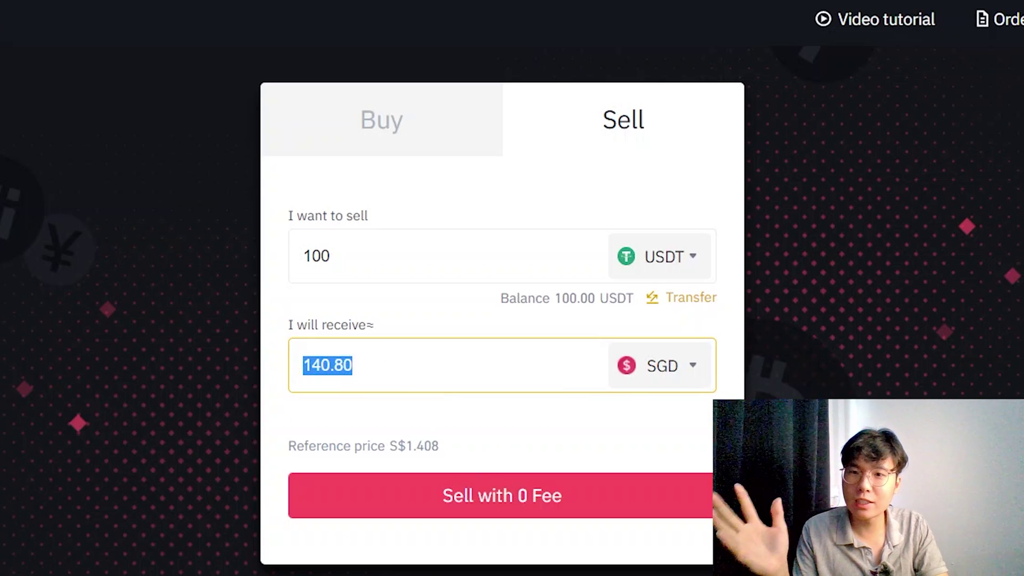
left_click(137, 217)
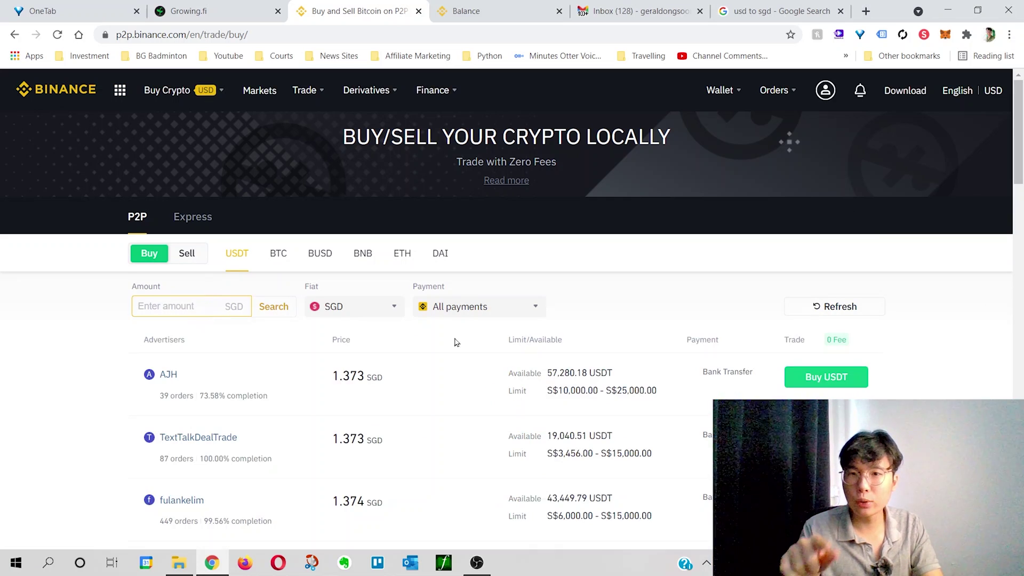
Show USDT sell ads in SGD and try auto-refresh intervals 10s, Not now, and 5s.
left_click(468, 309)
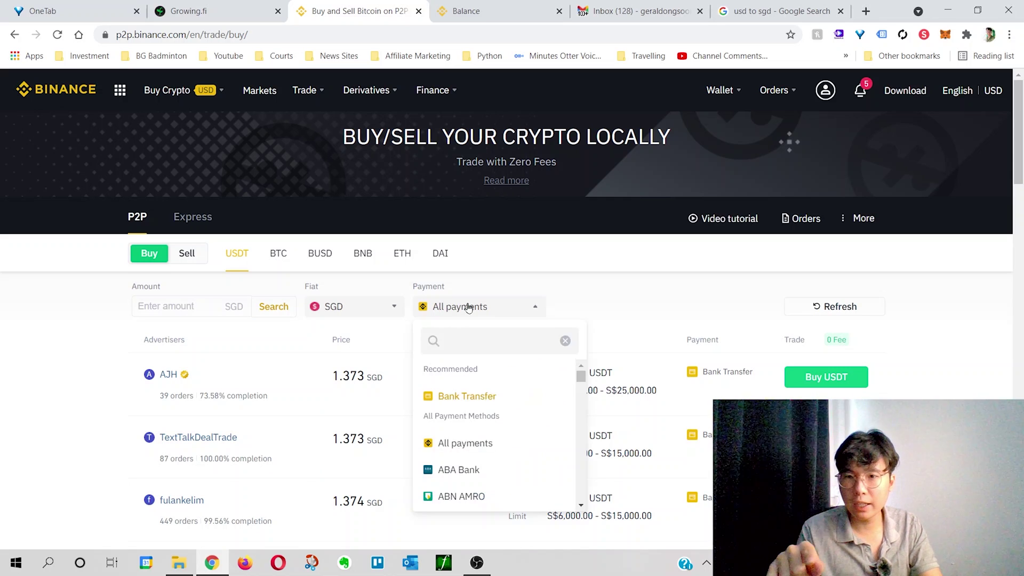
left_click(188, 253)
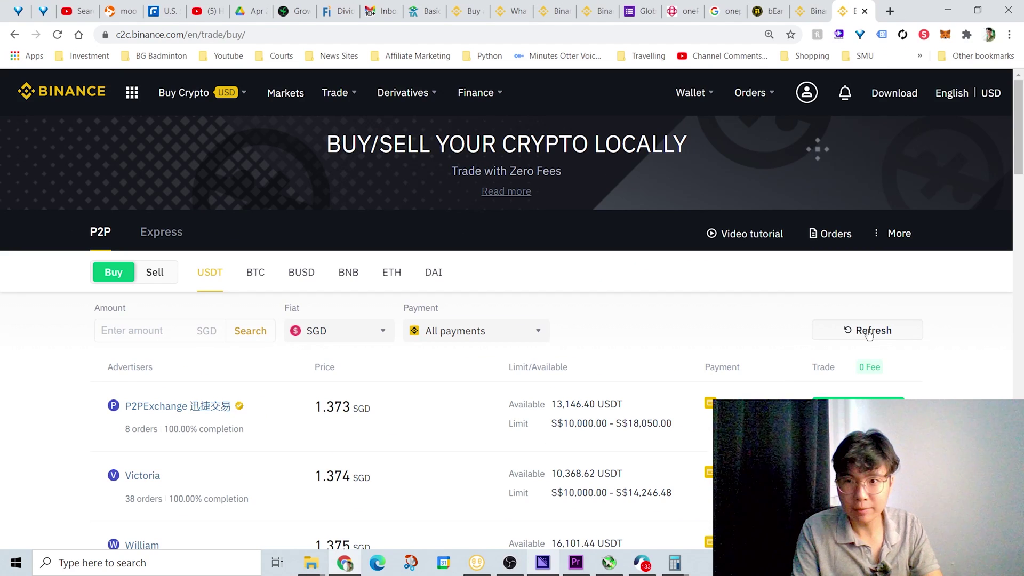
left_click(869, 331)
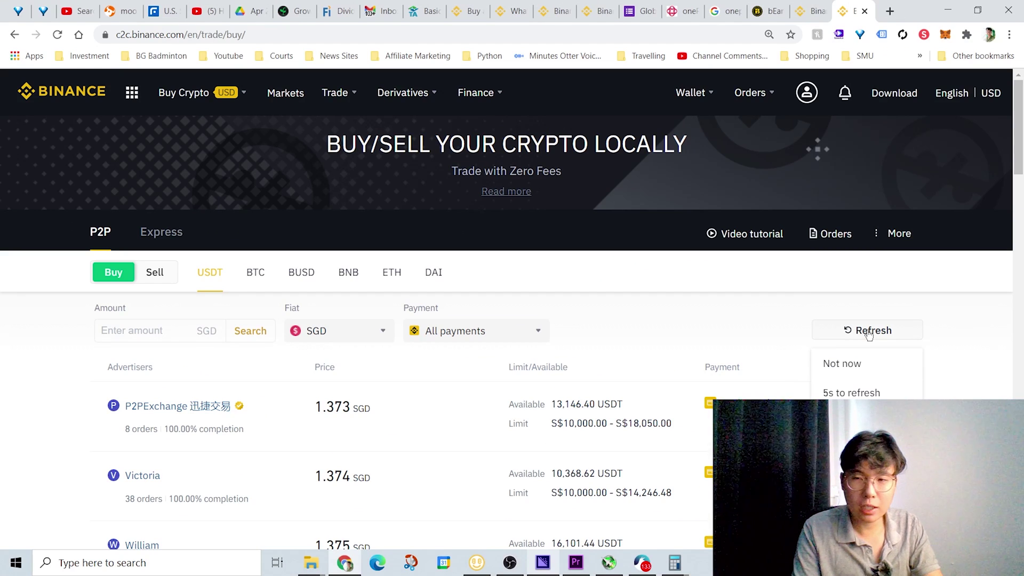
left_click(853, 422)
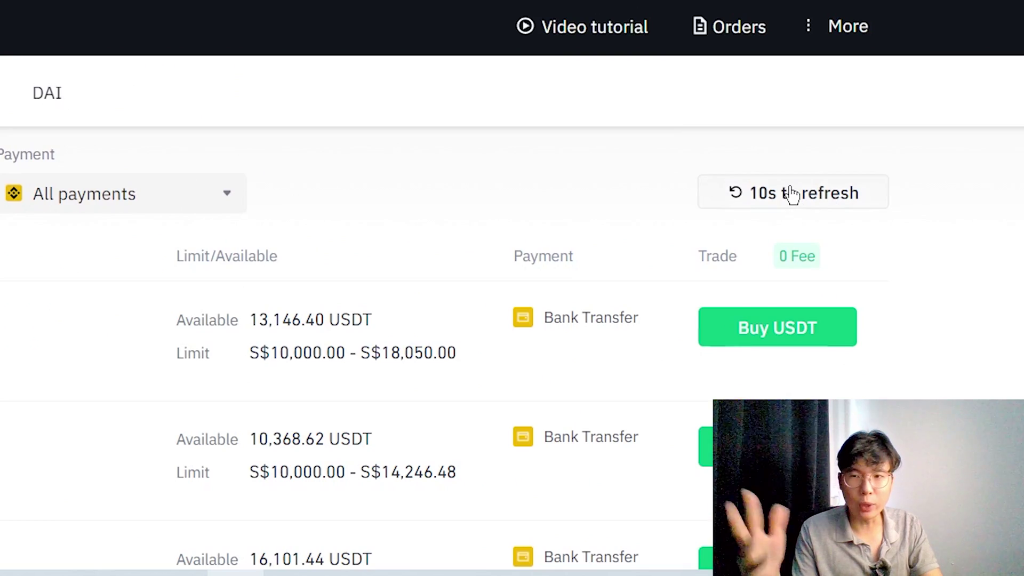
left_click(865, 330)
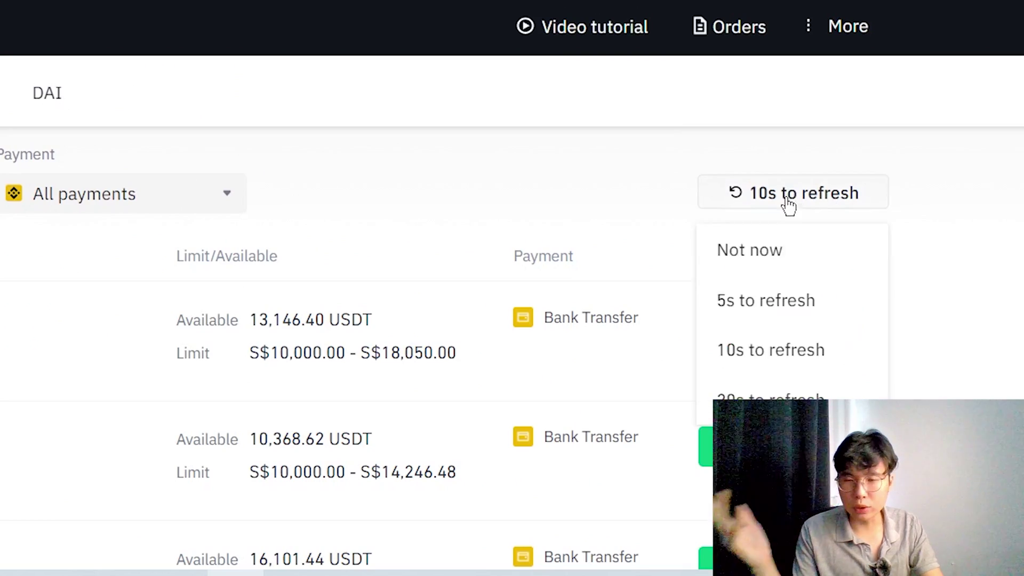
left_click(780, 256)
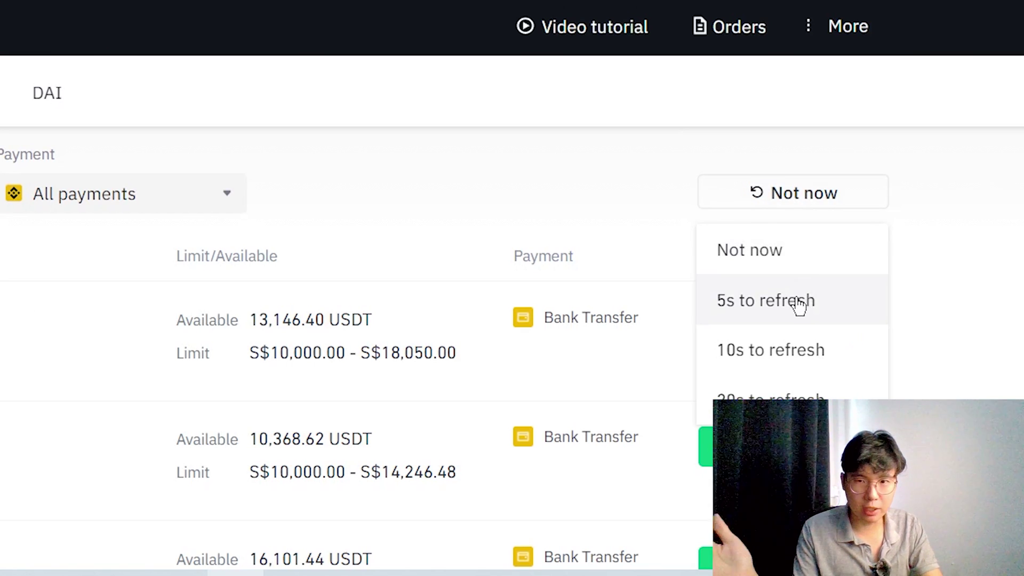
left_click(798, 305)
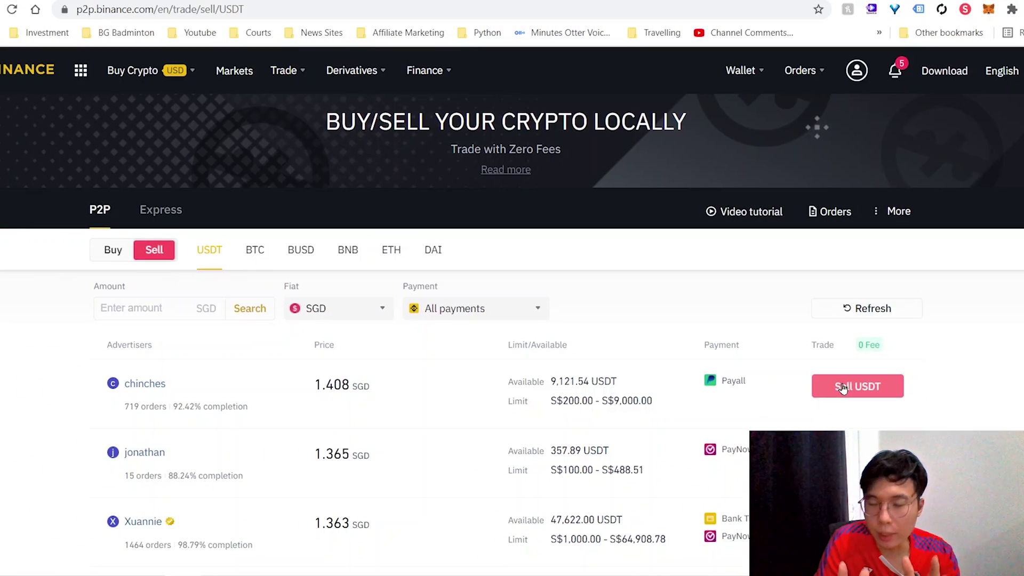
left_click(858, 386)
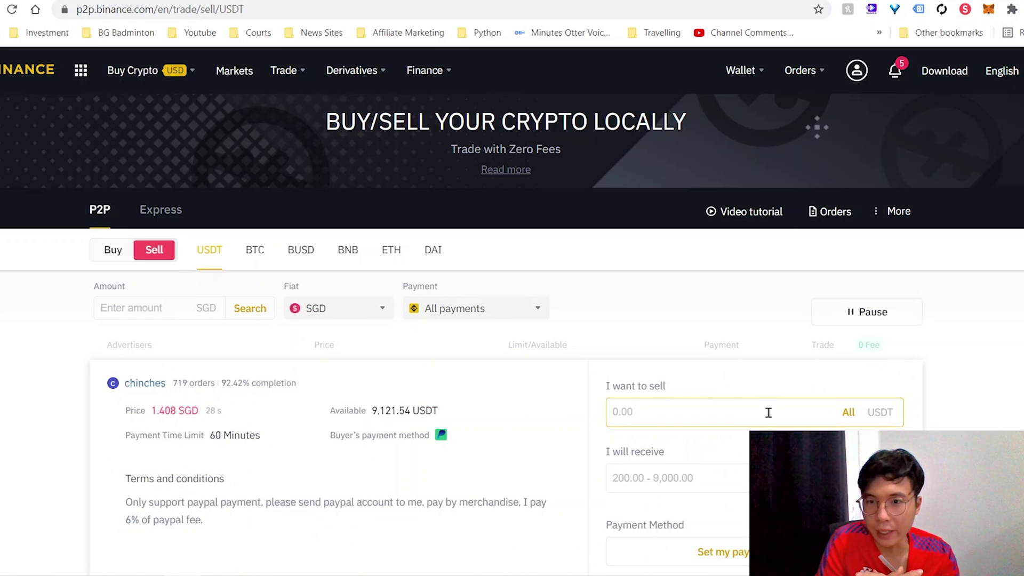
left_click(852, 415)
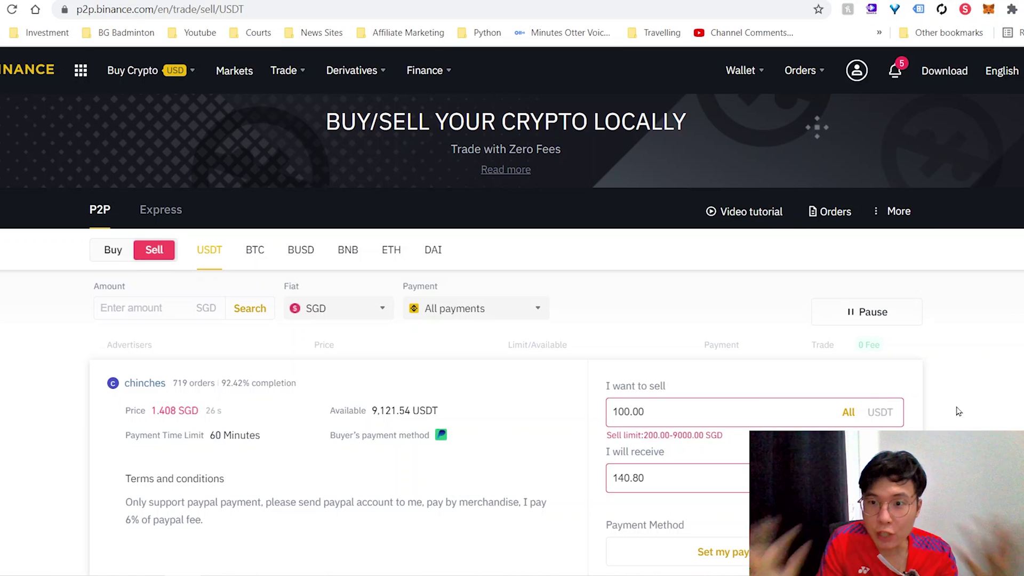
scroll(958, 411, "down", 1)
scroll(958, 411, "down", 2)
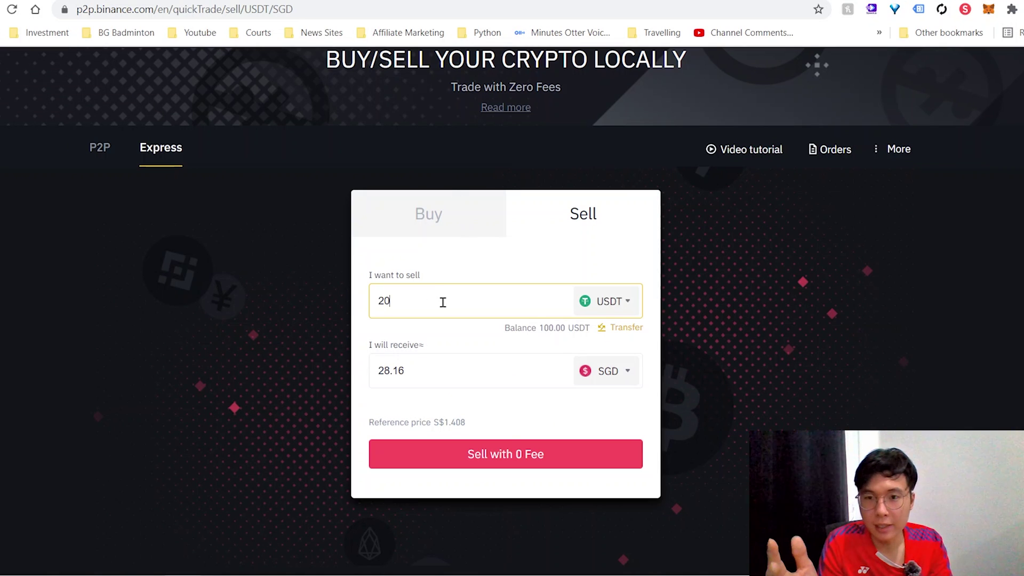
type("100")
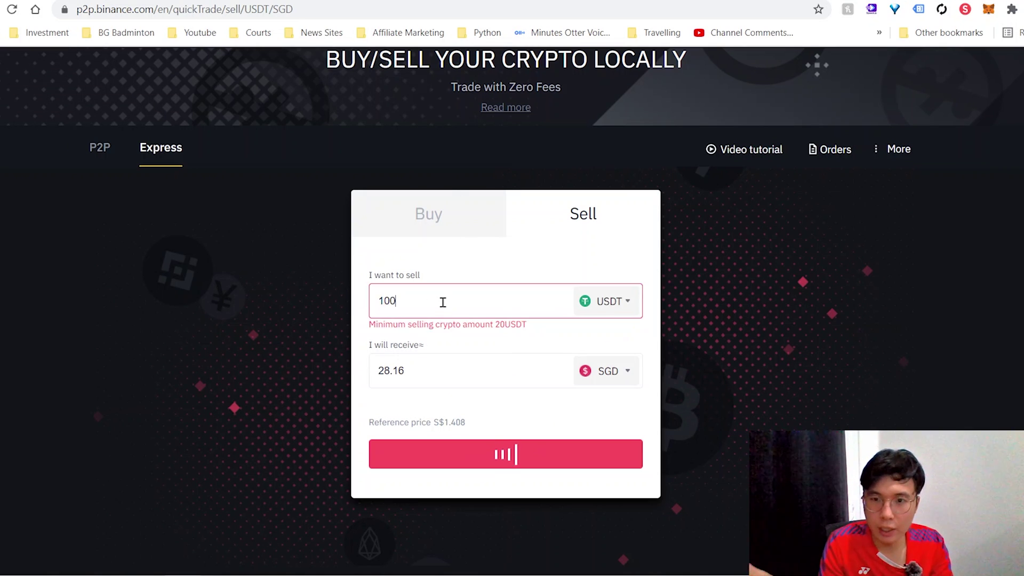
left_click(546, 419)
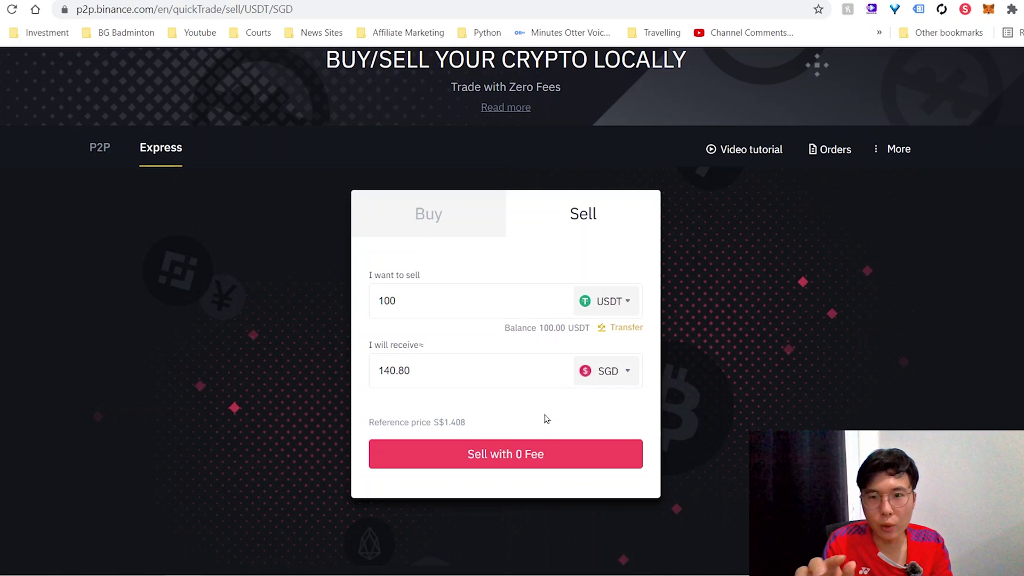
left_click(544, 449)
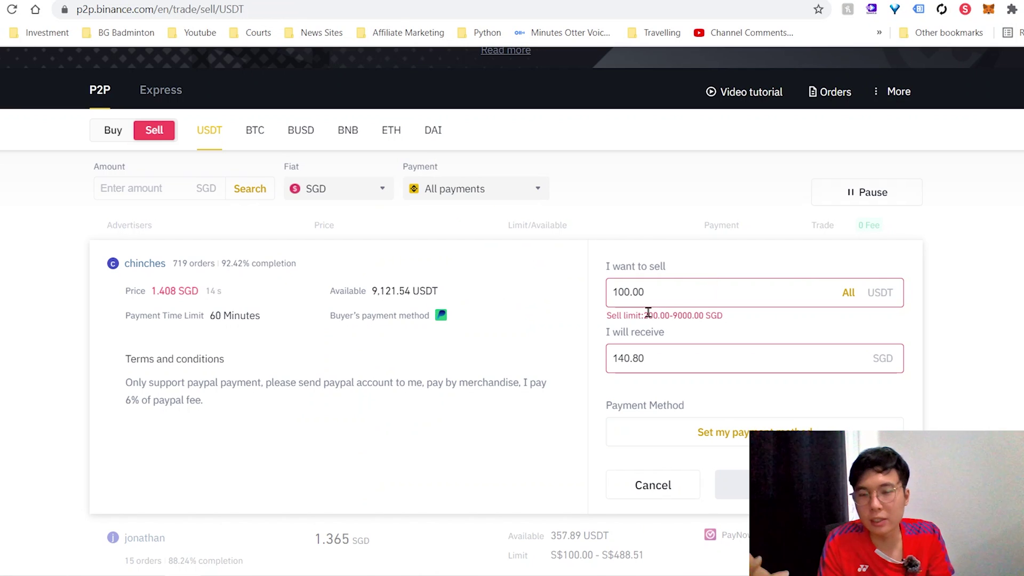
left_click_drag(644, 315, 682, 317)
left_click(889, 308)
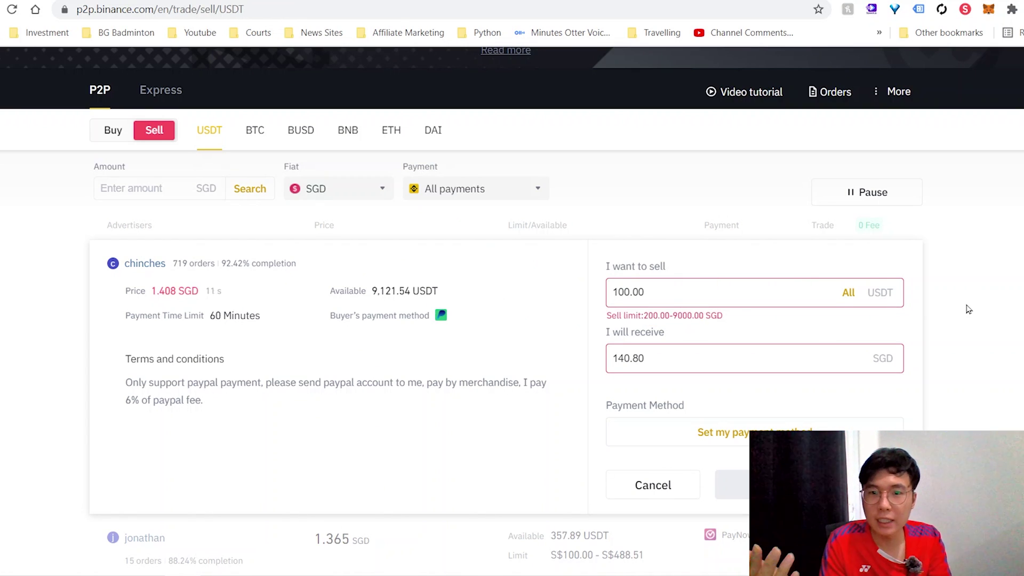
left_click(969, 309)
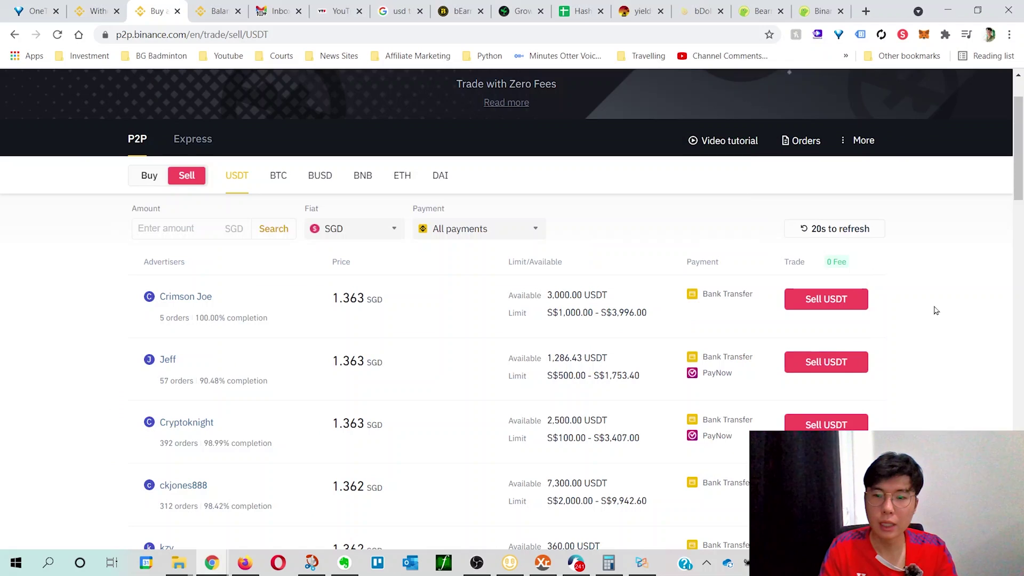
Check the withdrawal request confirmation, then return to the offers list and stop auto-refresh.
left_click(99, 9)
left_click(149, 7)
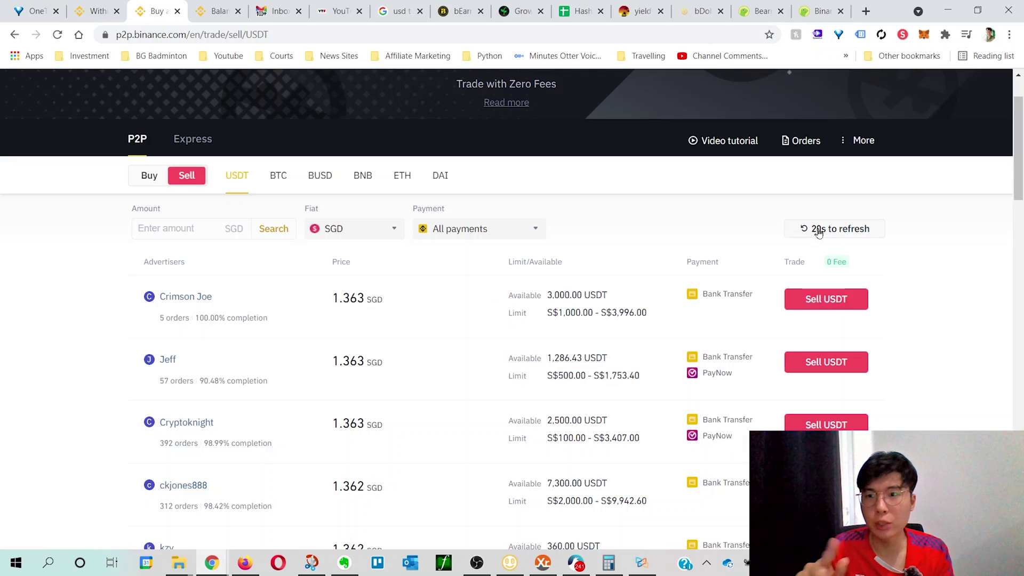
mouse_move(819, 233)
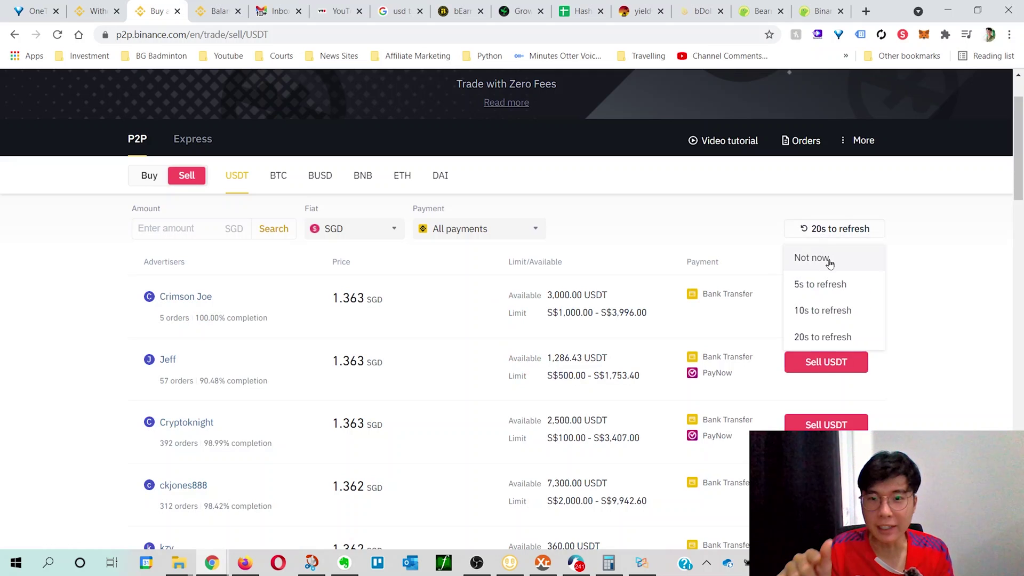
left_click(825, 258)
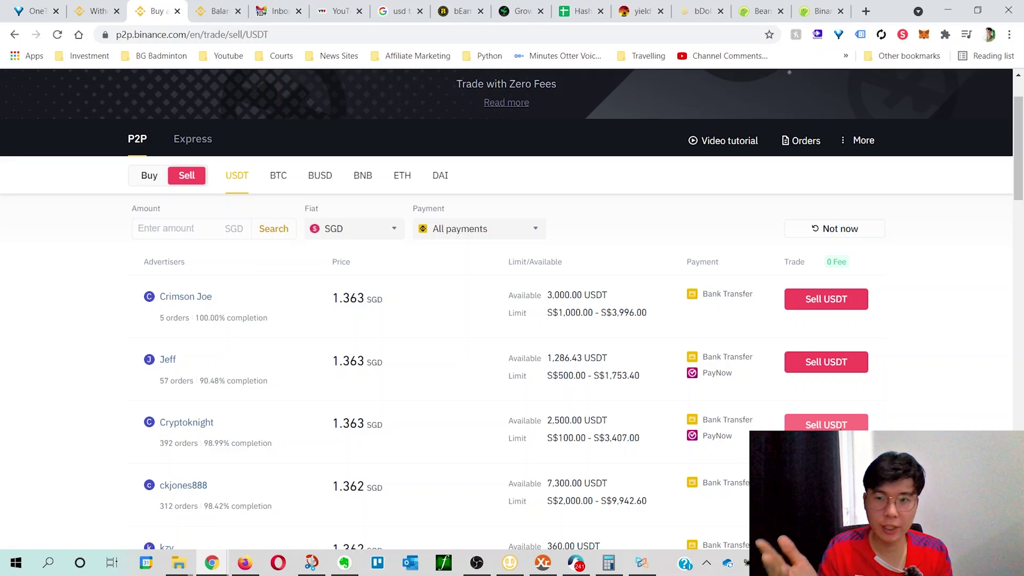
Sell all 100 USDT on the 1.363 SGD ad and go set up a payment method.
left_click(826, 424)
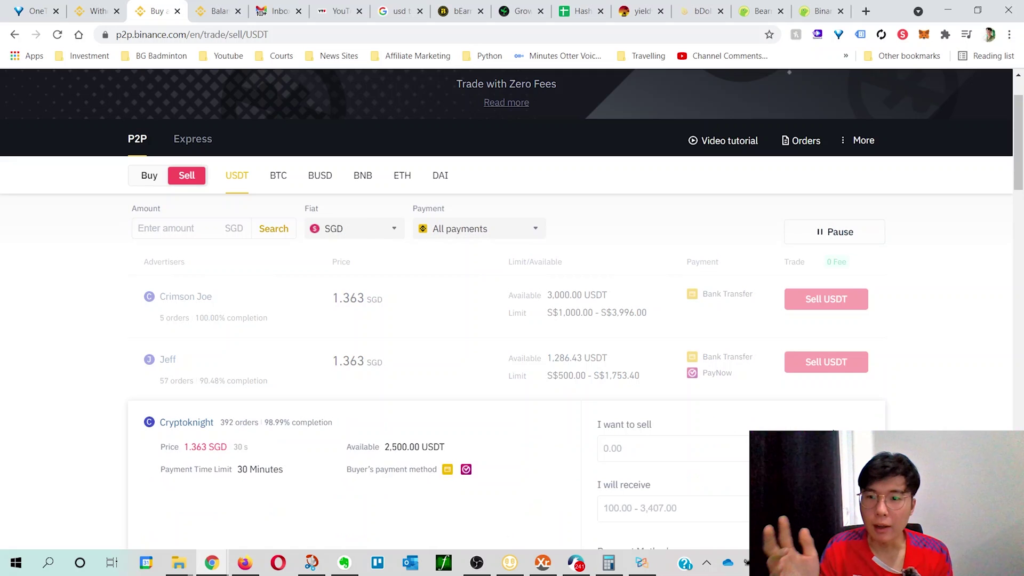
scroll(526, 460, "down", 3)
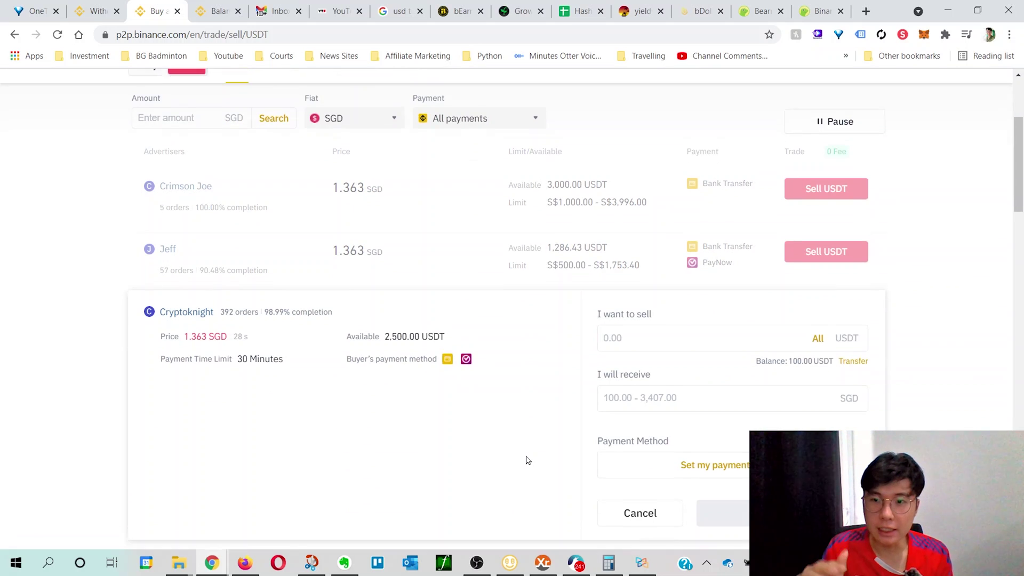
left_click(818, 261)
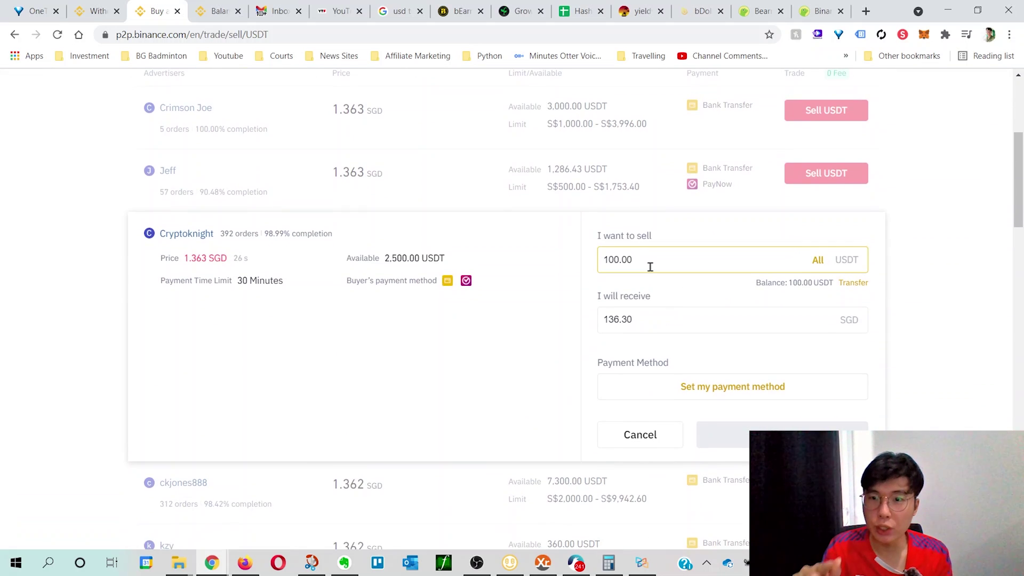
left_click(736, 385)
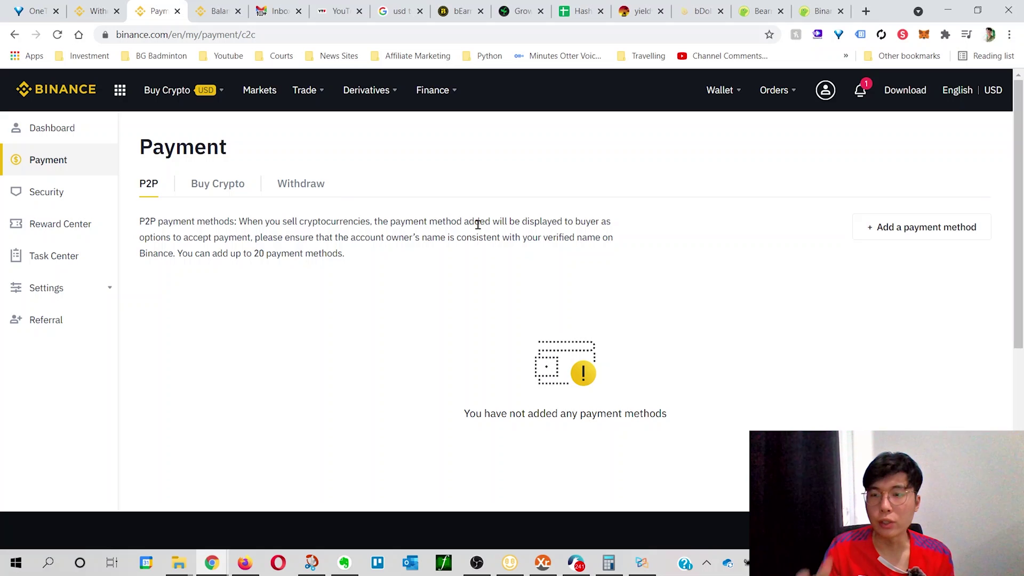
Start adding a P2P payment method and enter the phone verification code.
left_click(924, 235)
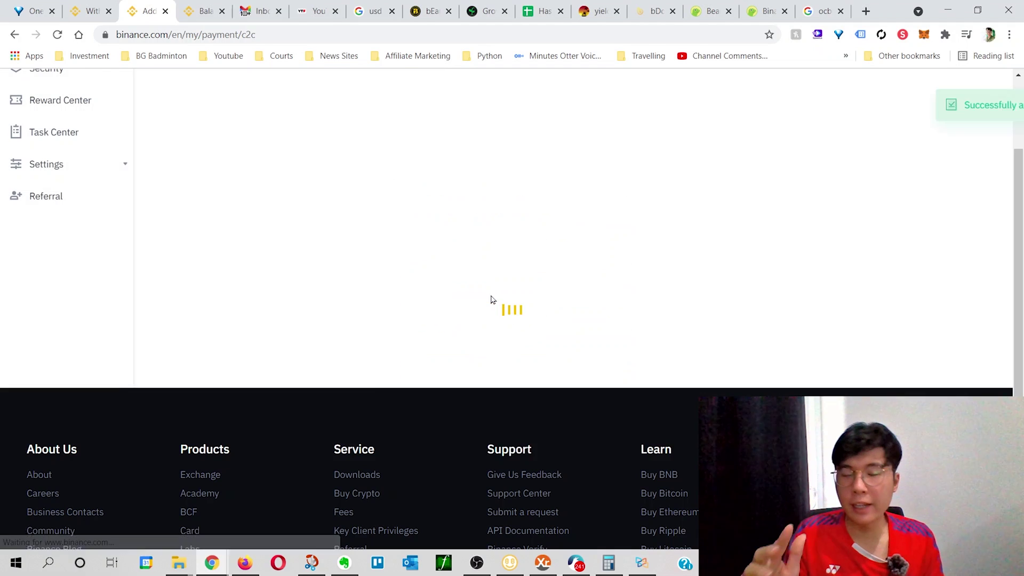
scroll(942, 205, "up", 3)
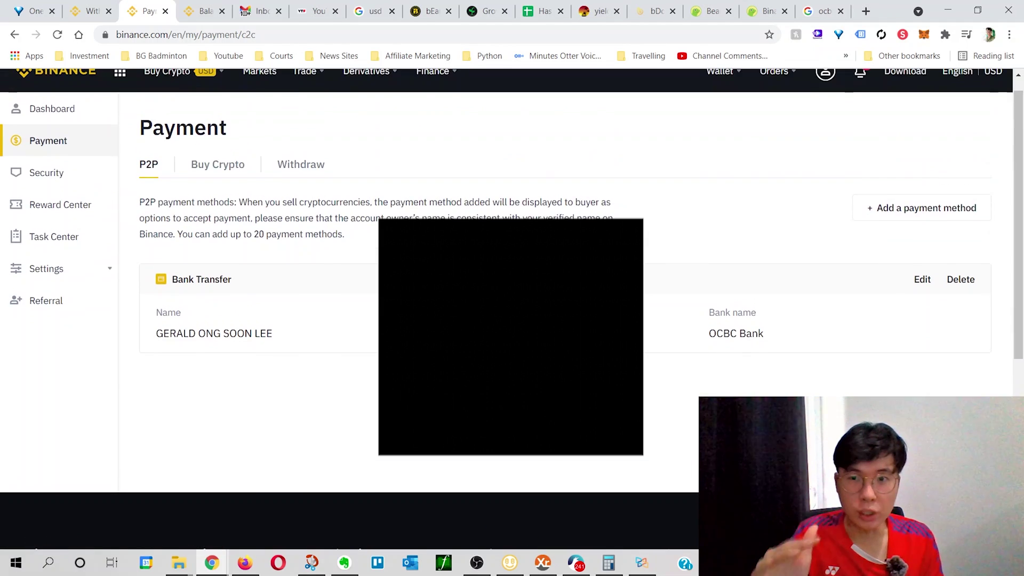
left_click(941, 206)
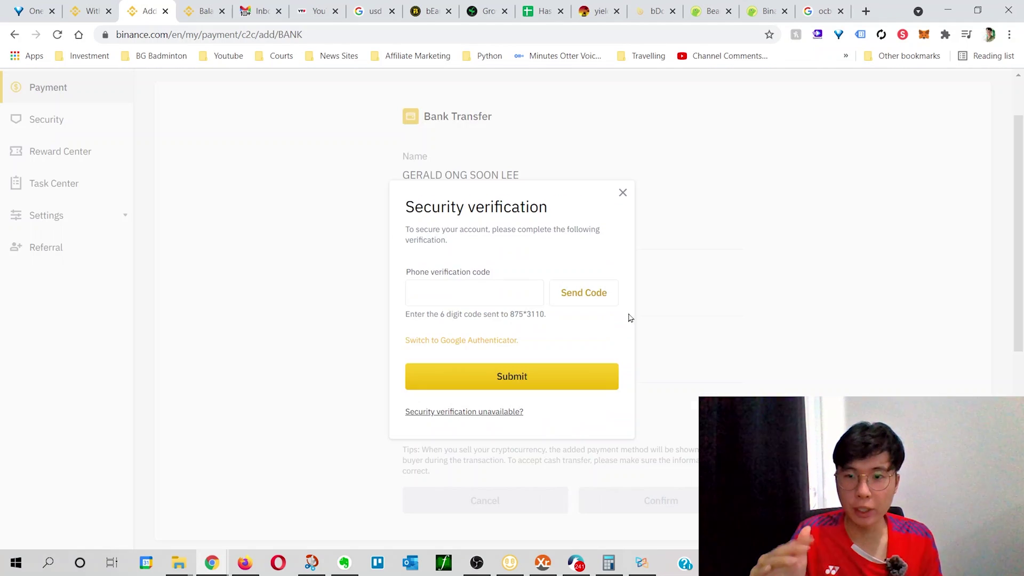
left_click(585, 293)
left_click(470, 299)
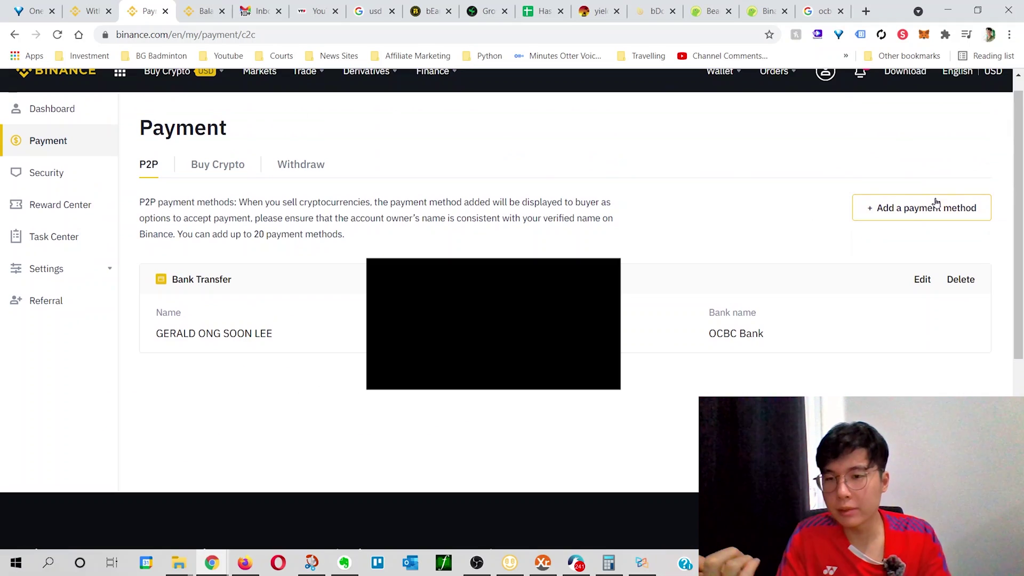
Search all payment methods for 'payn' and choose PayNow.
mouse_move(931, 207)
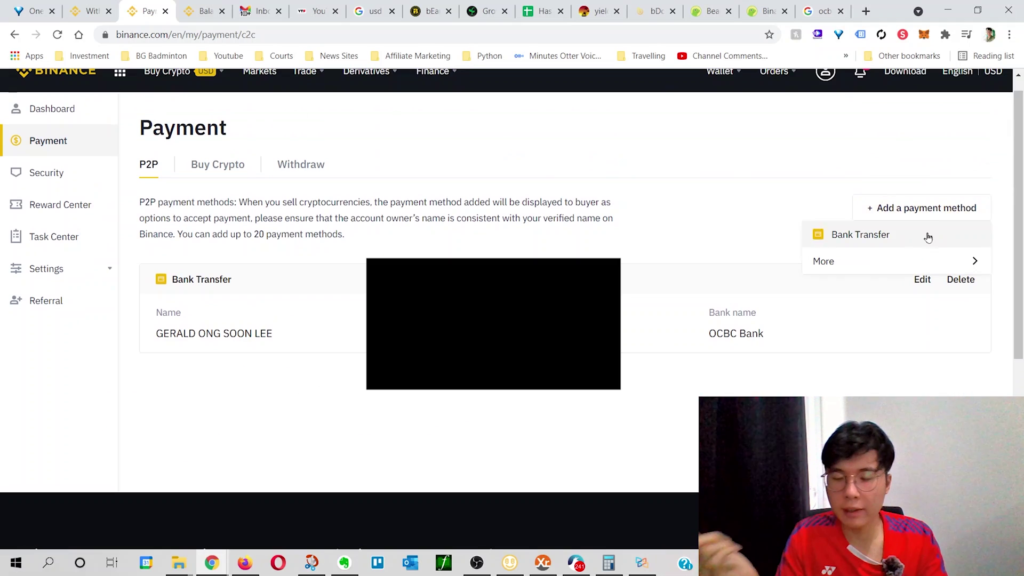
left_click(902, 260)
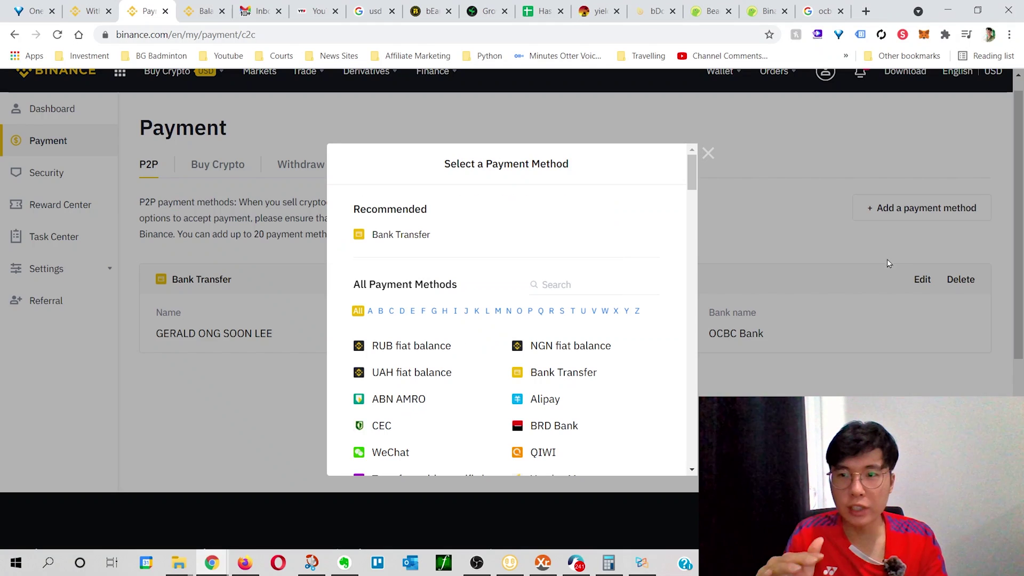
left_click(586, 279)
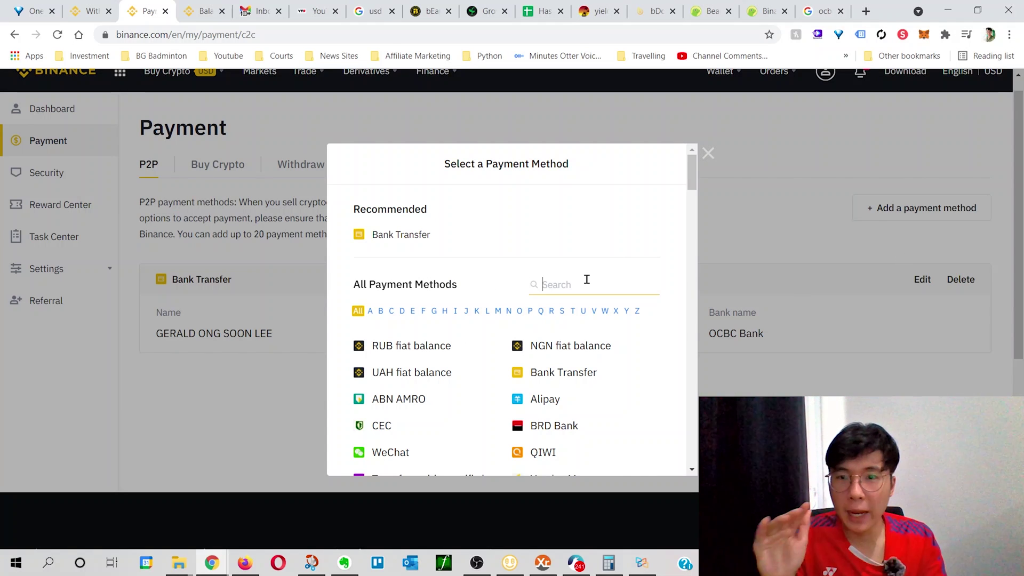
type("payn")
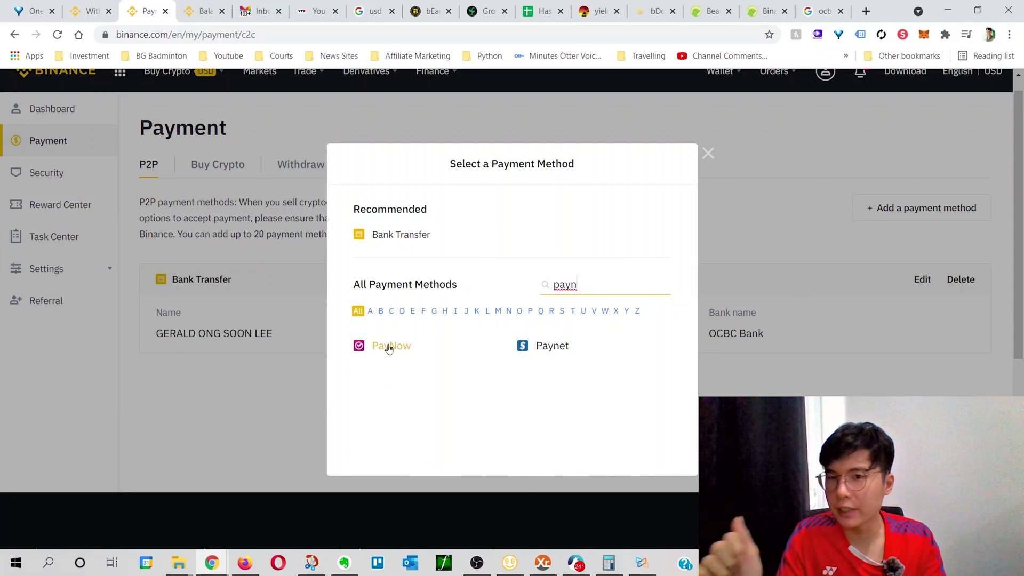
left_click(389, 347)
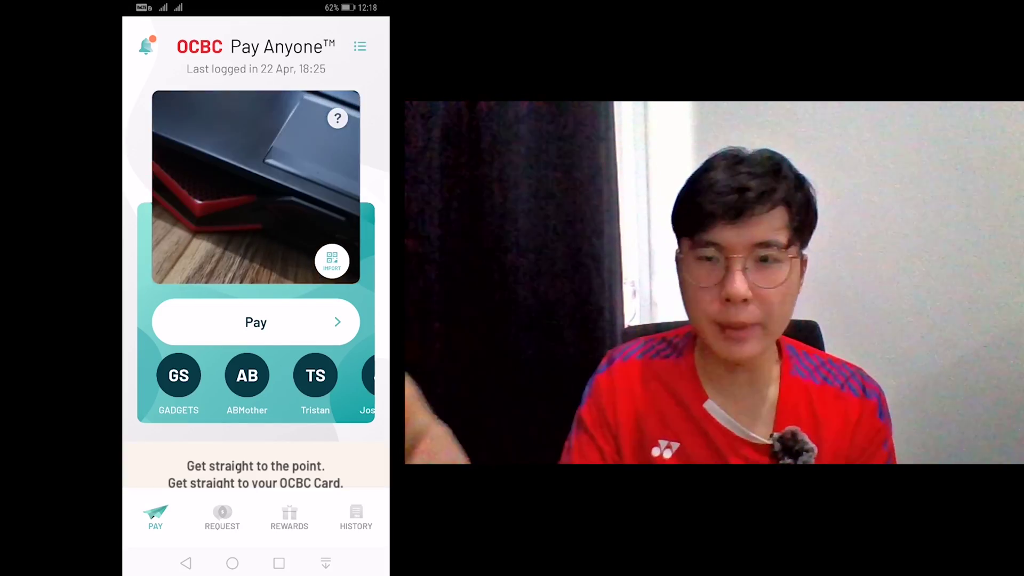
Screenshot the My PayNow QR code in OCBC and open it in the gallery.
left_click(360, 46)
left_click(313, 79)
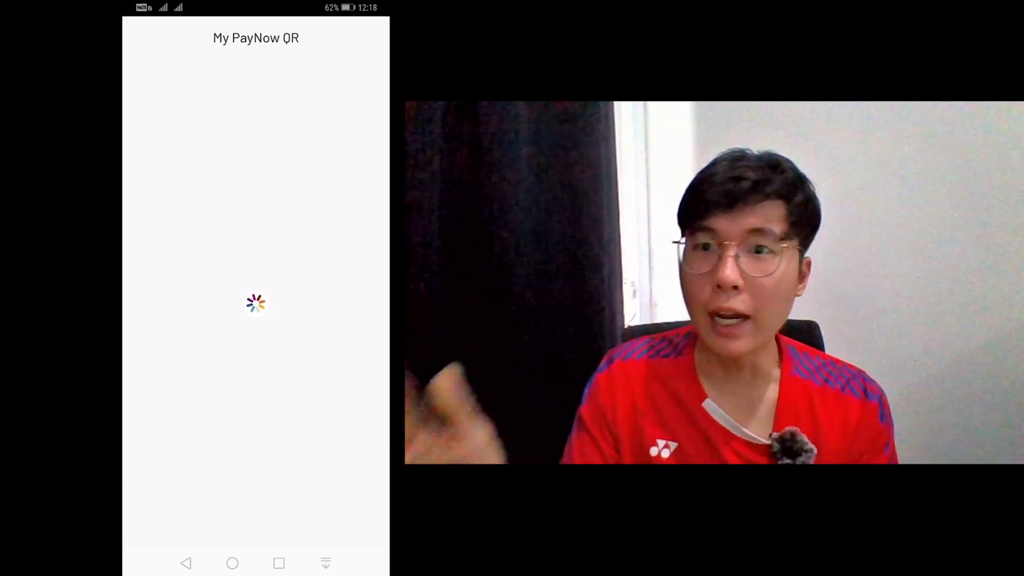
key("Print")
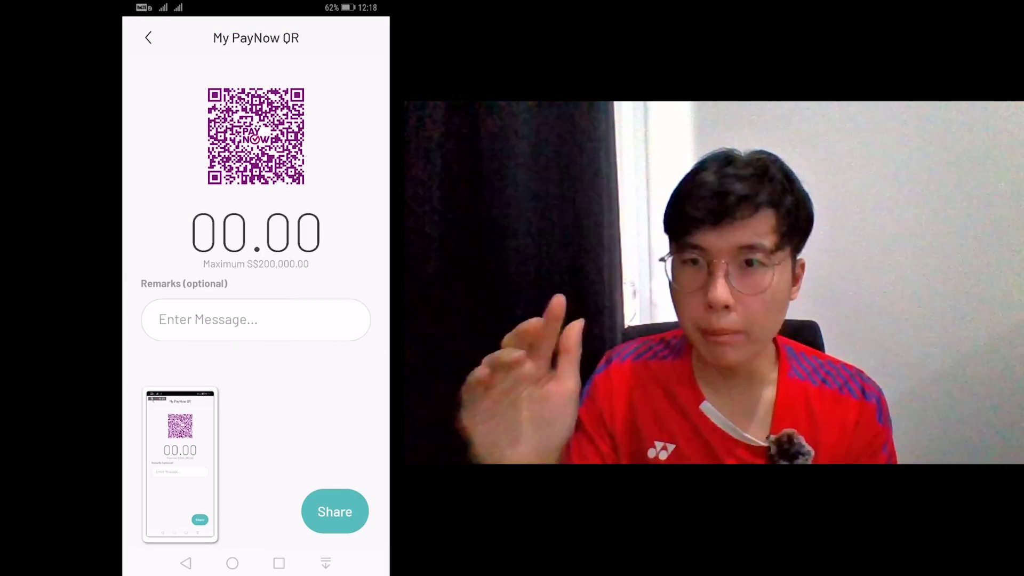
left_click(232, 563)
left_click(205, 277)
left_click(256, 186)
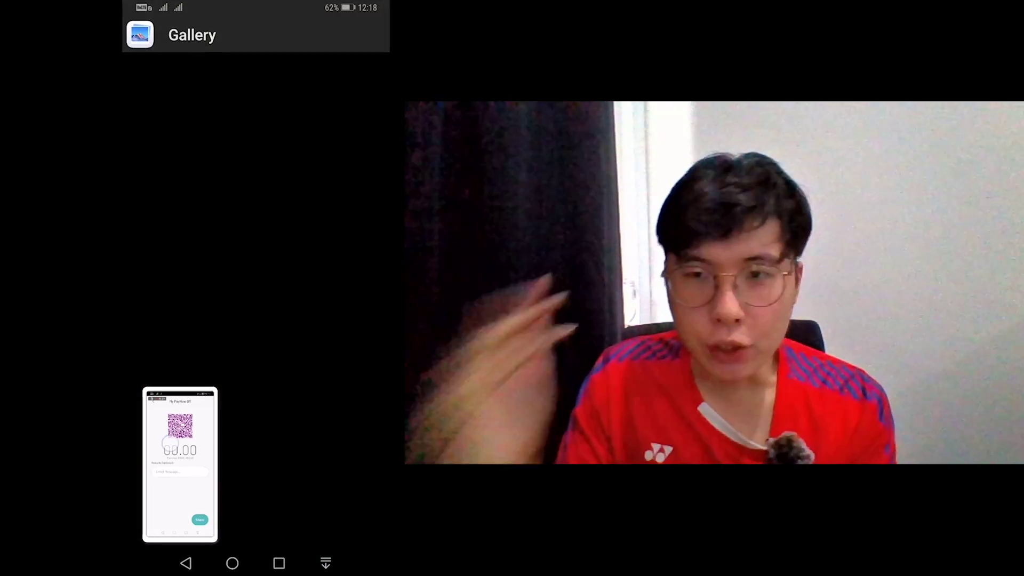
Crop the screenshot to the QR code, save it, and view the cropped picture in Gallery.
left_click(229, 522)
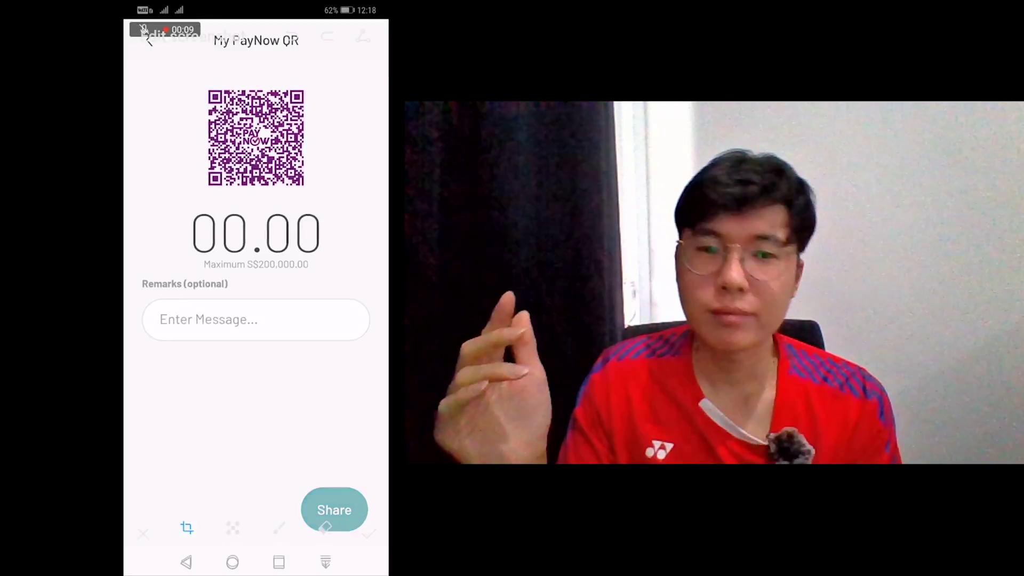
left_click_drag(156, 91, 219, 142)
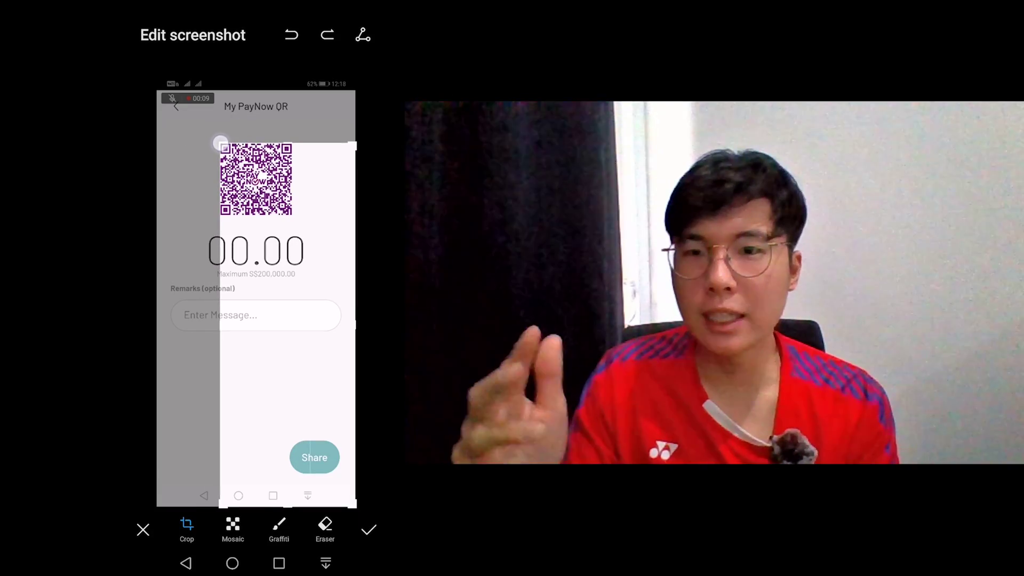
left_click_drag(323, 505, 294, 192)
left_click(368, 529)
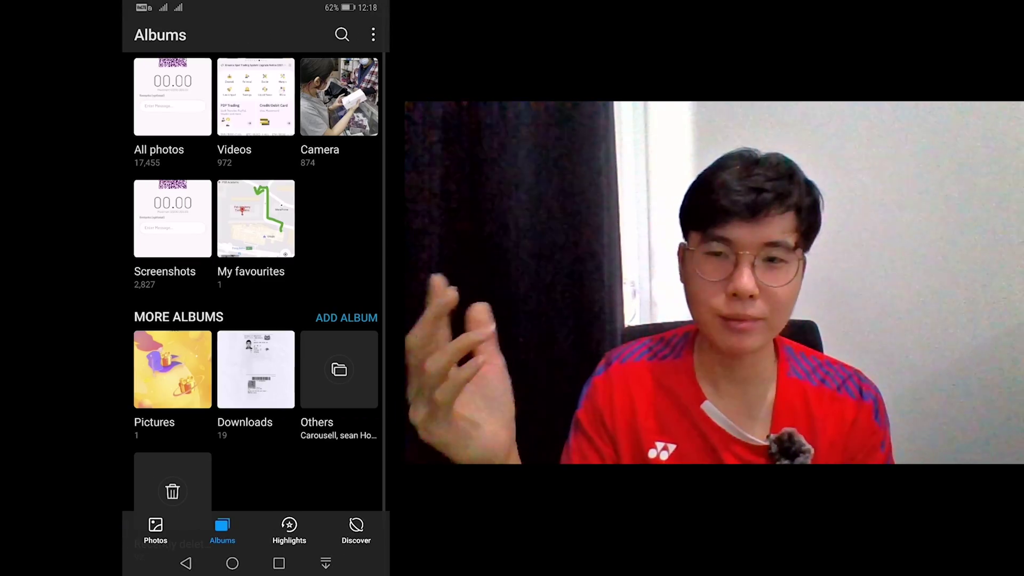
left_click(160, 99)
left_click(141, 99)
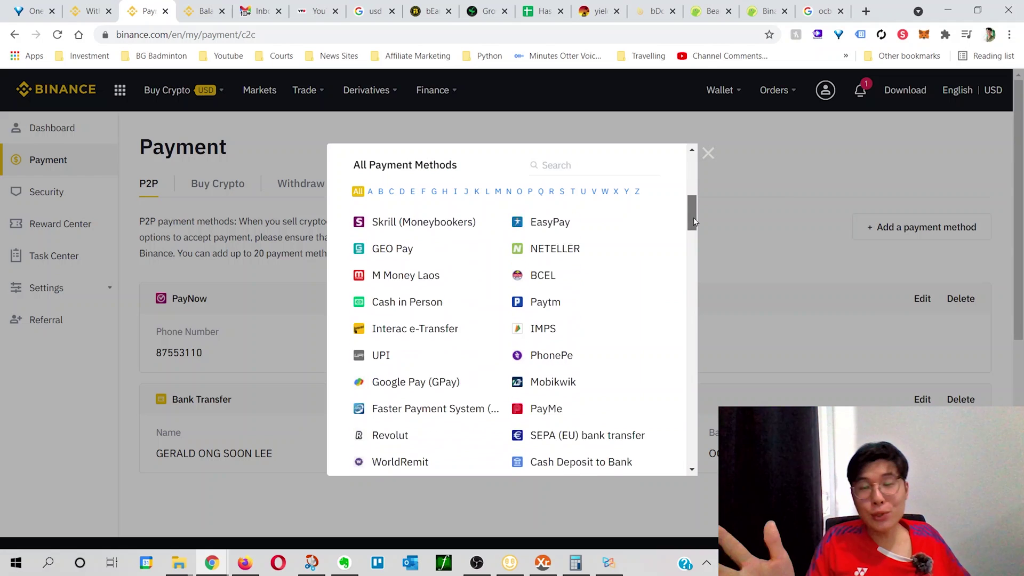
scroll(427, 329, "down", 1)
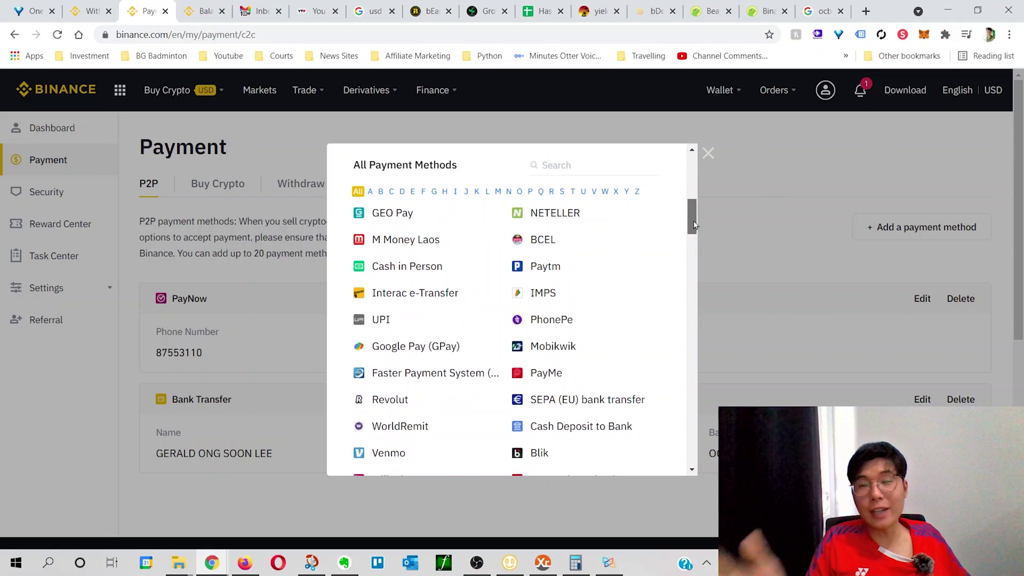
Open the Google Pay payment method form.
left_click(421, 348)
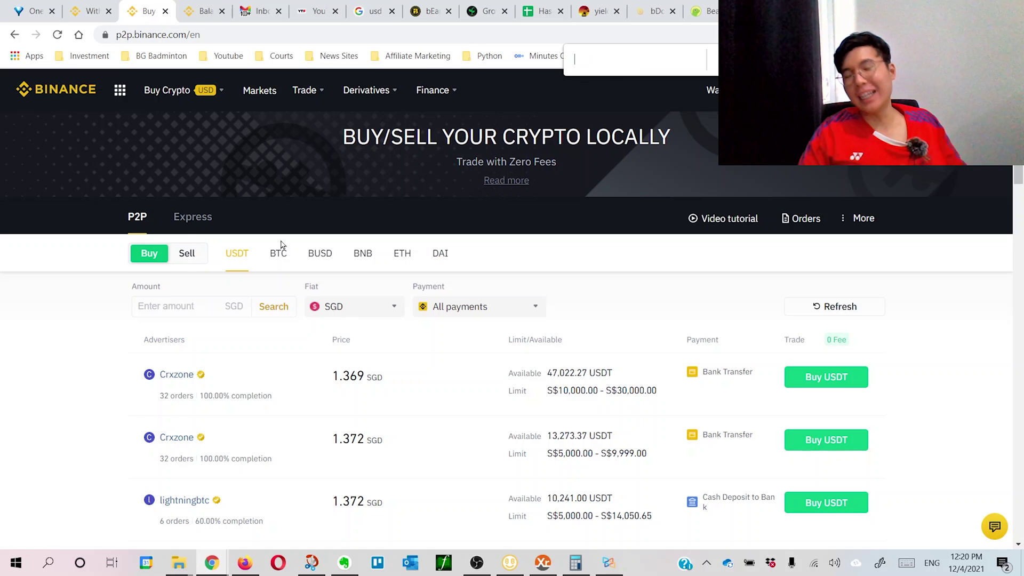
Sell the full 100 USDT to the PayNow buyer at 1.363 SGD, receiving S$136.30 via PayNow.
left_click(186, 255)
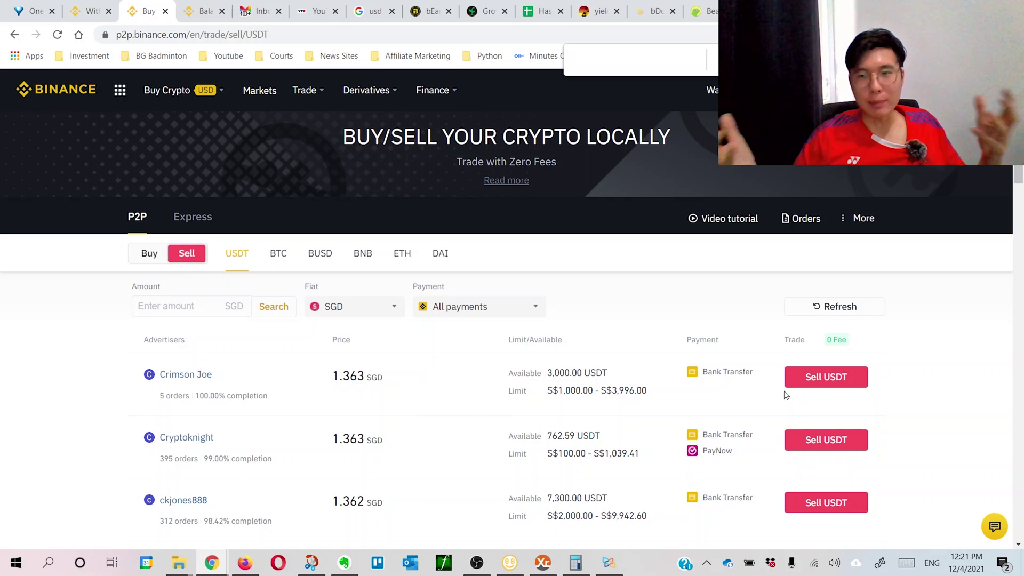
left_click(819, 445)
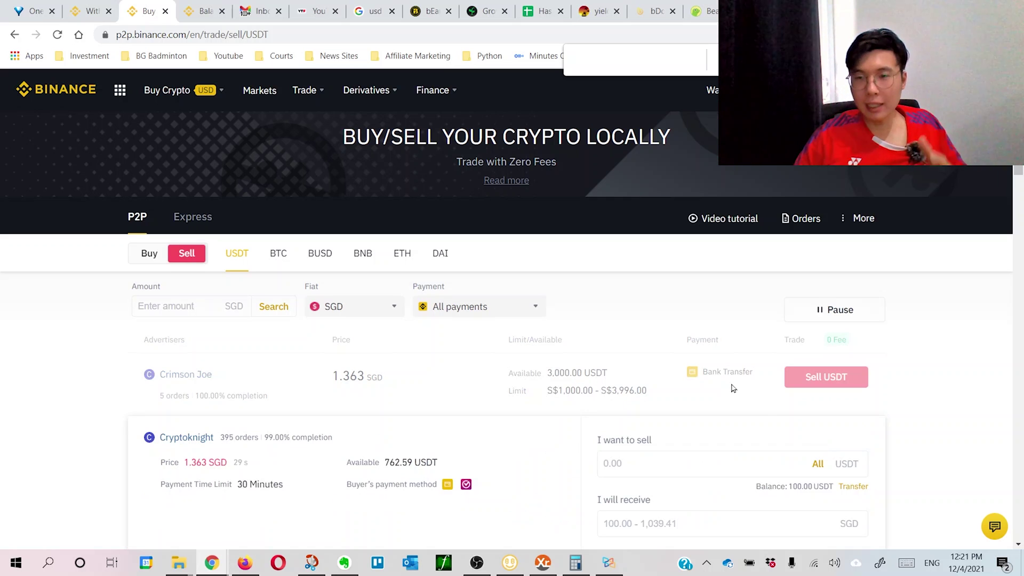
left_click(817, 463)
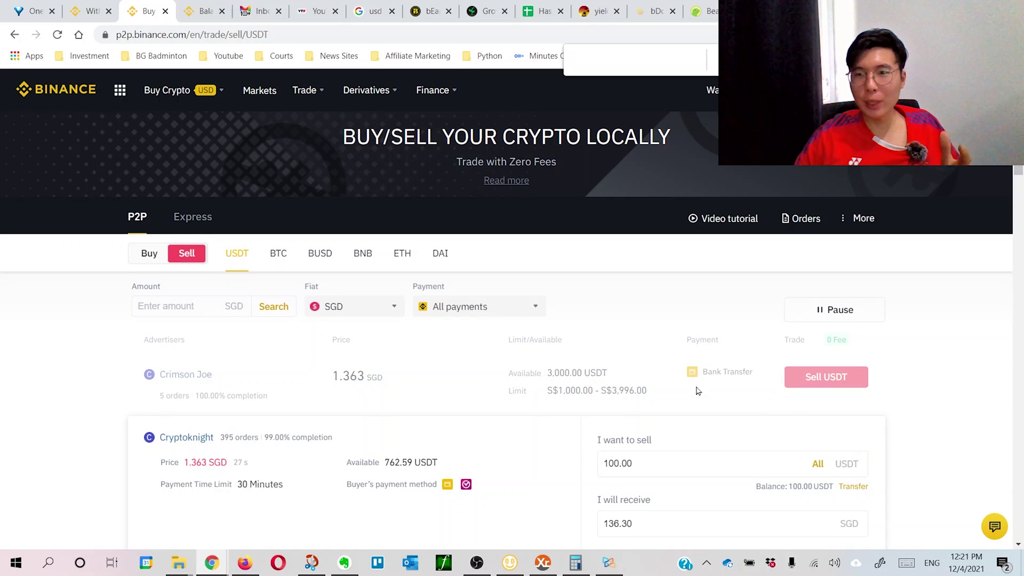
scroll(696, 389, "down", 2)
scroll(697, 389, "down", 2)
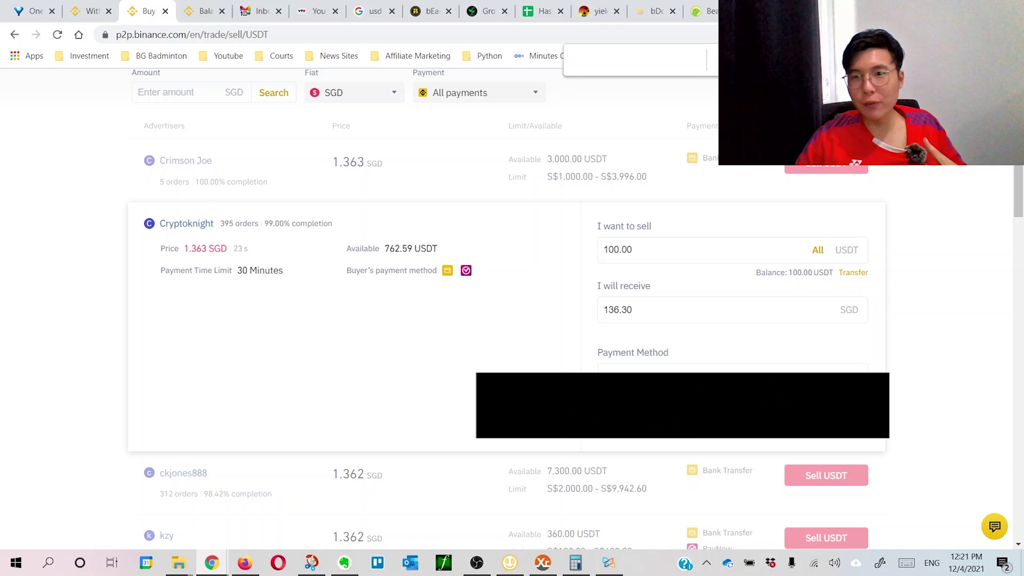
left_click(762, 413)
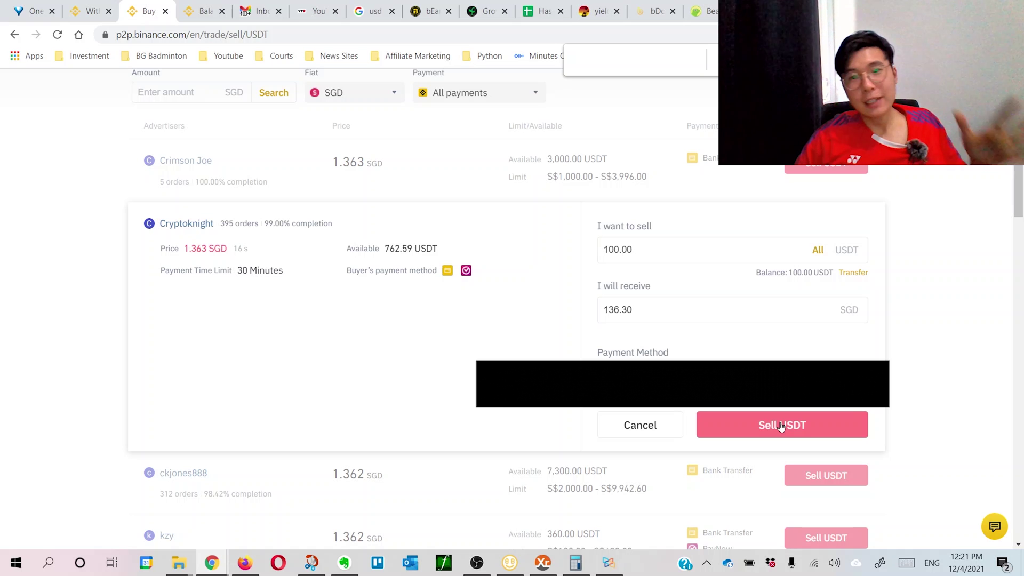
left_click(780, 425)
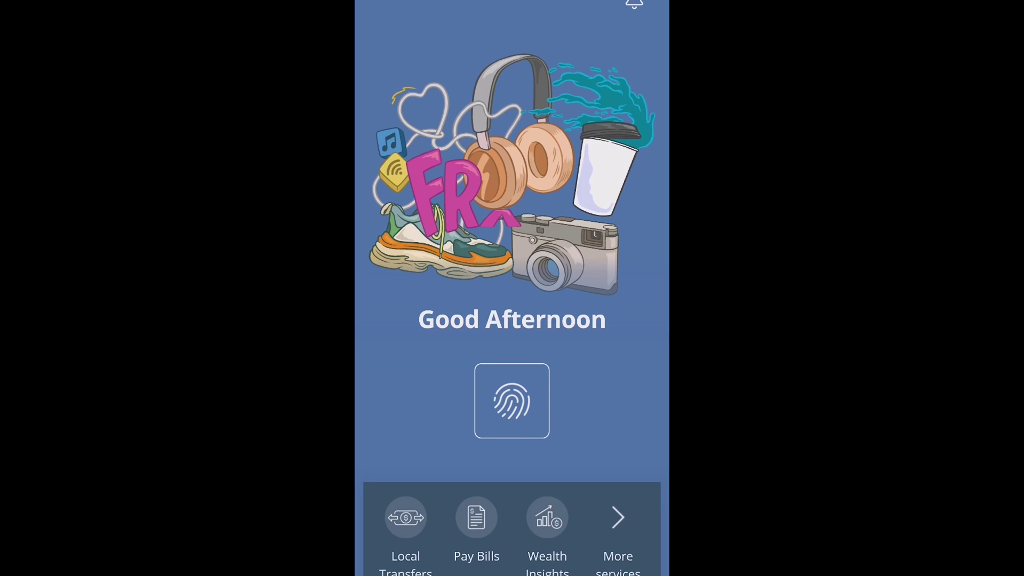
Log in to the OCBC Bank app using fingerprint sign-in.
left_click(527, 411)
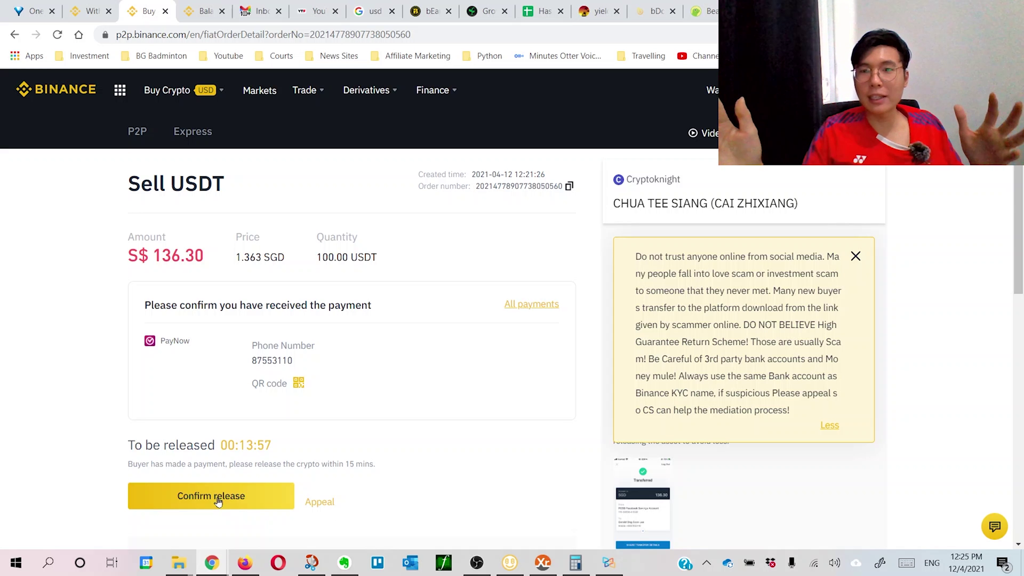
Confirm the S$136.30 payment was received and confirm releasing the 100 USDT to the buyer.
left_click(217, 498)
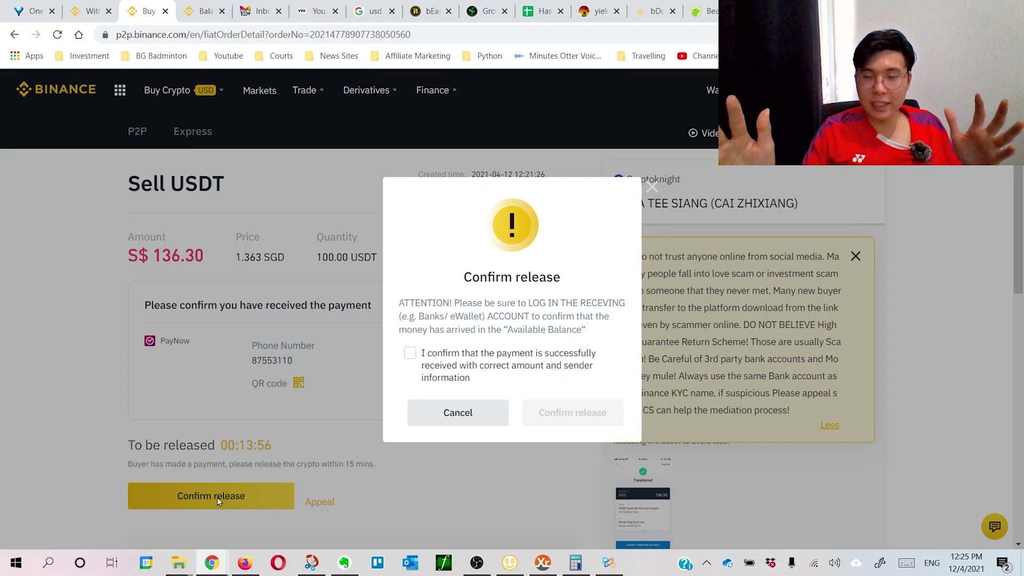
left_click(410, 354)
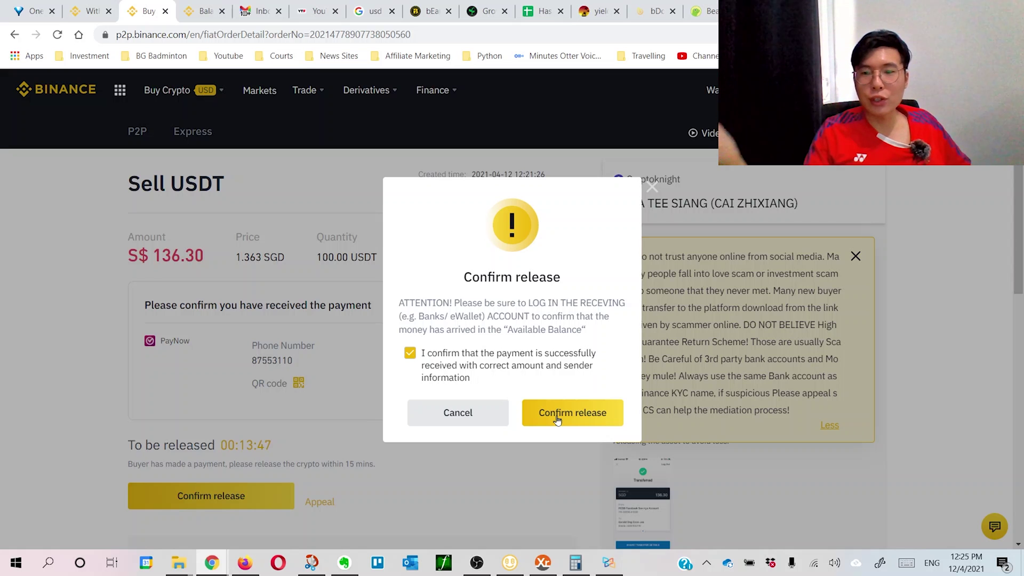
left_click(558, 420)
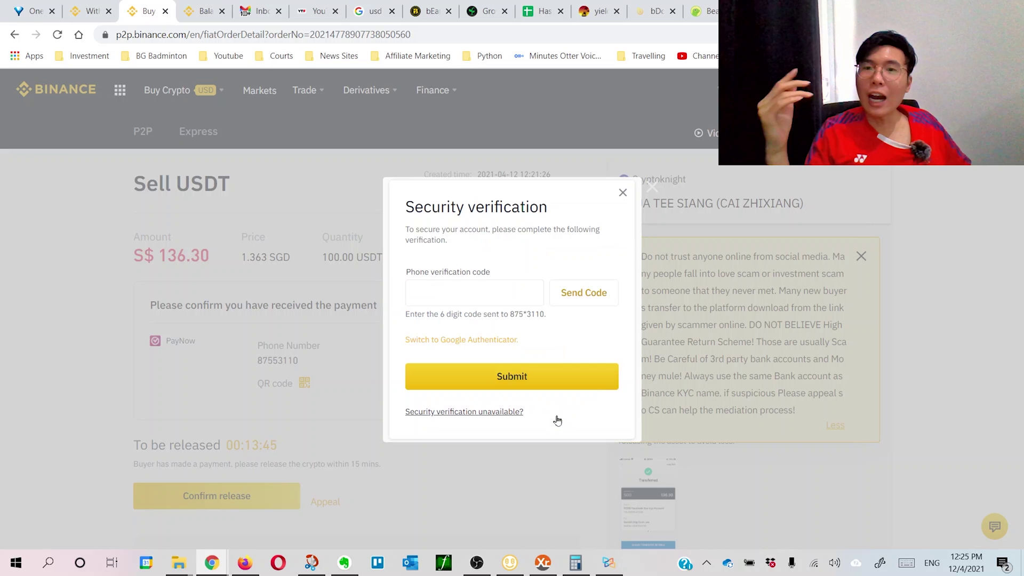
Request the SMS verification code and enter it in the phone verification field.
left_click(579, 309)
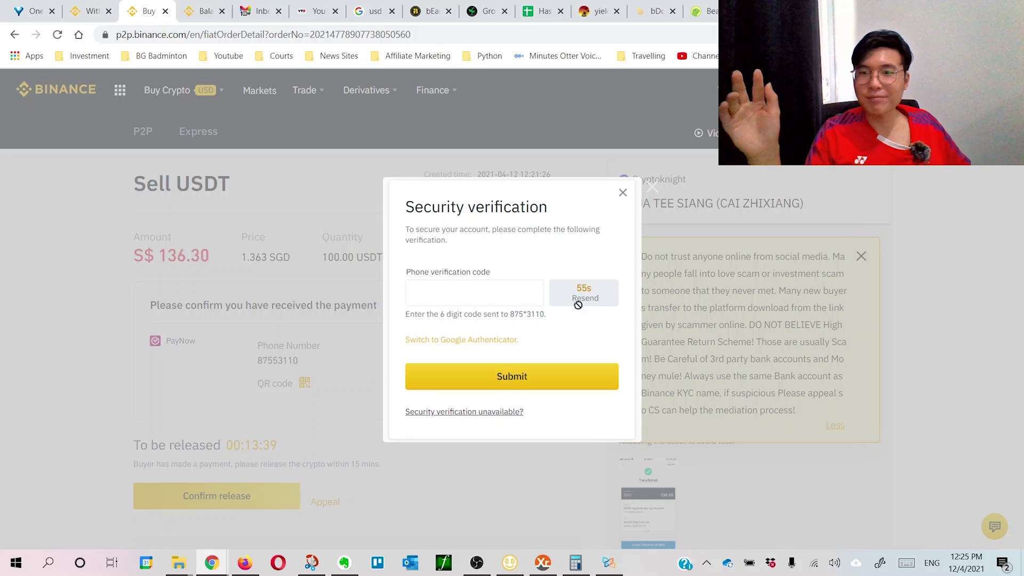
left_click(482, 291)
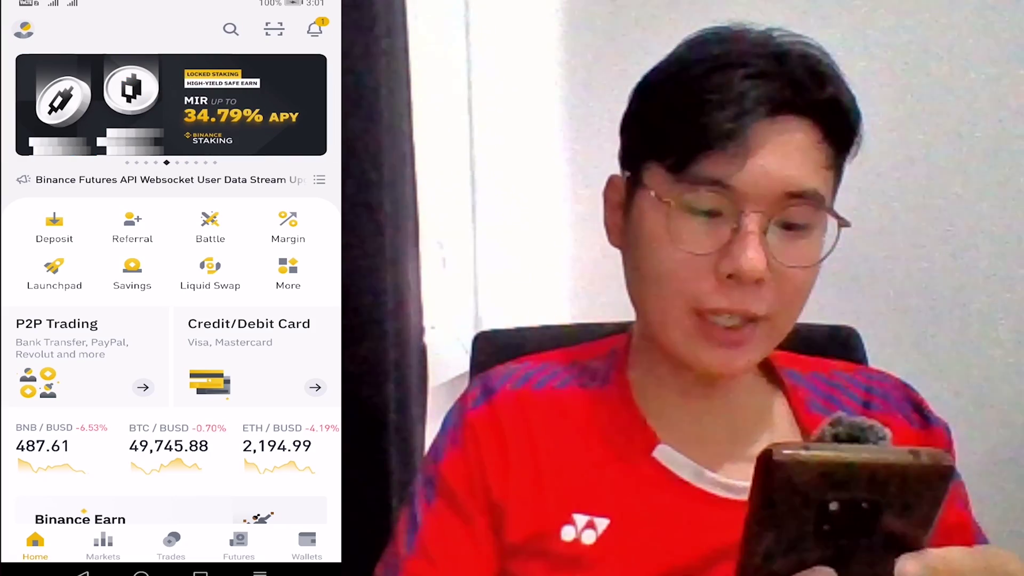
Open P2P trading from the mobile app's full services list, then return to the Home screen.
scroll(170, 282, "down", 1)
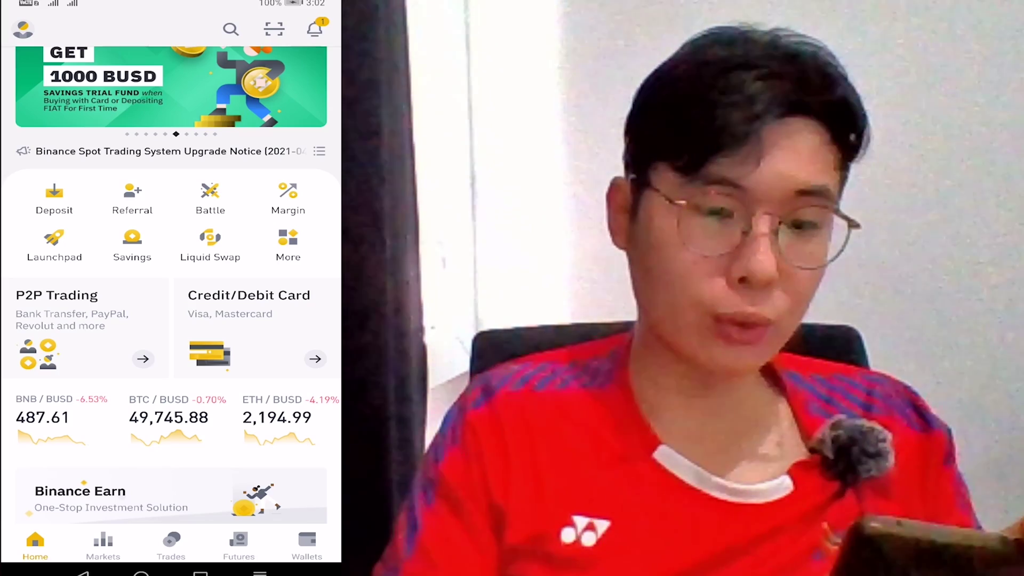
left_click(287, 241)
left_click_drag(20, 336, 19, 173)
left_click_drag(28, 275, 45, 312)
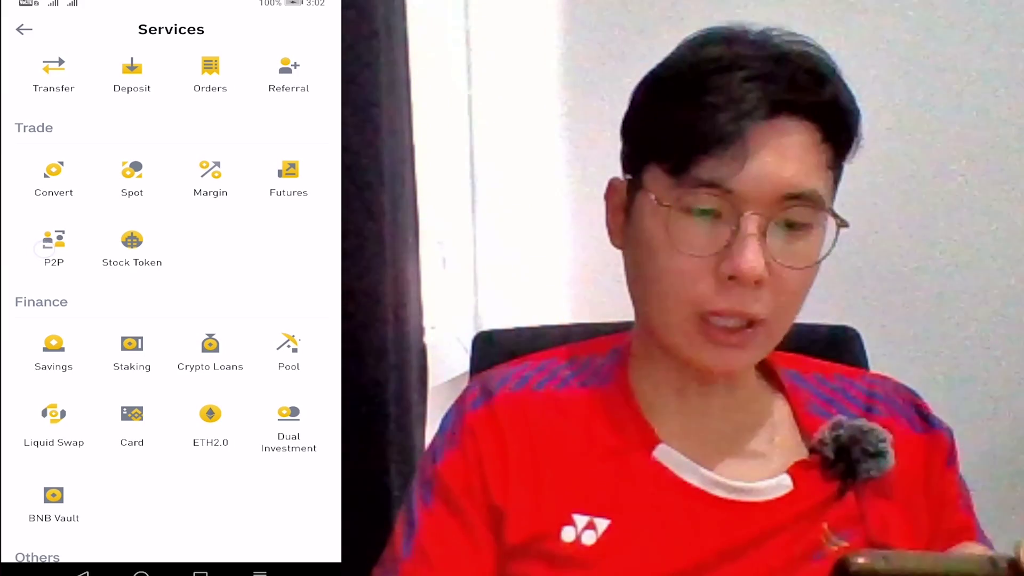
left_click(43, 248)
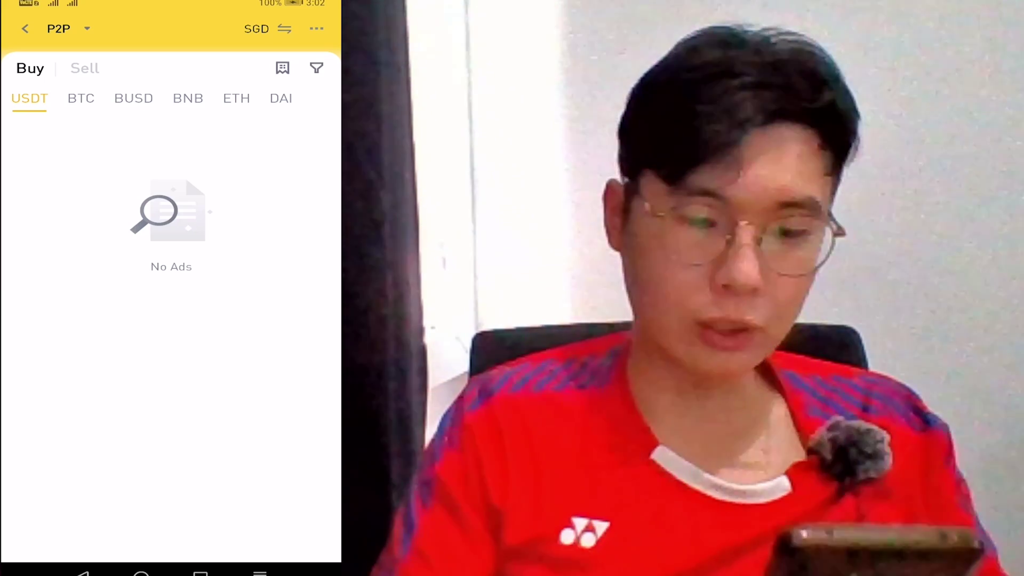
left_click(82, 573)
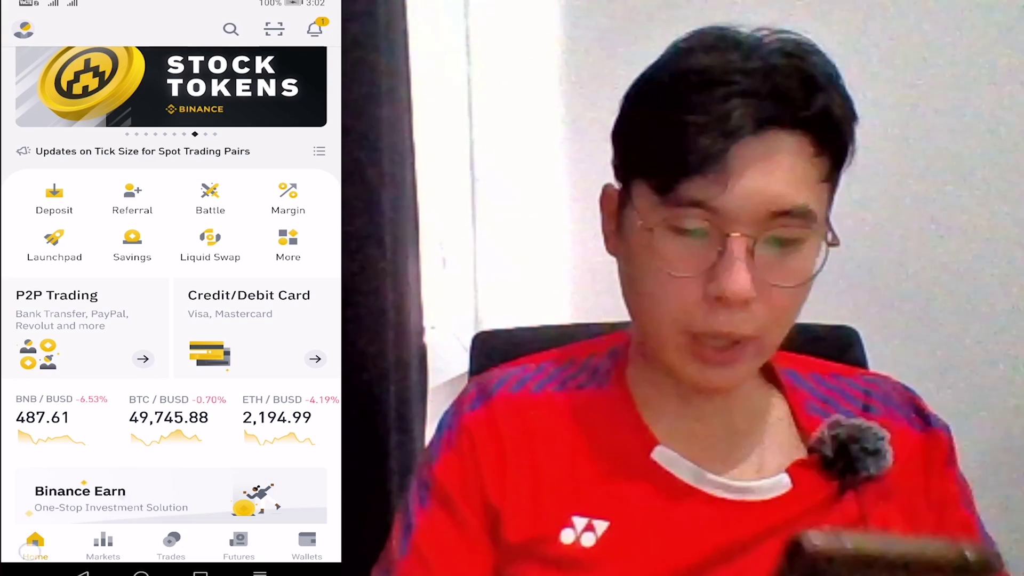
From the P2P wallet, start a Spot-to-P2P transfer and select BTC as the coin.
left_click(307, 545)
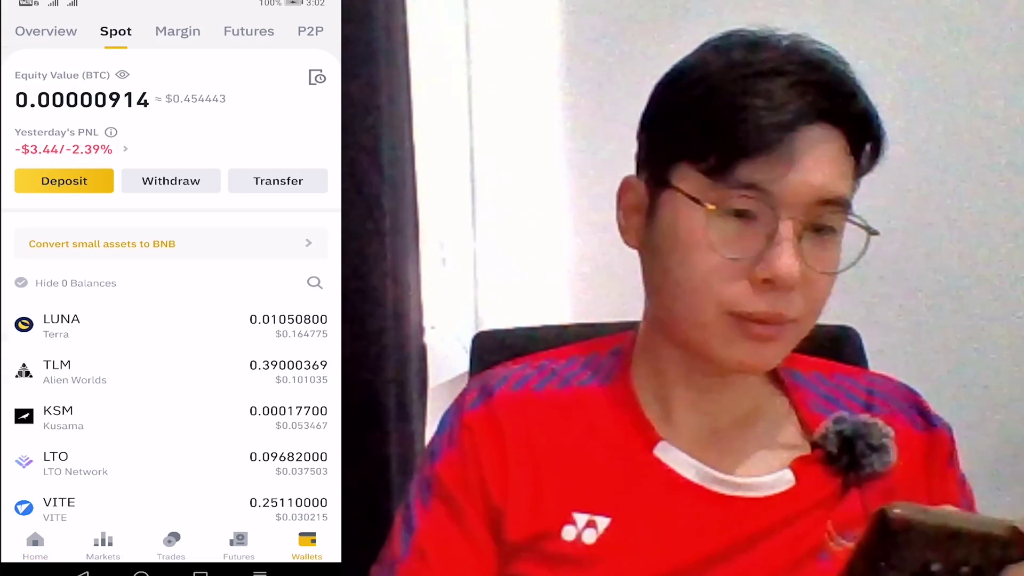
left_click_drag(210, 40, 109, 53)
left_click(205, 36)
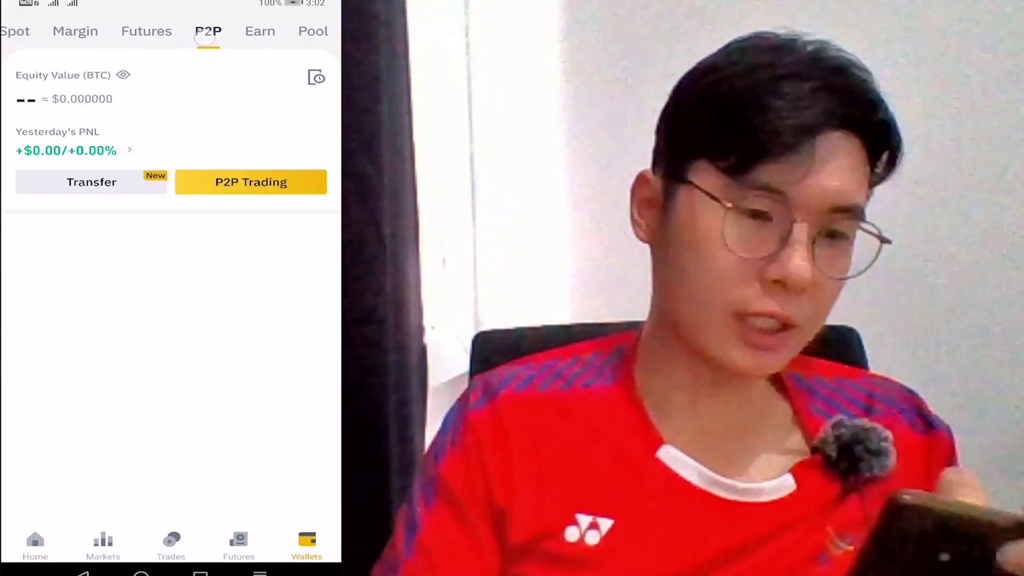
left_click(91, 182)
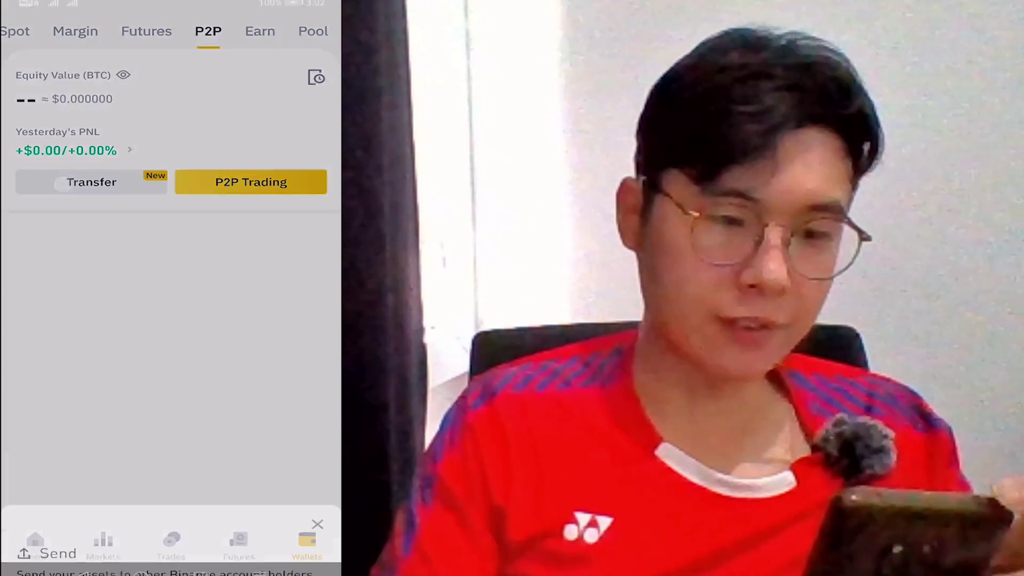
left_click(218, 480)
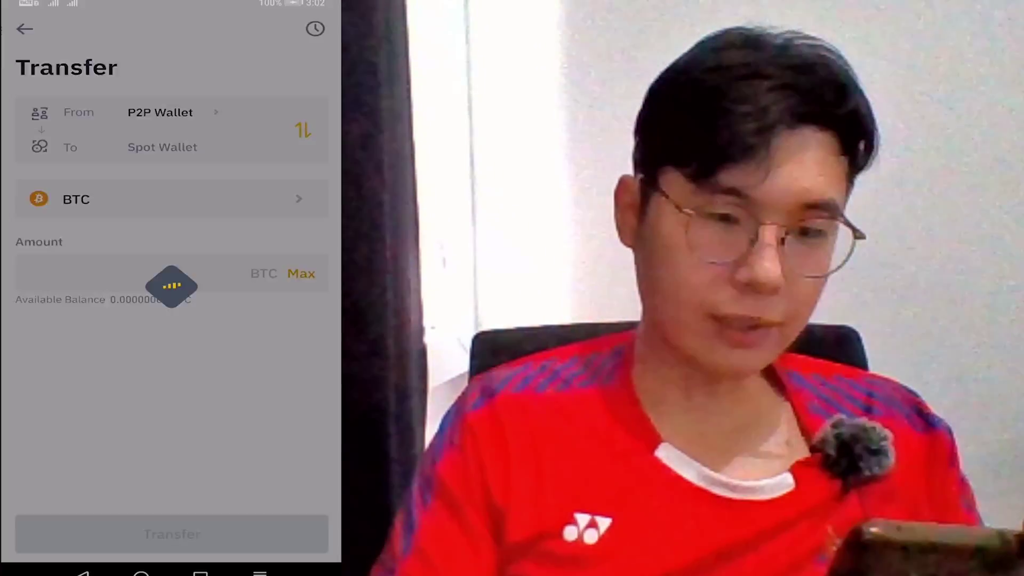
left_click(302, 129)
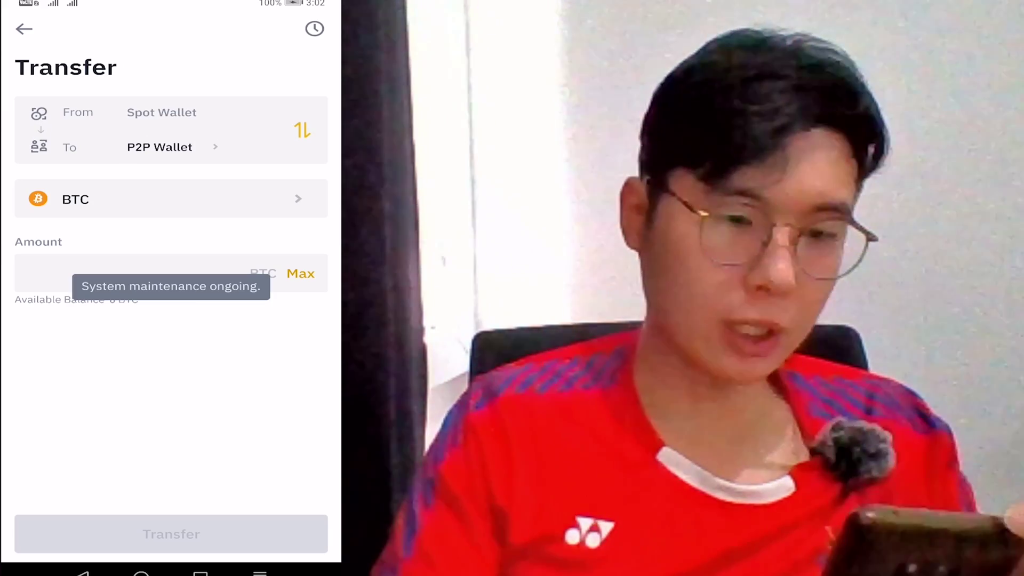
left_click(171, 199)
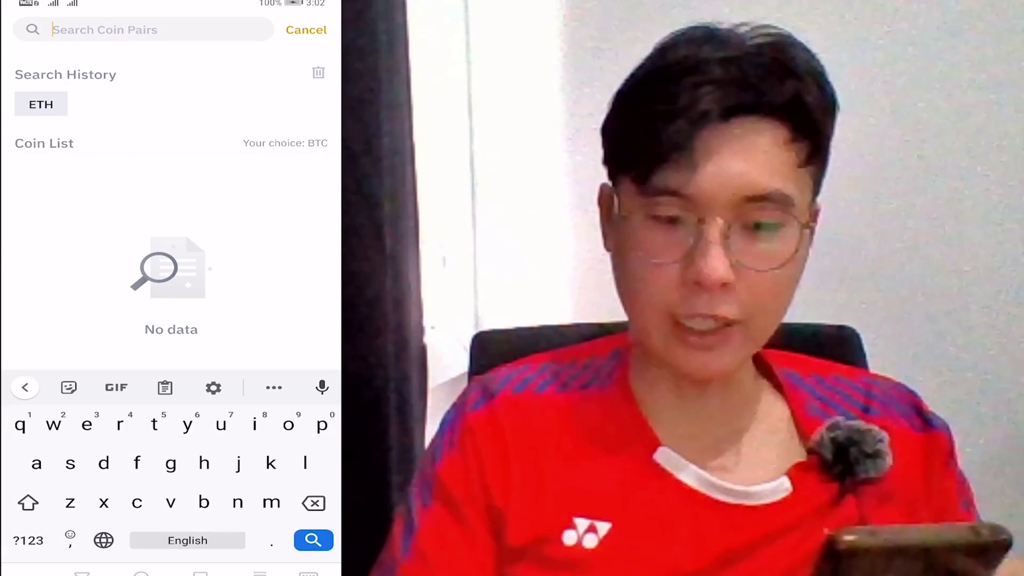
left_click(40, 103)
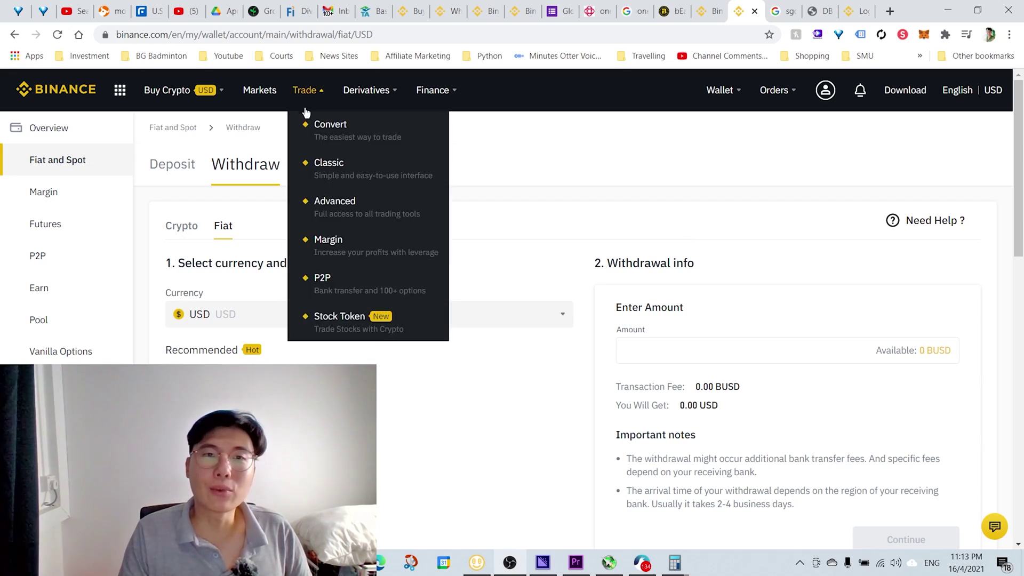
Attempt an Express purchase of BUSD for 20 SGD and dismiss the no-matching-offer warning.
mouse_move(174, 96)
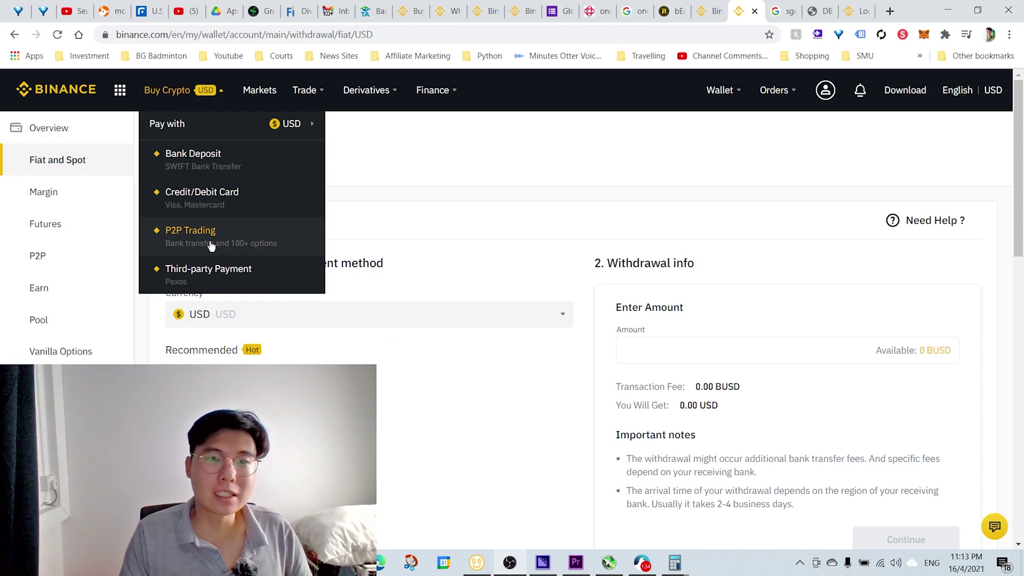
left_click(252, 235)
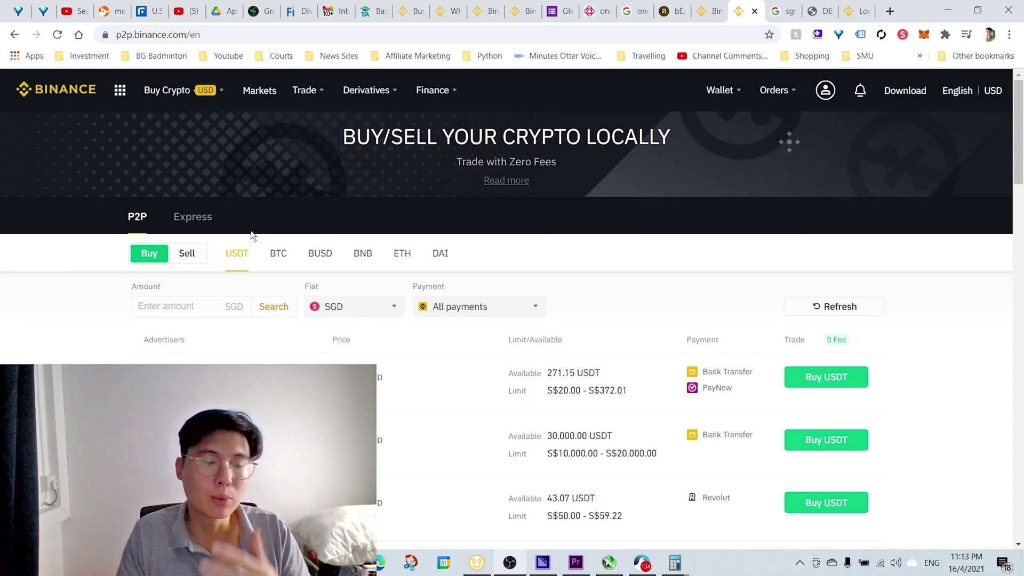
left_click(312, 248)
left_click(197, 217)
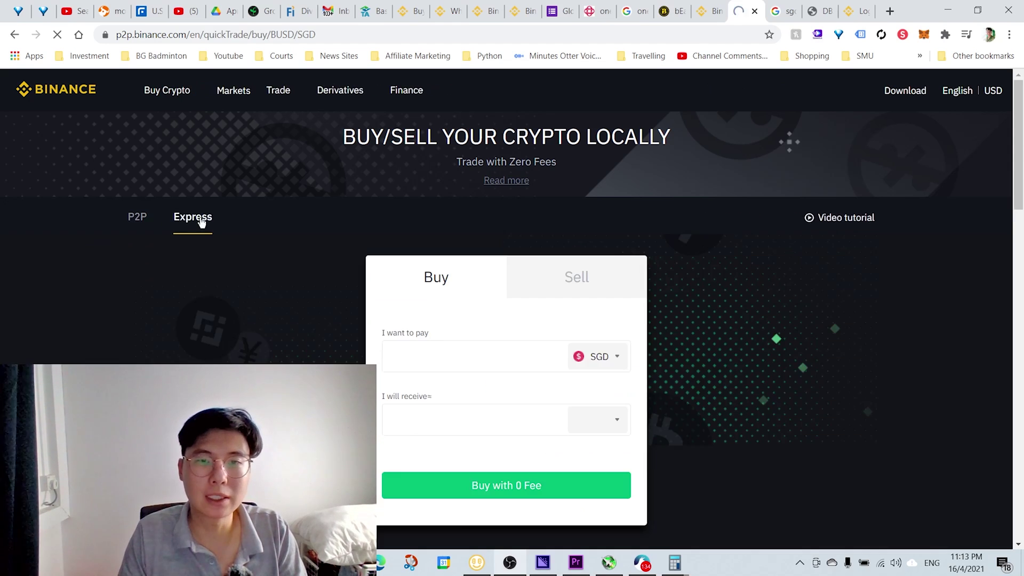
left_click(467, 350)
type("10")
key("BackSpace")
key("BackSpace")
type("20")
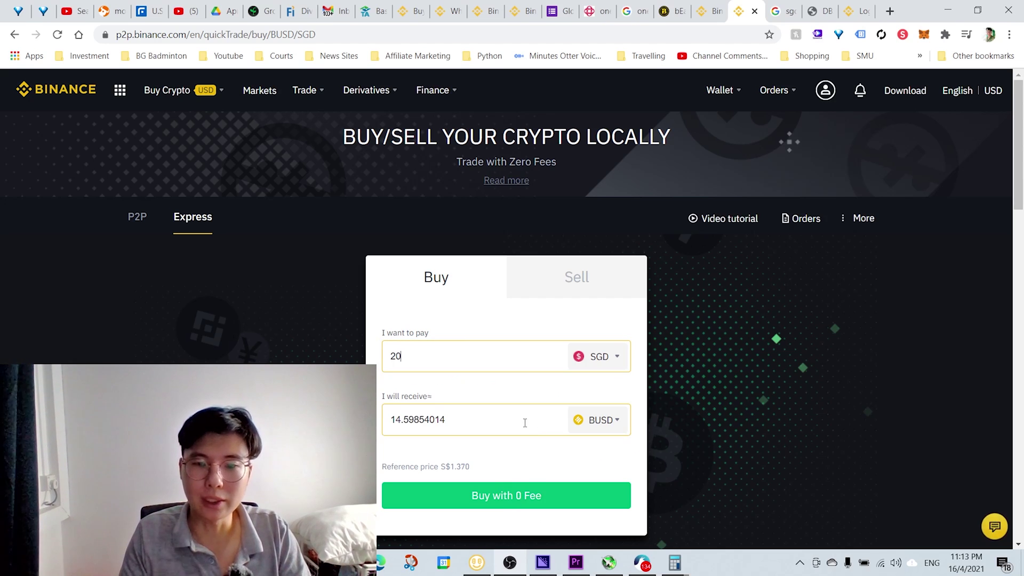
left_click(527, 489)
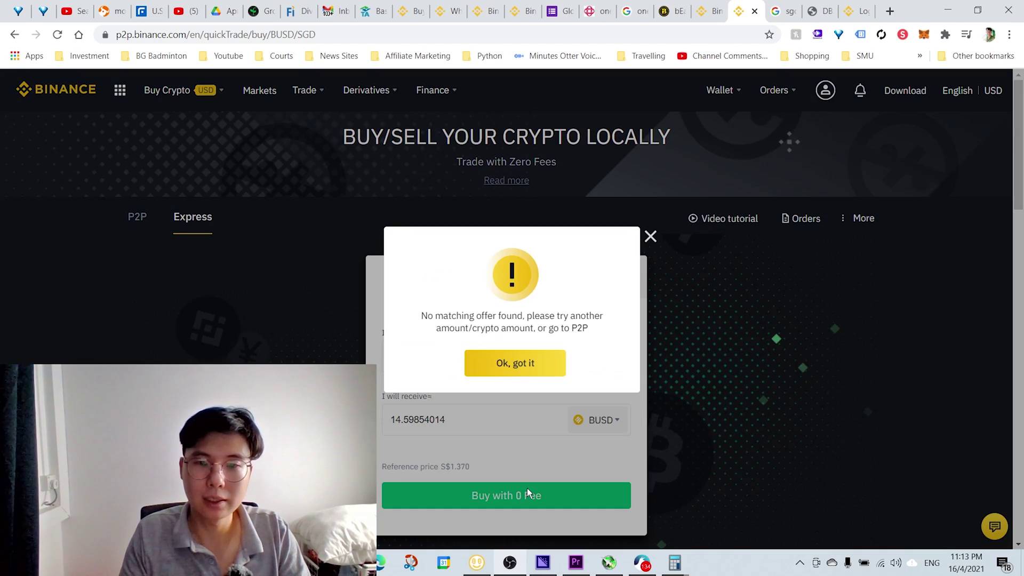
left_click(531, 366)
Retry the Express purchase with BNB, dismiss the same warning, and go back to P2P listings.
left_click(596, 418)
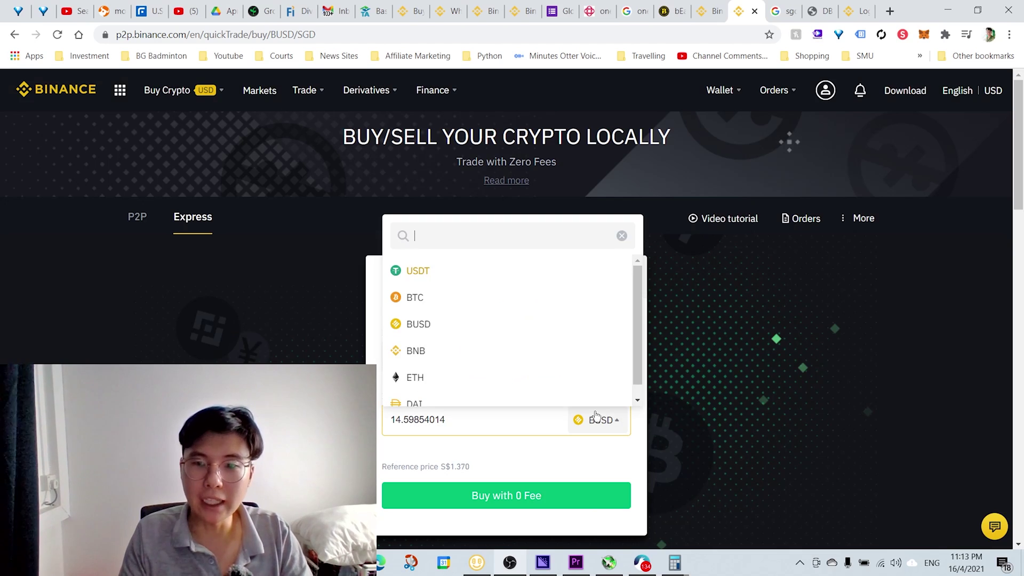
type("bnb")
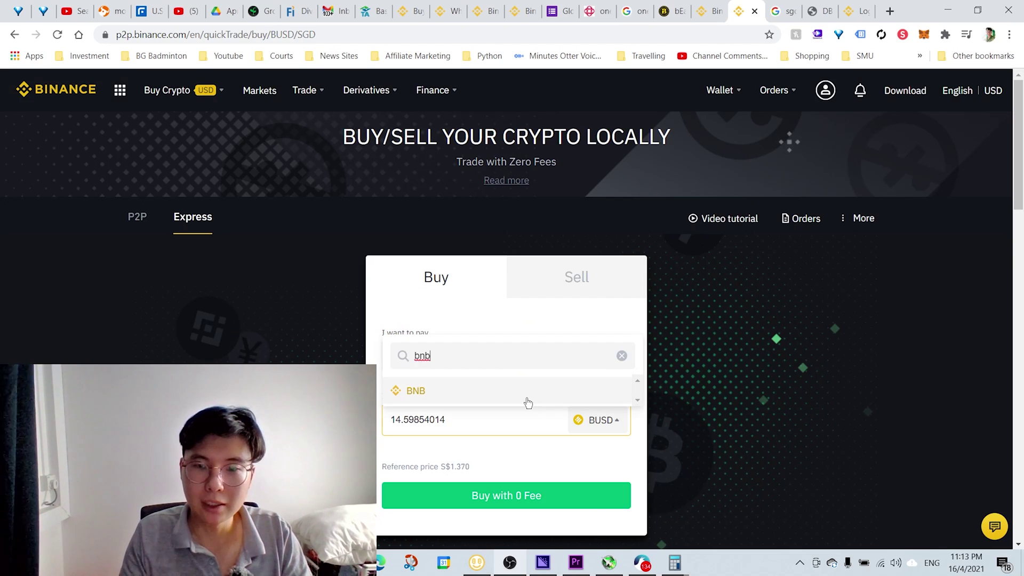
left_click(526, 395)
left_click(530, 495)
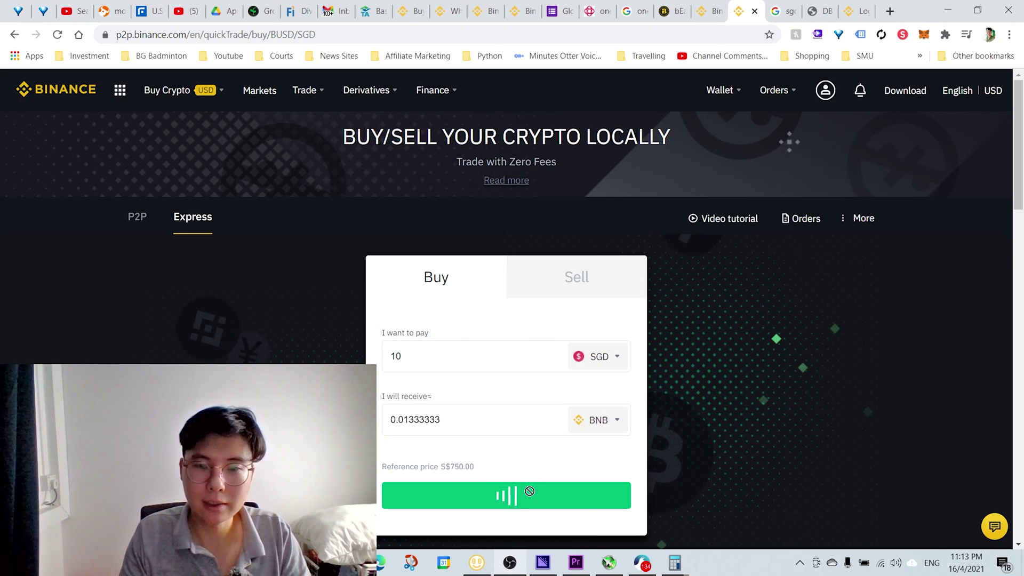
left_click(522, 372)
left_click(141, 223)
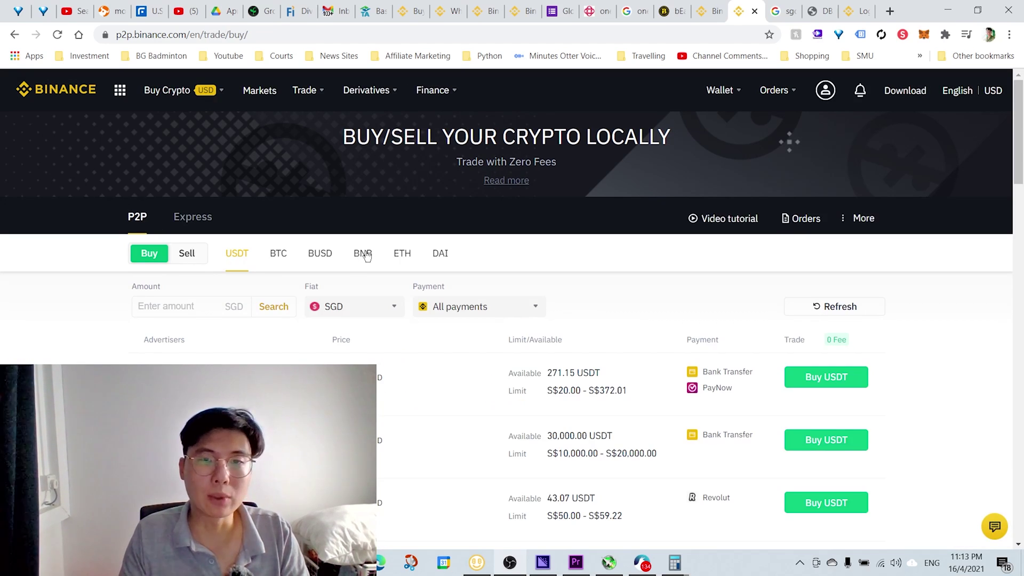
Order 0.02666666 BNB from the first seller, paying S$20 at 750 SGD per BNB.
left_click(366, 257)
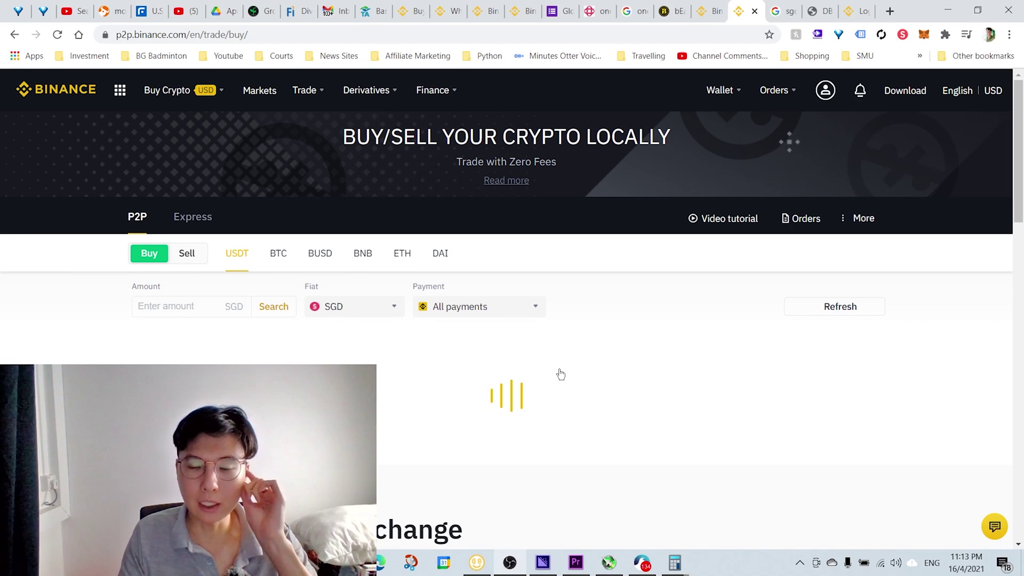
scroll(659, 364, "down", 1)
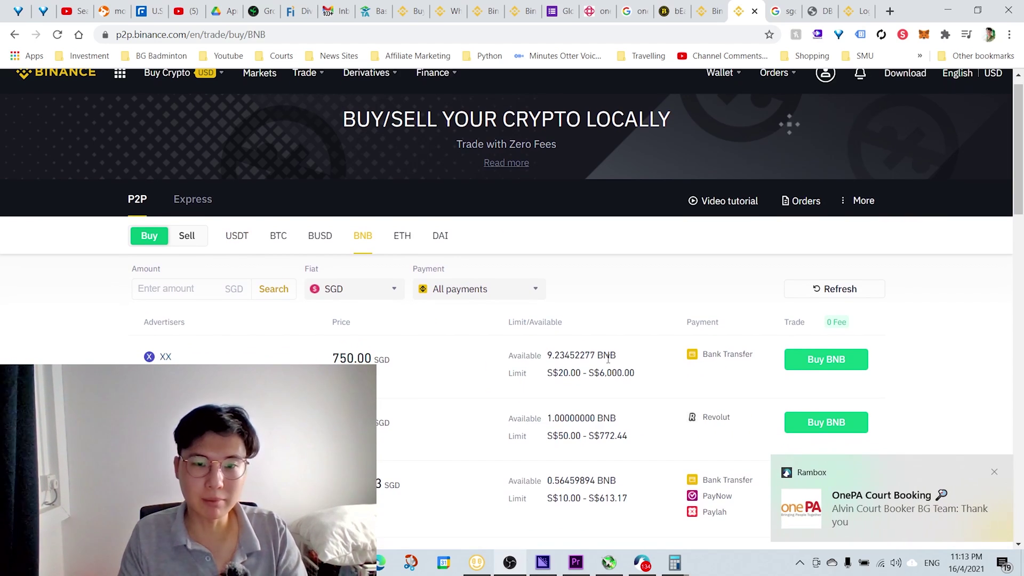
left_click(843, 465)
left_click(835, 359)
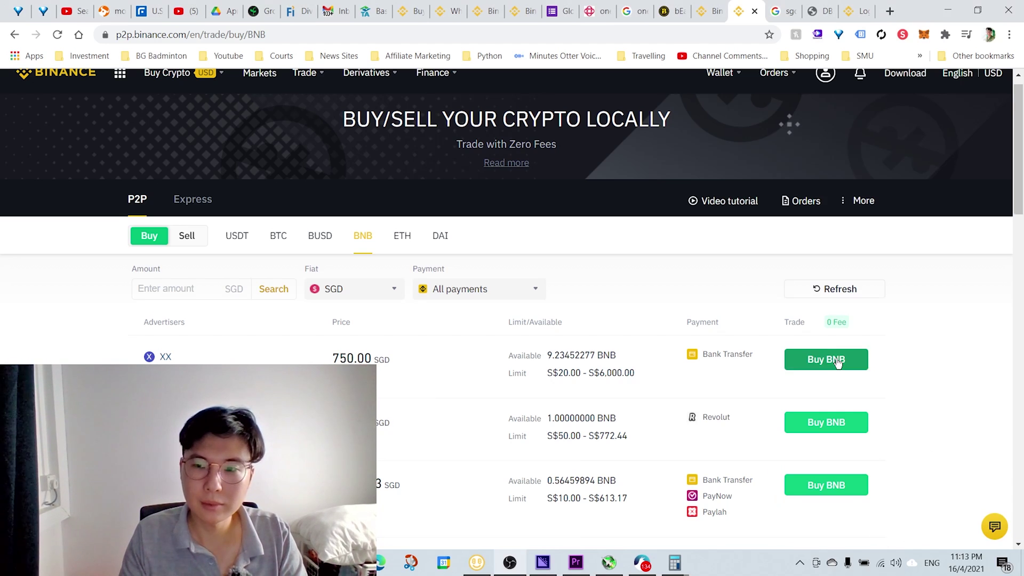
type("20")
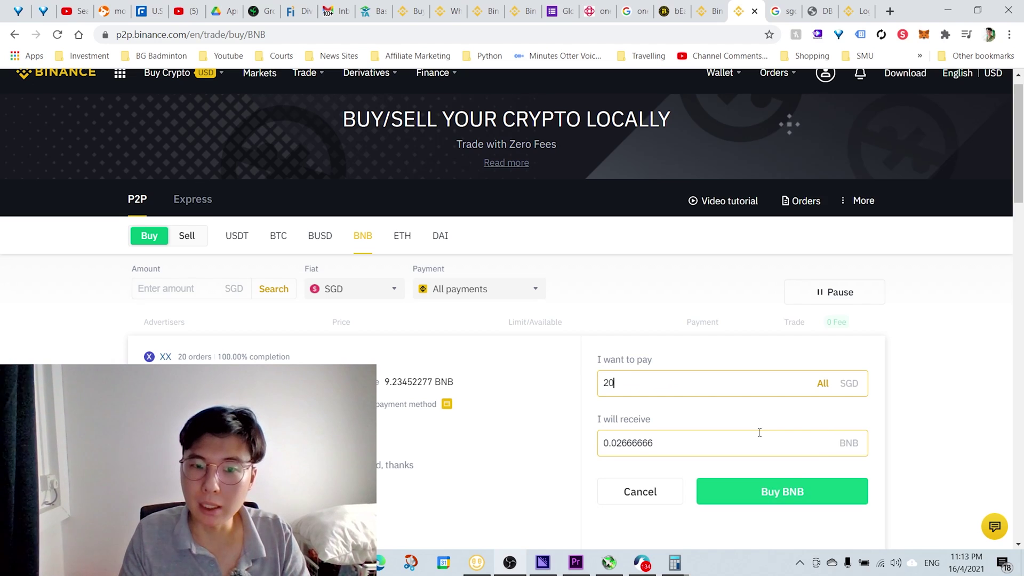
scroll(759, 431, "down", 1)
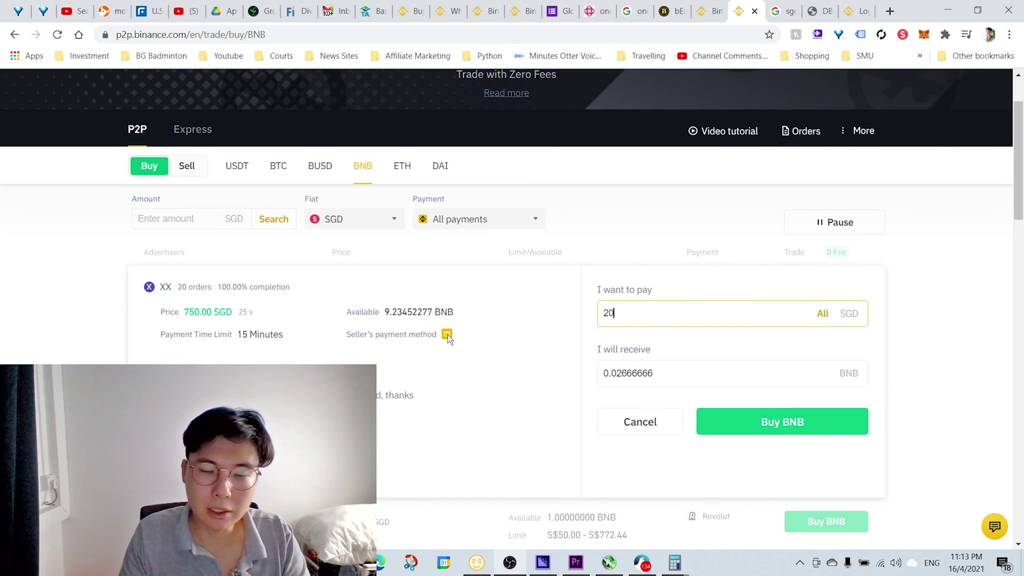
left_click(447, 335)
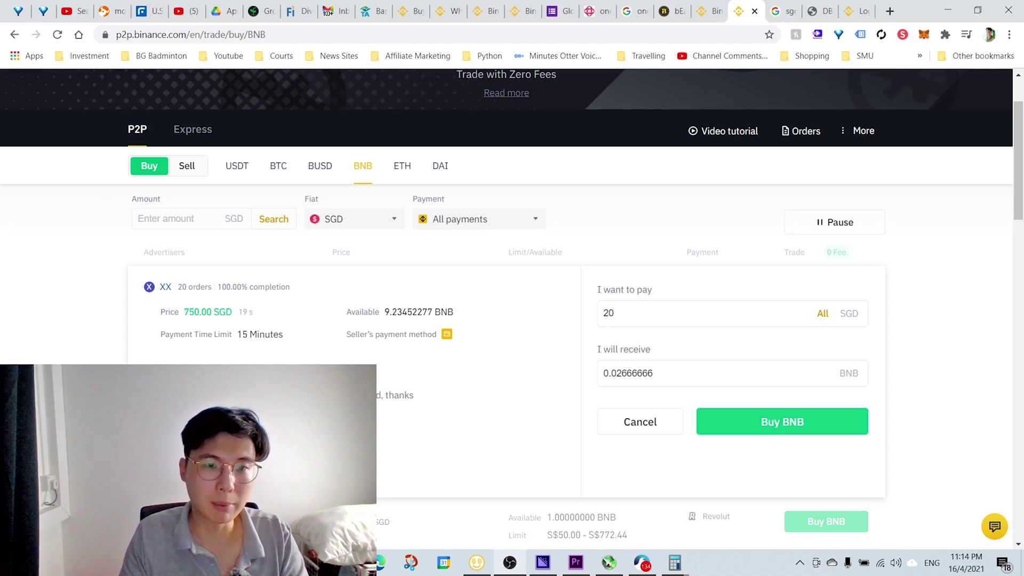
left_click(779, 437)
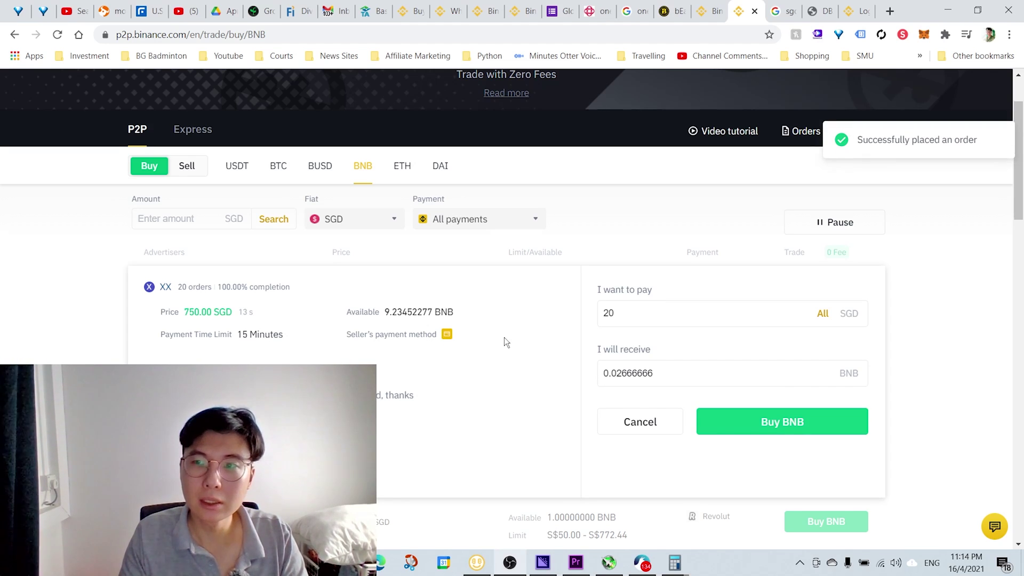
scroll(504, 337, "down", 3)
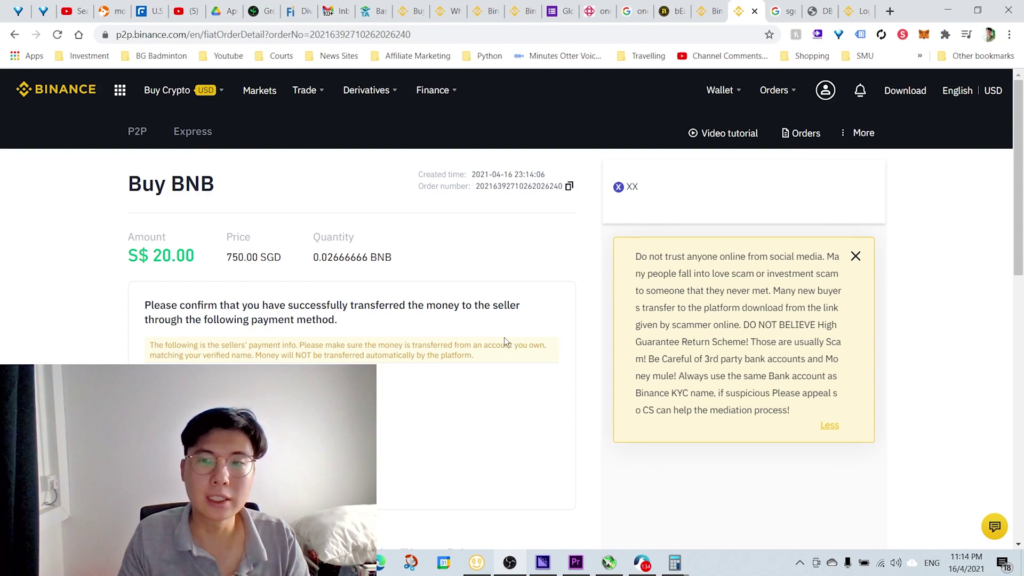
Review the seller's bank transfer details and open the 'Transferred, next' payment confirmation dialog.
scroll(540, 379, "down", 1)
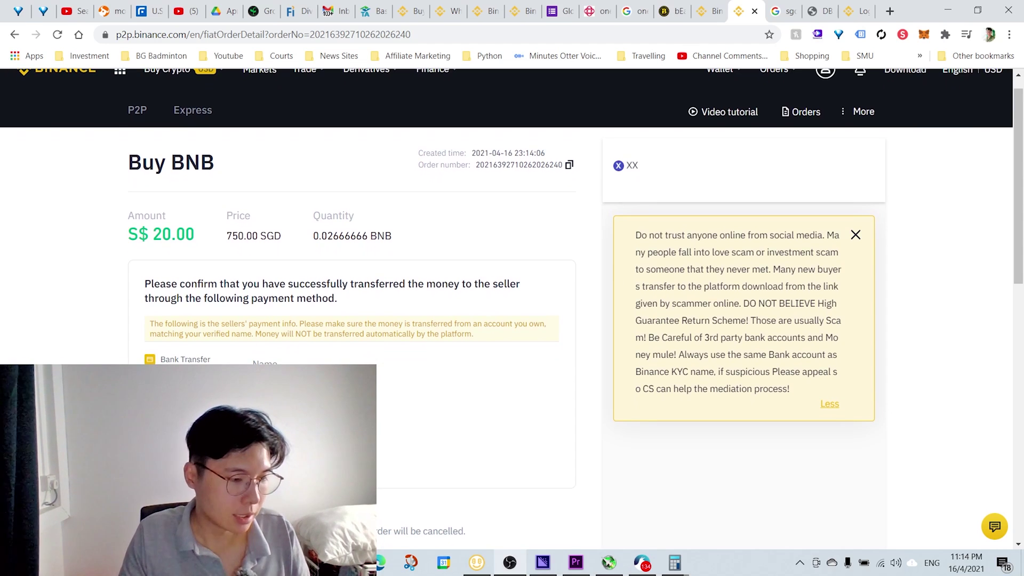
scroll(540, 379, "down", 2)
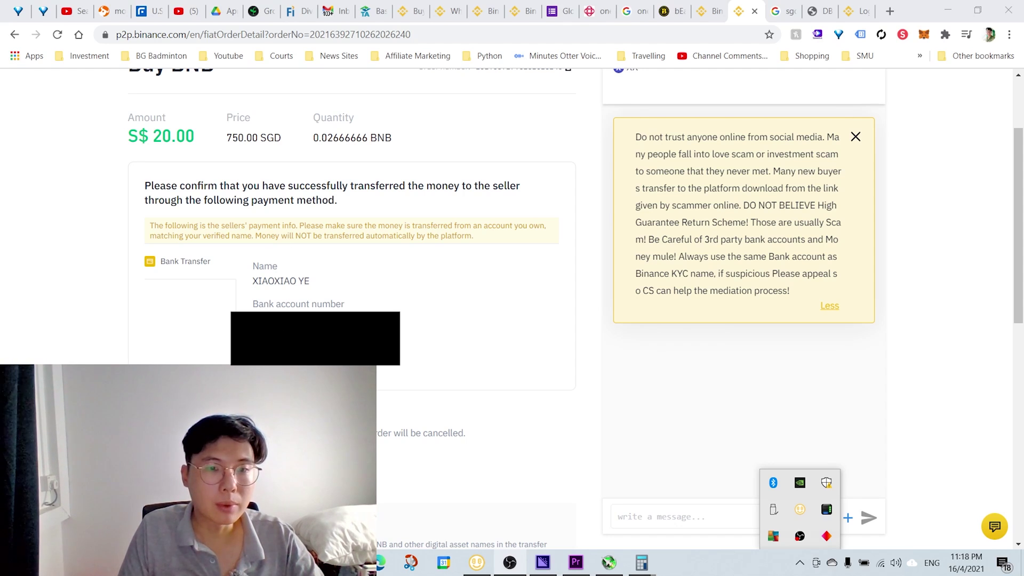
left_click(173, 469)
scroll(526, 272, "down", 1)
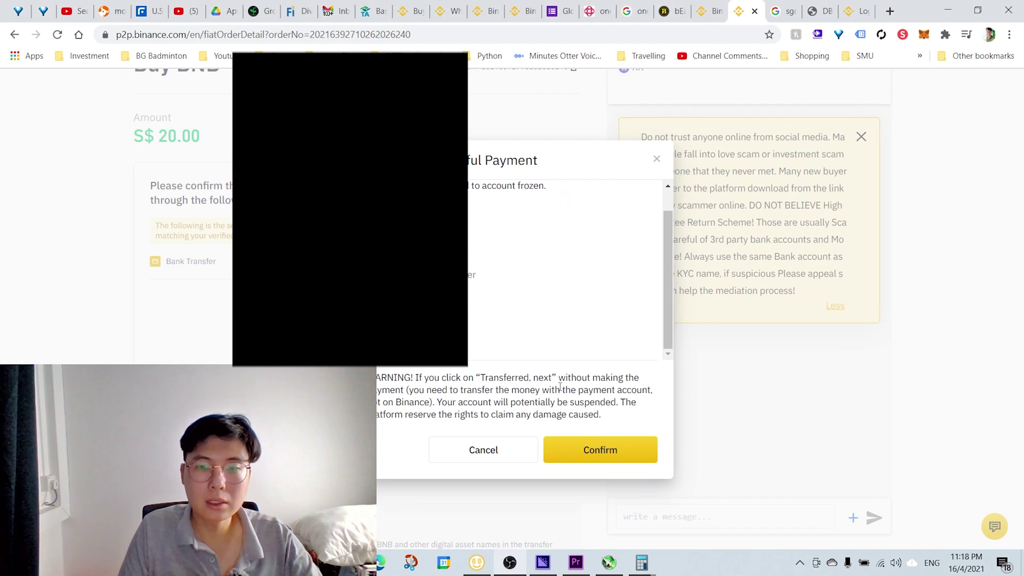
Mark the BNB order as paid, visit the fiat bank deposit page, and return to the order.
left_click(591, 451)
scroll(219, 96, "up", 2)
mouse_move(219, 94)
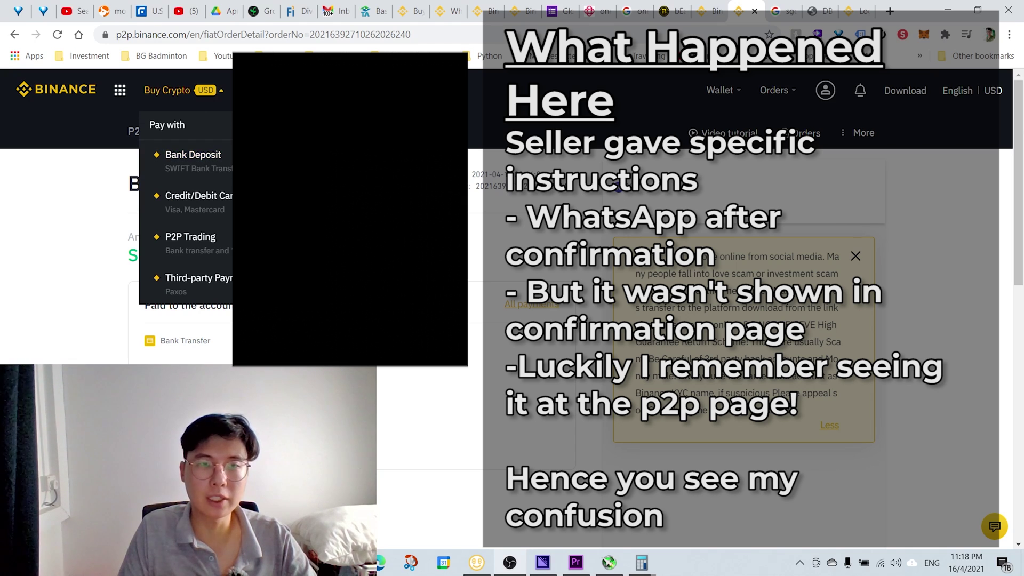
left_click(216, 166)
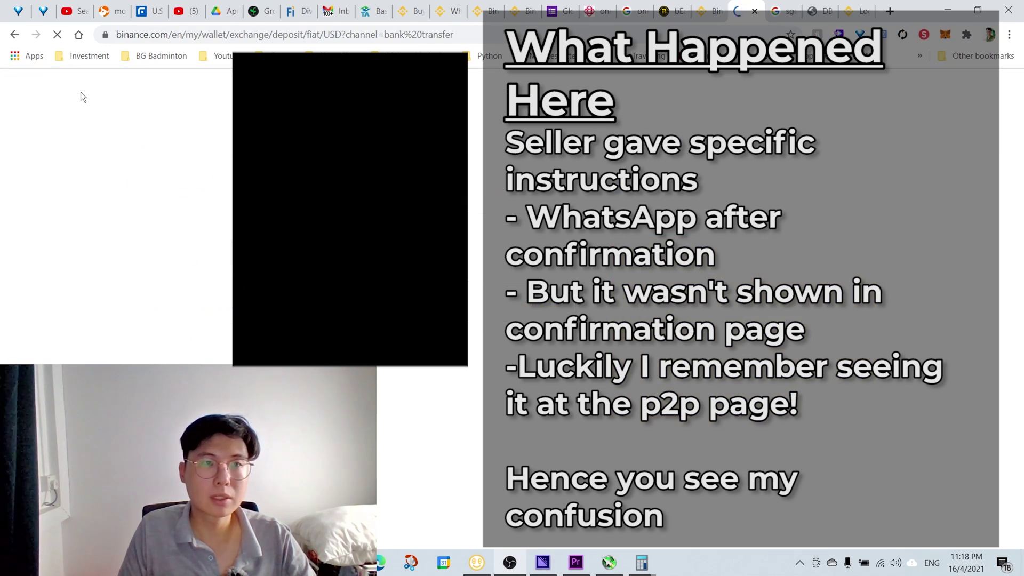
left_click(14, 35)
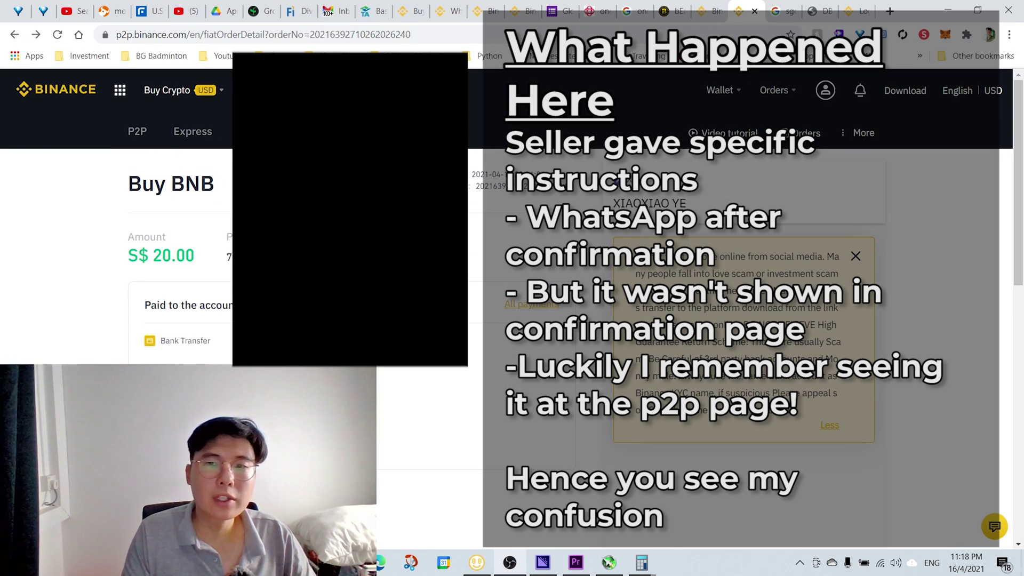
Open P2P trading from the Trade menu in a new browser tab and switch to it.
scroll(613, 319, "down", 6)
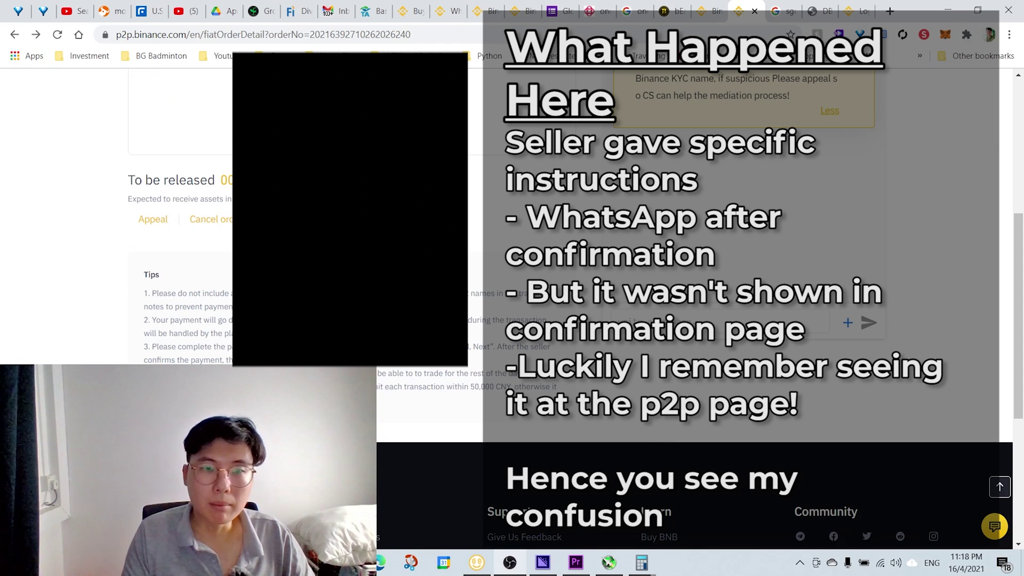
scroll(708, 437, "up", 2)
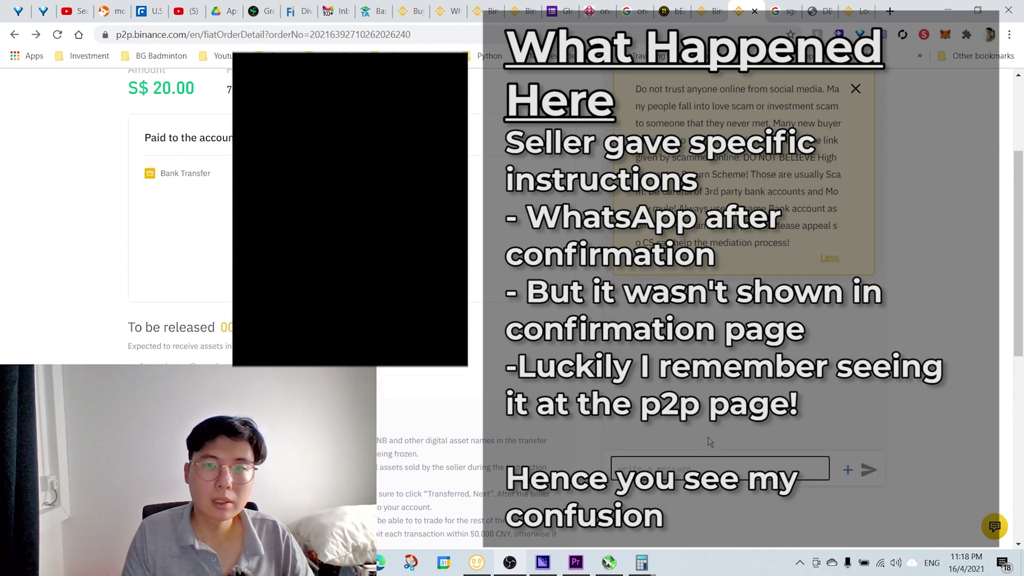
scroll(708, 437, "up", 3)
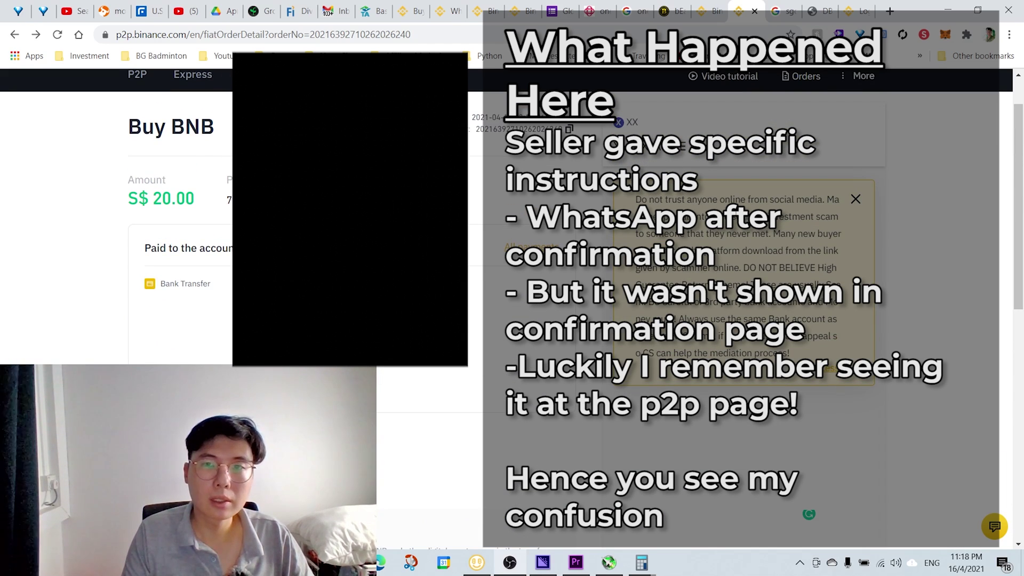
scroll(267, 149, "up", 1)
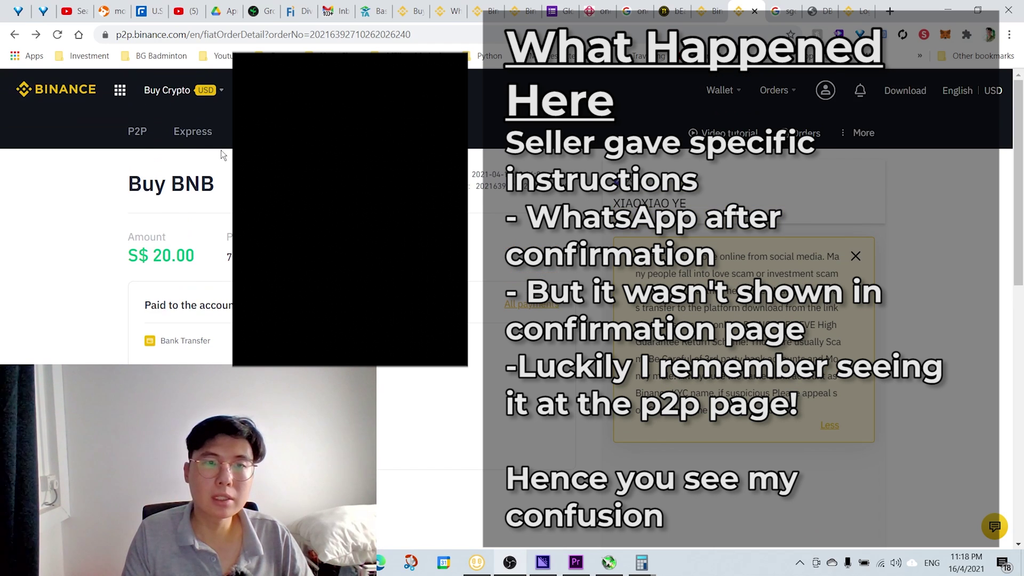
right_click(142, 133)
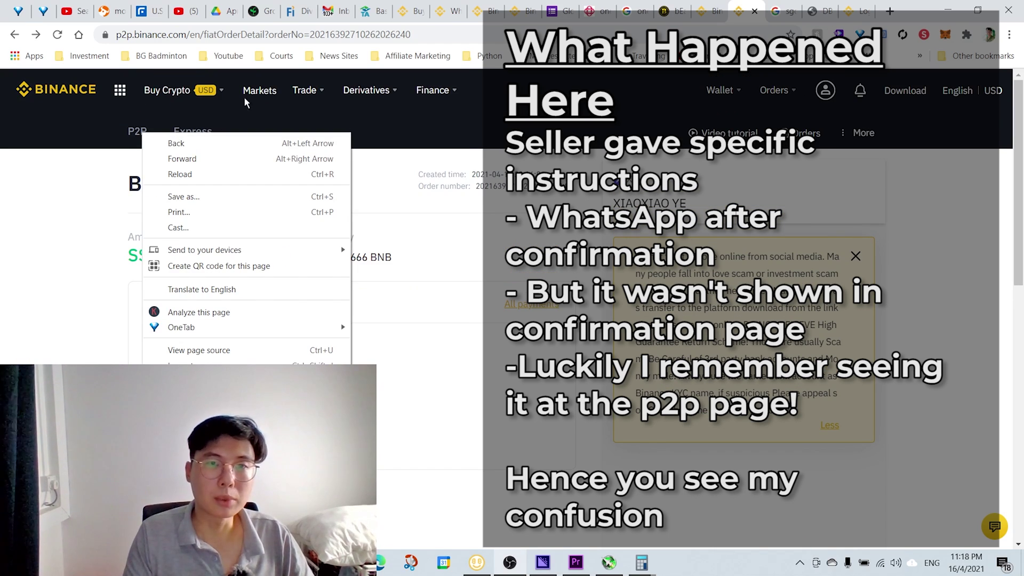
left_click(452, 250)
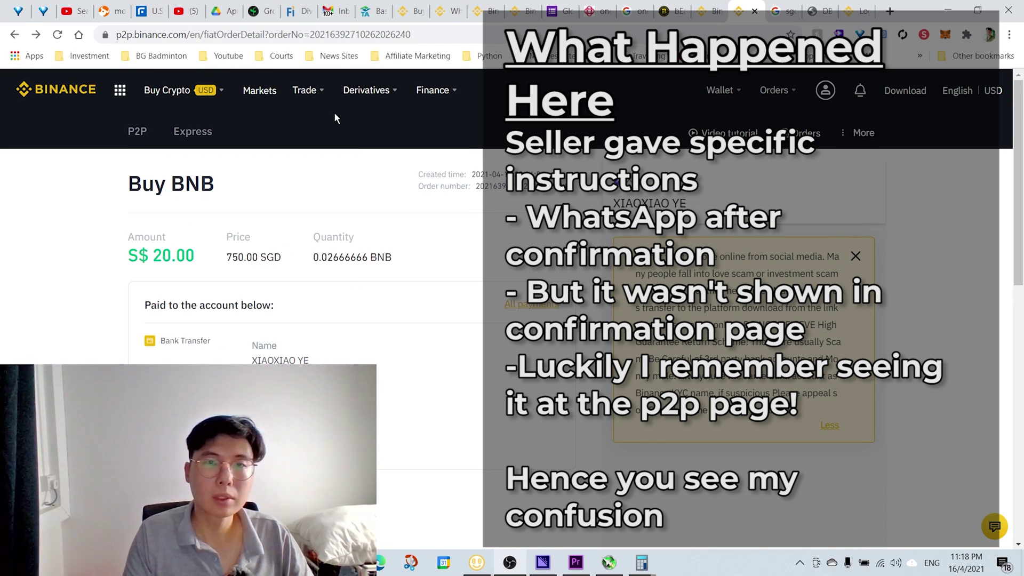
mouse_move(307, 95)
right_click(353, 294)
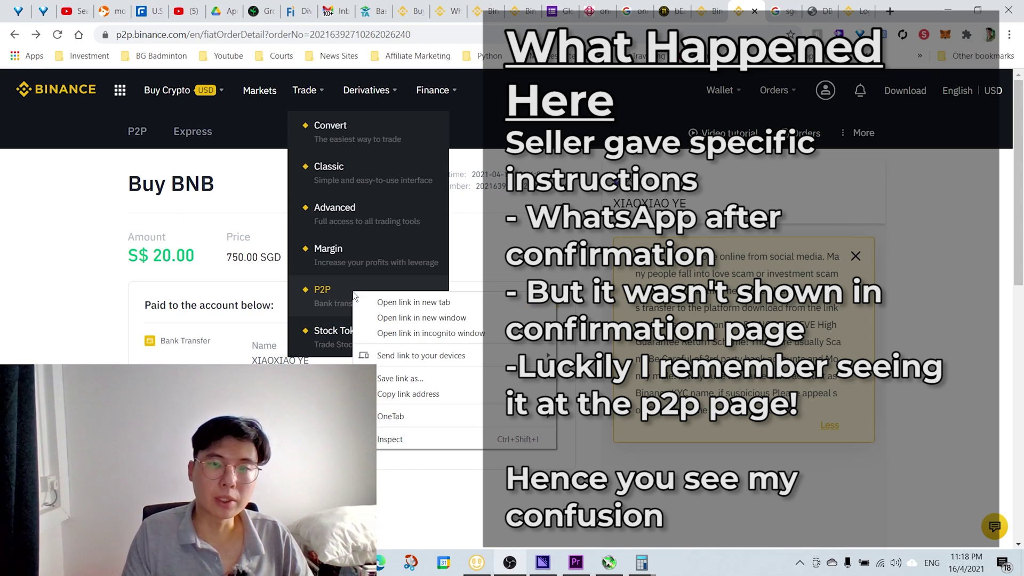
left_click(381, 300)
key("ctrl+Tab")
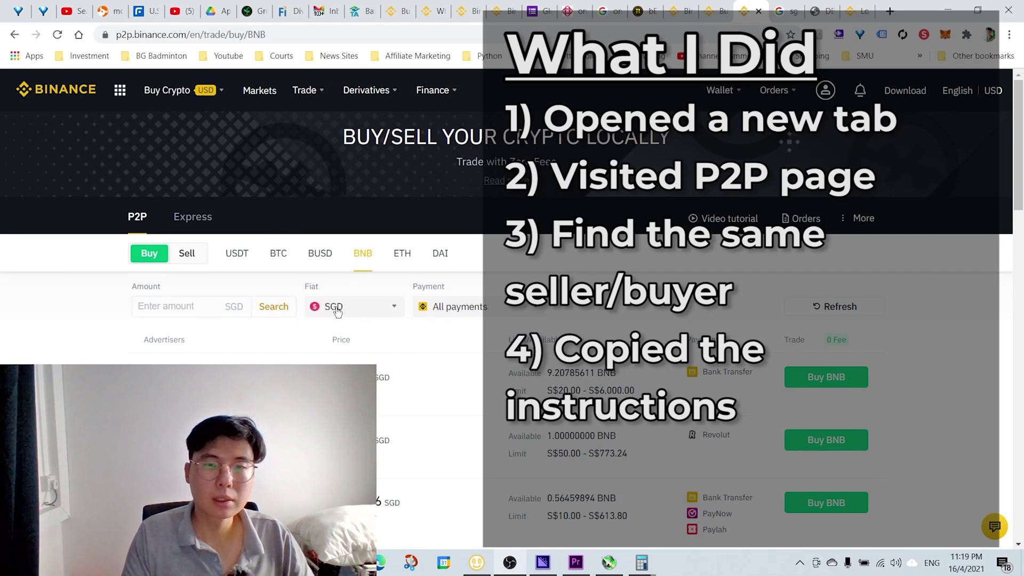
Expand the top 750.00 SGD BNB offer to show its terms and the 20.00–6,000.00 SGD buy form.
scroll(432, 311, "down", 2)
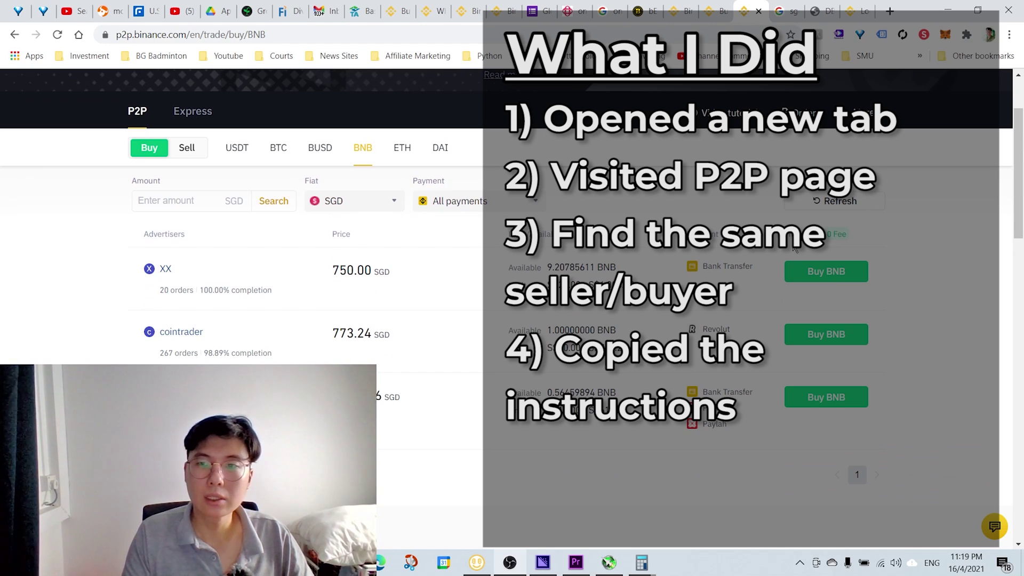
left_click(803, 273)
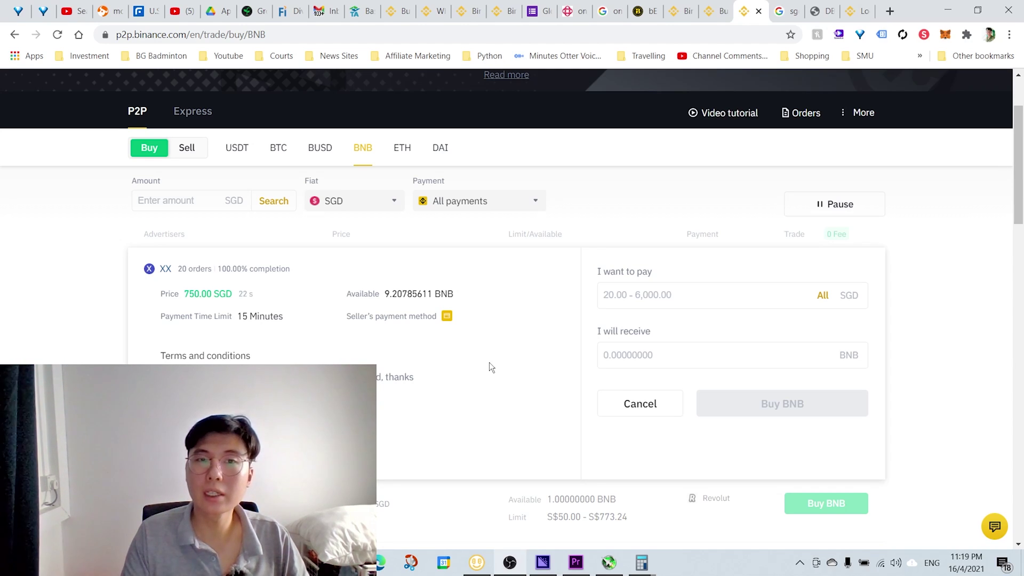
scroll(489, 362, "up", 2)
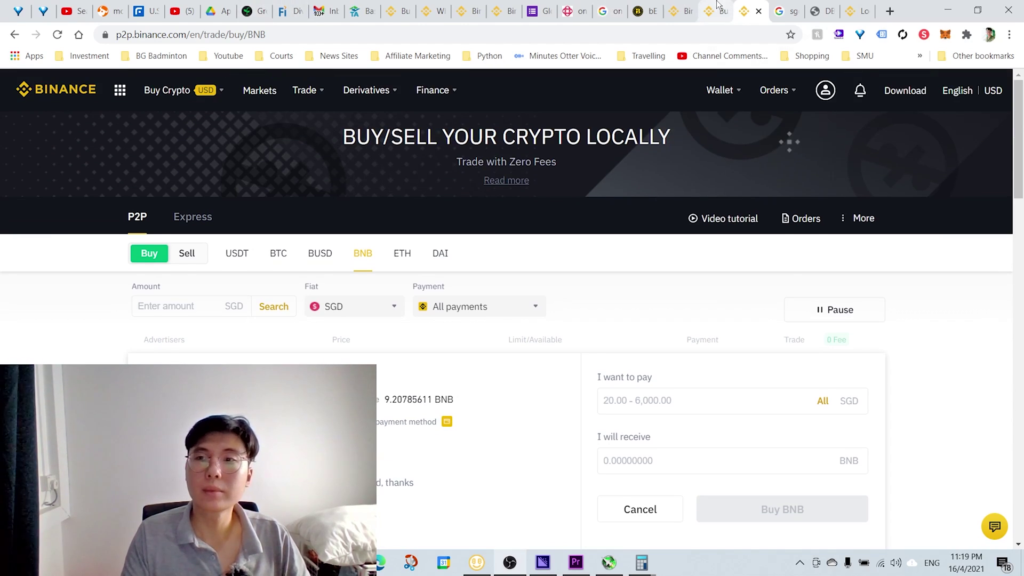
Check the BNB order details, then view Binance Singapore's homepage quoting 1 BNB at 680.53 SGD.
left_click(714, 10)
scroll(597, 338, "down", 1)
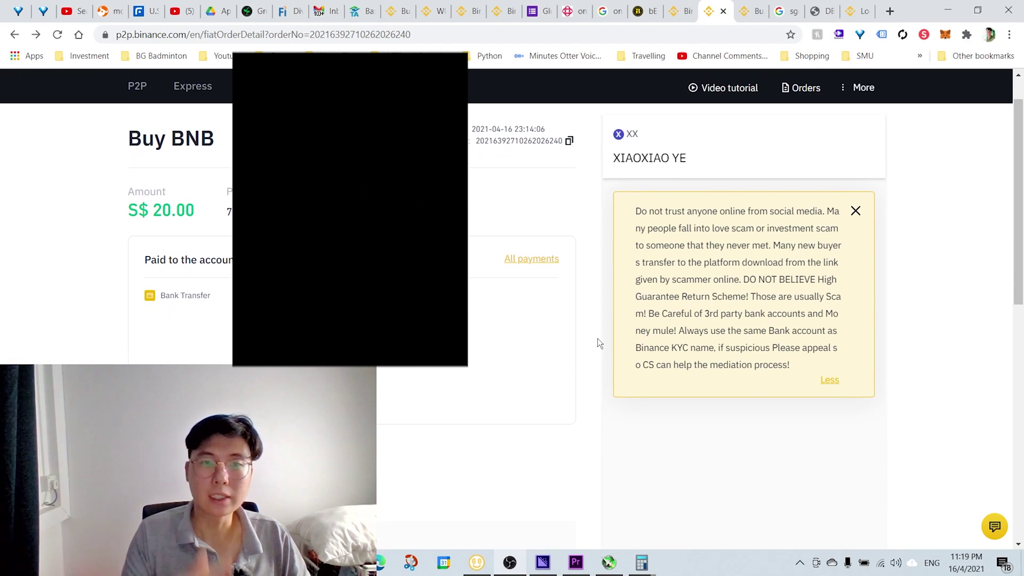
scroll(597, 338, "down", 1)
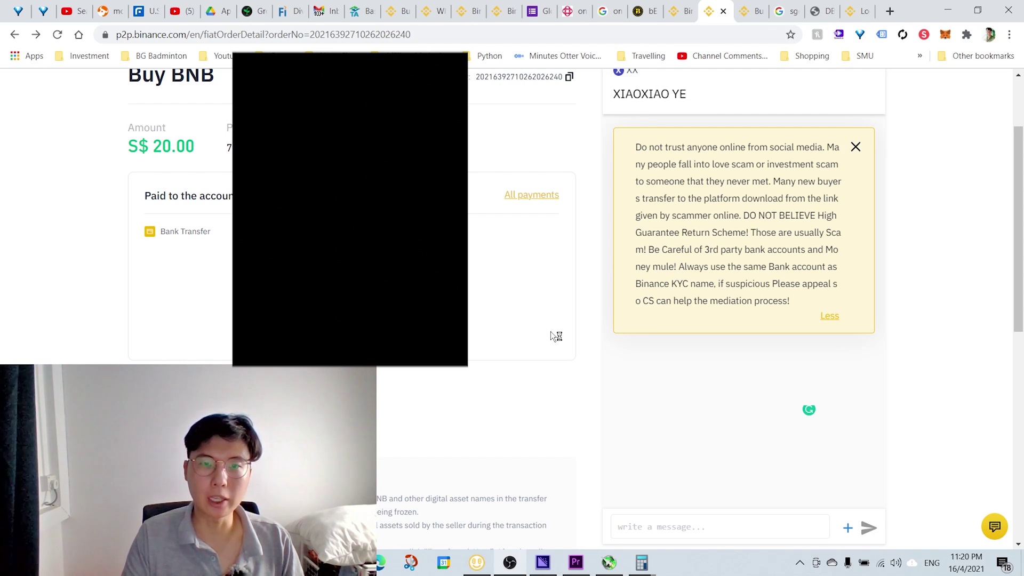
left_click(846, 6)
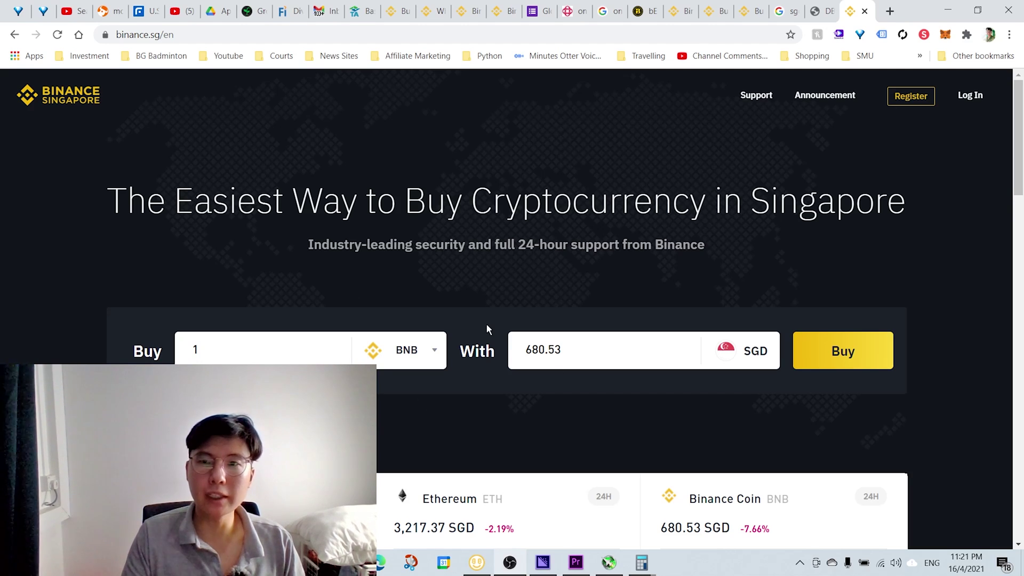
Open the advanced trading view and switch the market to BNB/BUSD via a 'bnb' search.
left_click(712, 10)
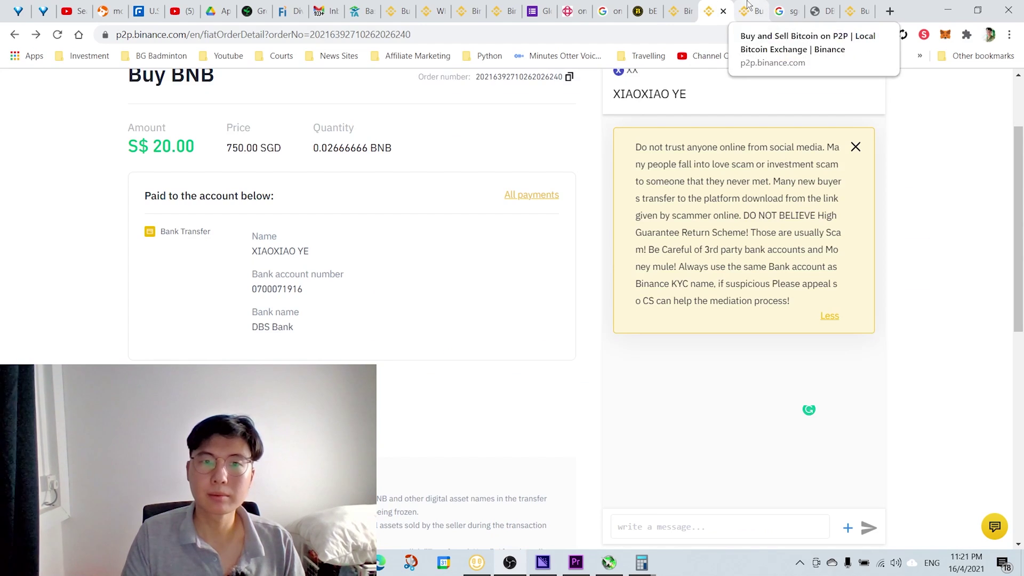
left_click(749, 11)
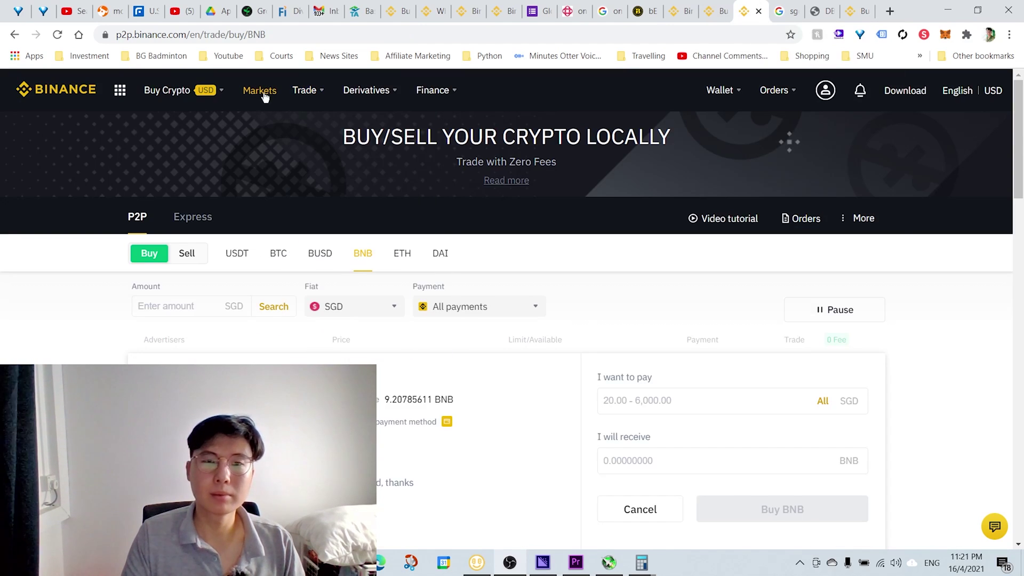
mouse_move(306, 91)
left_click(354, 221)
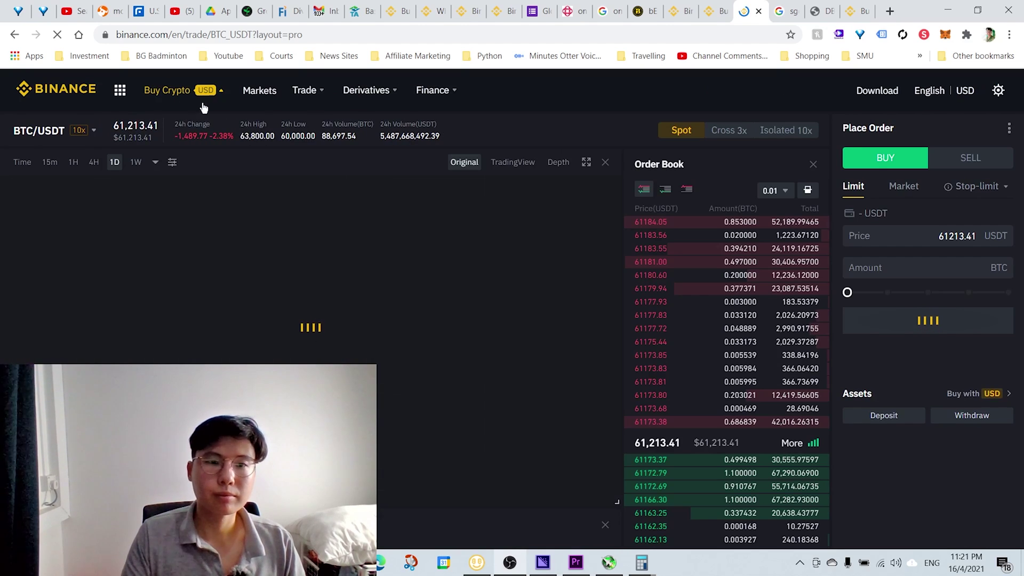
mouse_move(48, 132)
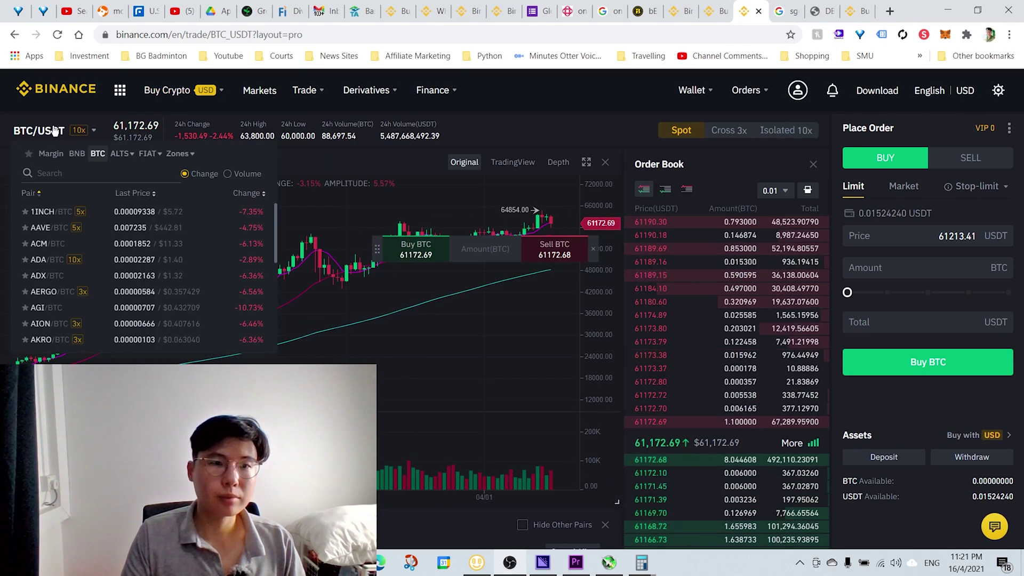
left_click(64, 172)
type("bnb")
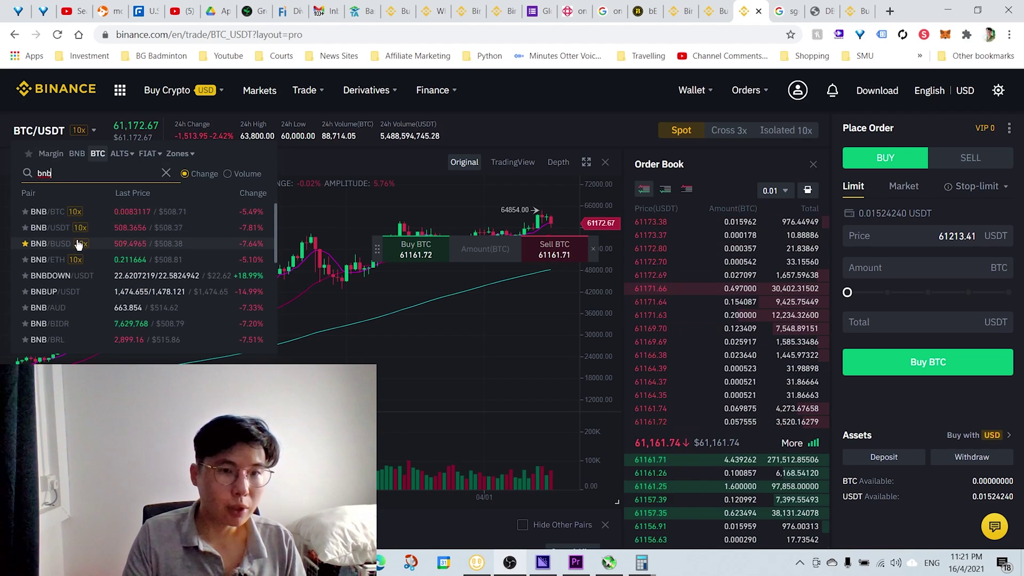
left_click(77, 243)
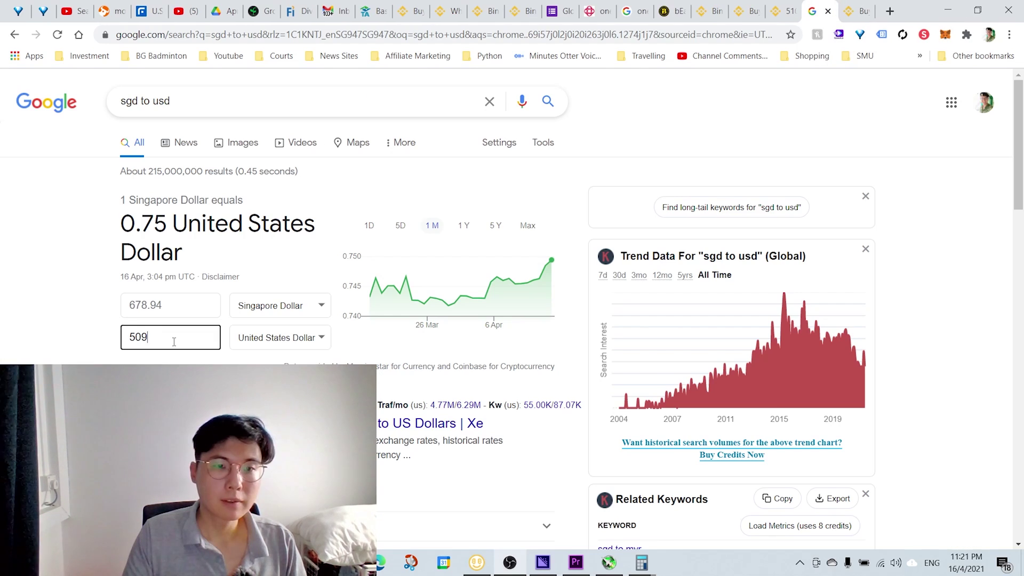
Check the 678.94 SGD conversion, then return to the completed S$20 BNB order.
left_click(80, 334)
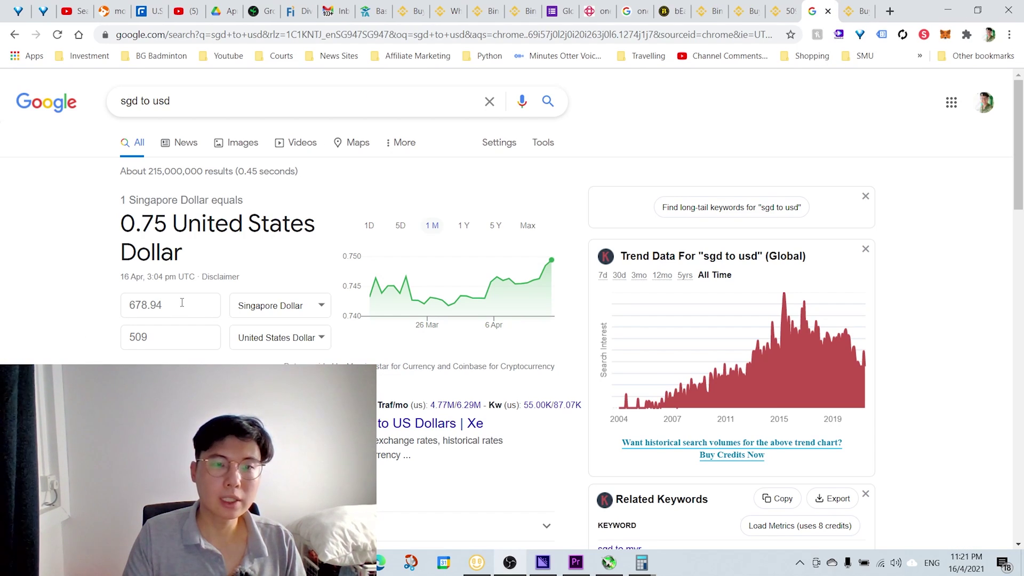
left_click_drag(181, 303, 104, 310)
left_click(149, 306)
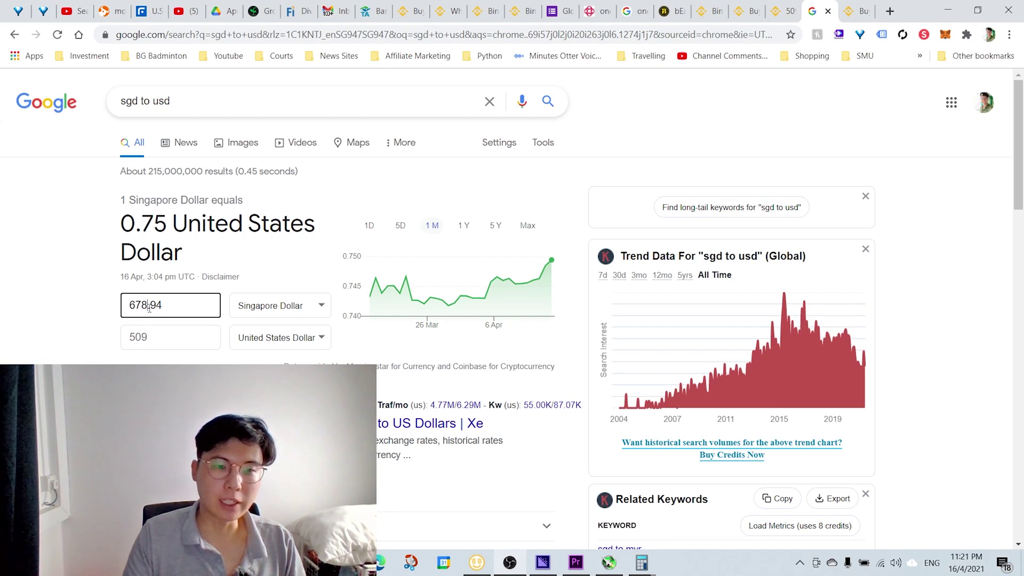
left_click(780, 5)
left_click(745, 11)
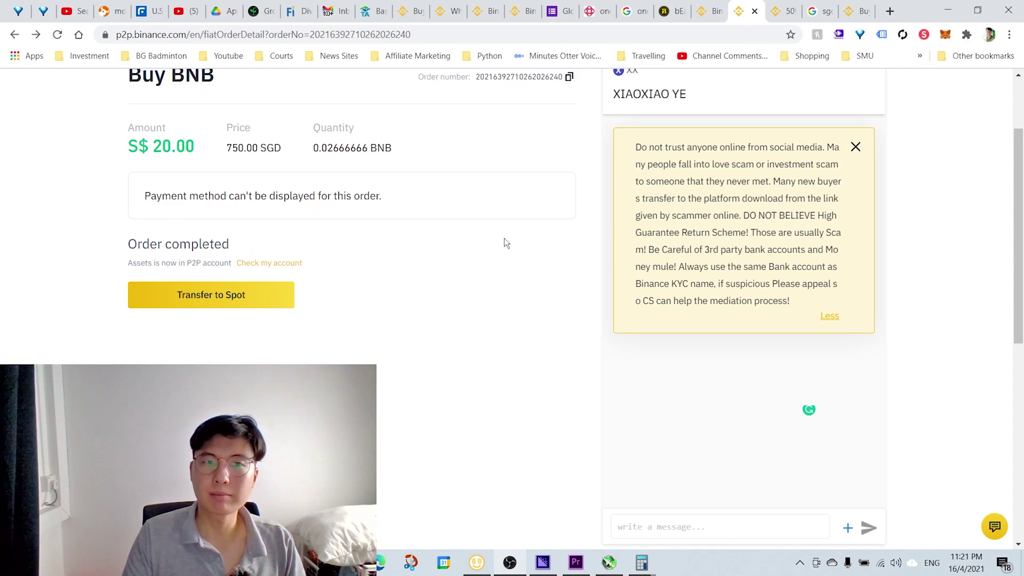
Scroll back to the top of the completed BNB order page.
scroll(491, 254, "up", 1)
scroll(491, 254, "up", 1)
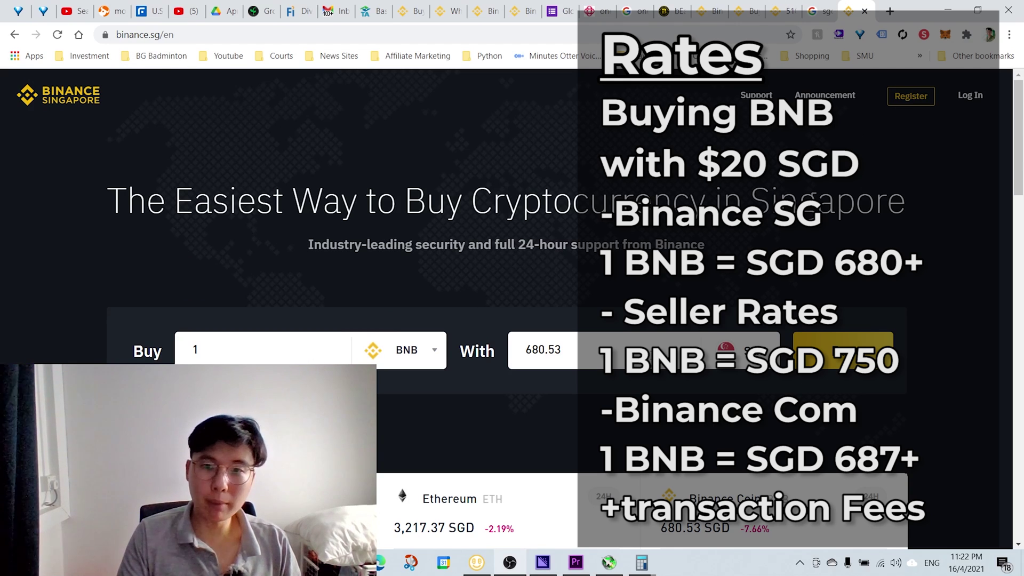
Convert the 515 USD BNB price to SGD in Google's converter, giving 686.94 SGD.
left_click(740, 8)
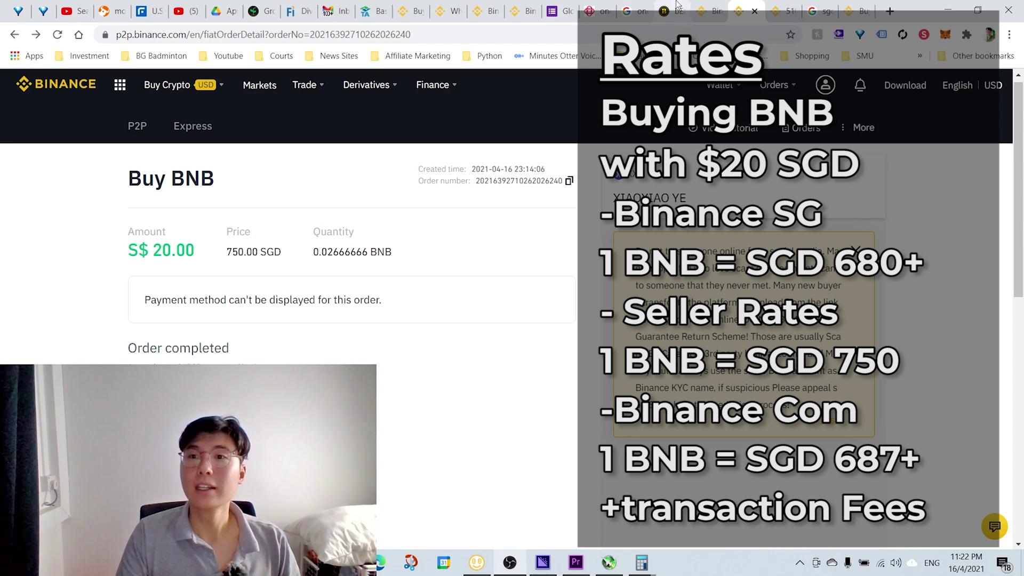
left_click(778, 9)
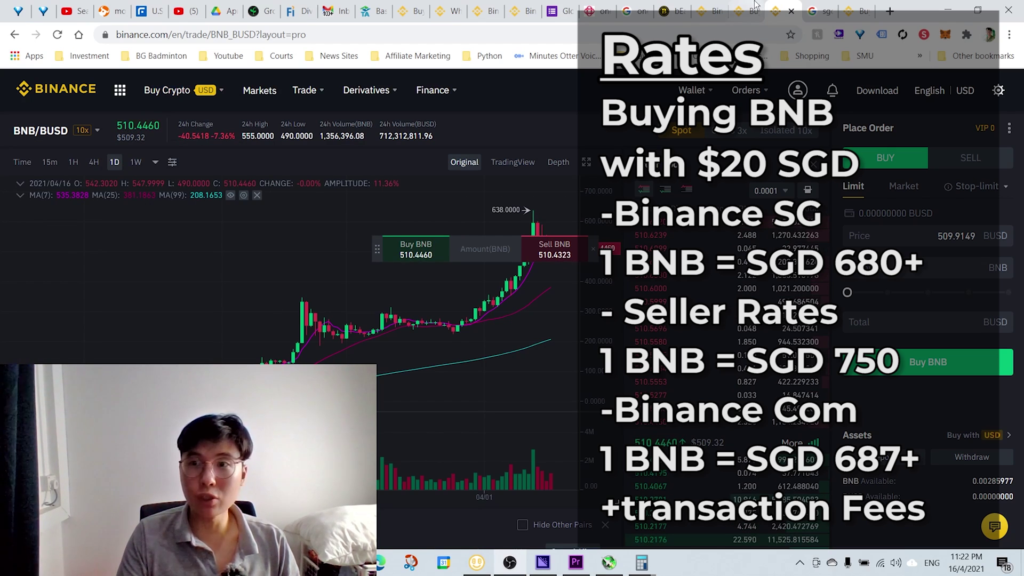
left_click(809, 7)
double_click(158, 343)
type("515")
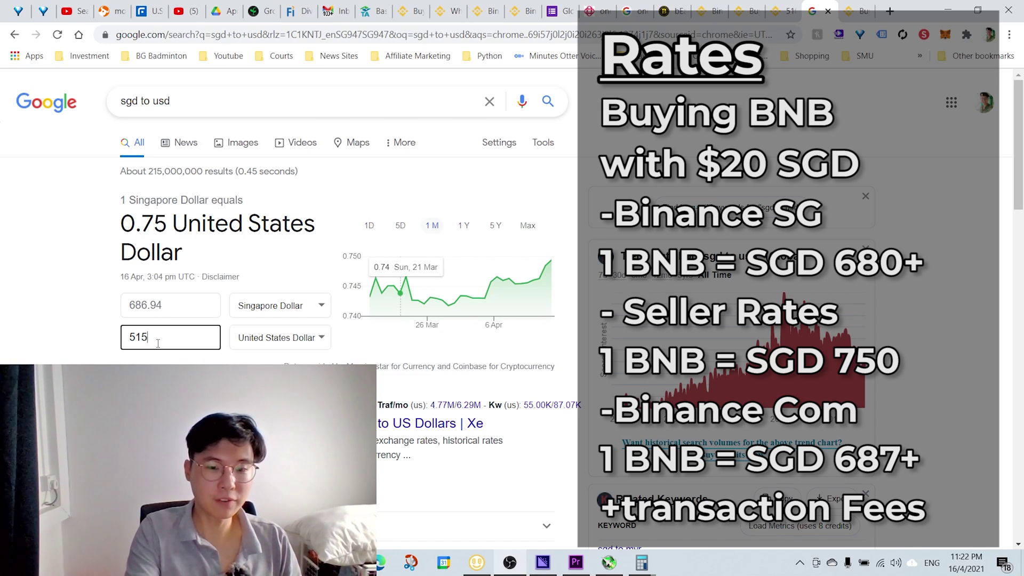
left_click(73, 319)
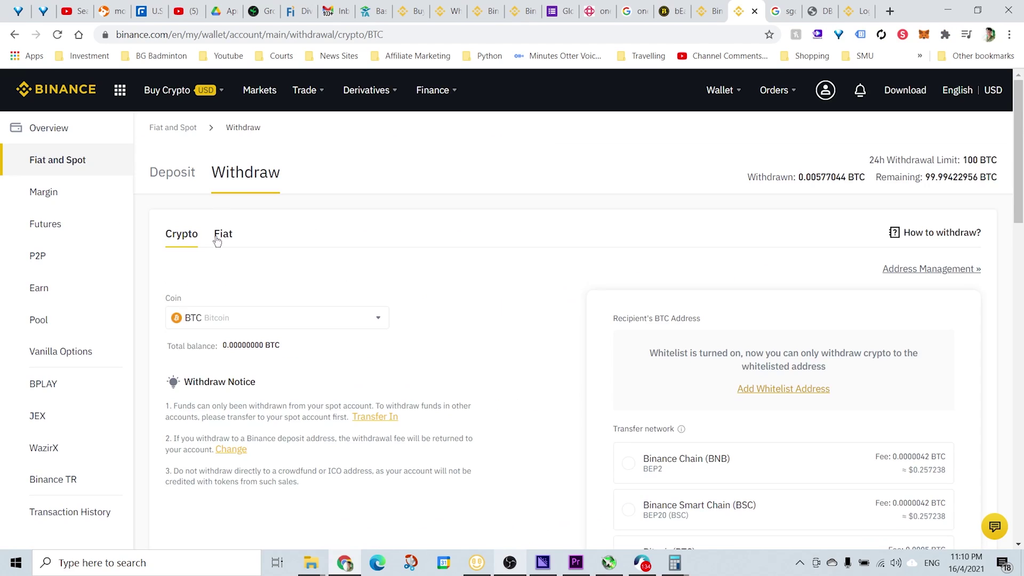
Switch to the fiat USD withdrawal page and scroll through its withdrawal options.
left_click(219, 235)
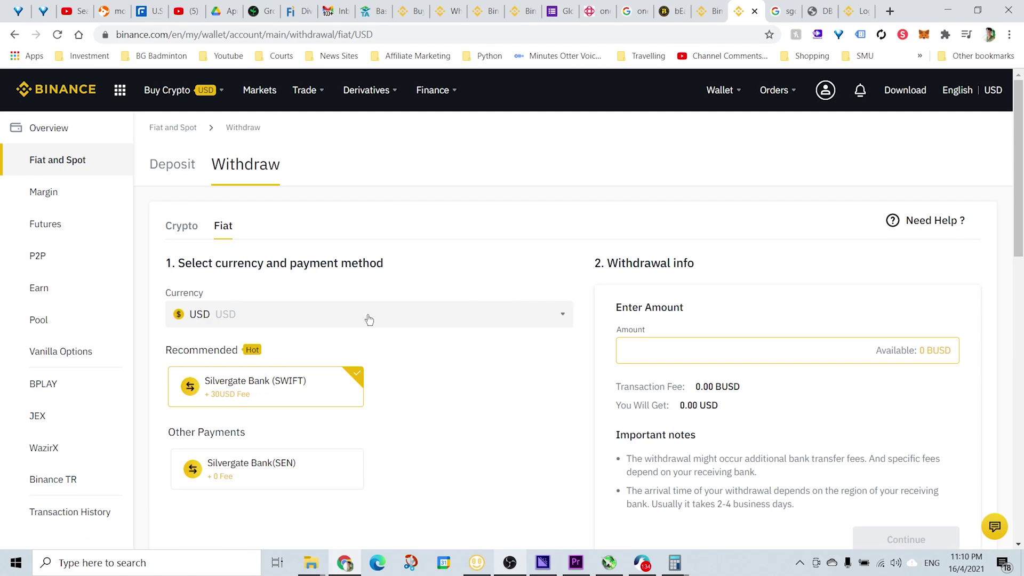
scroll(366, 318, "down", 2)
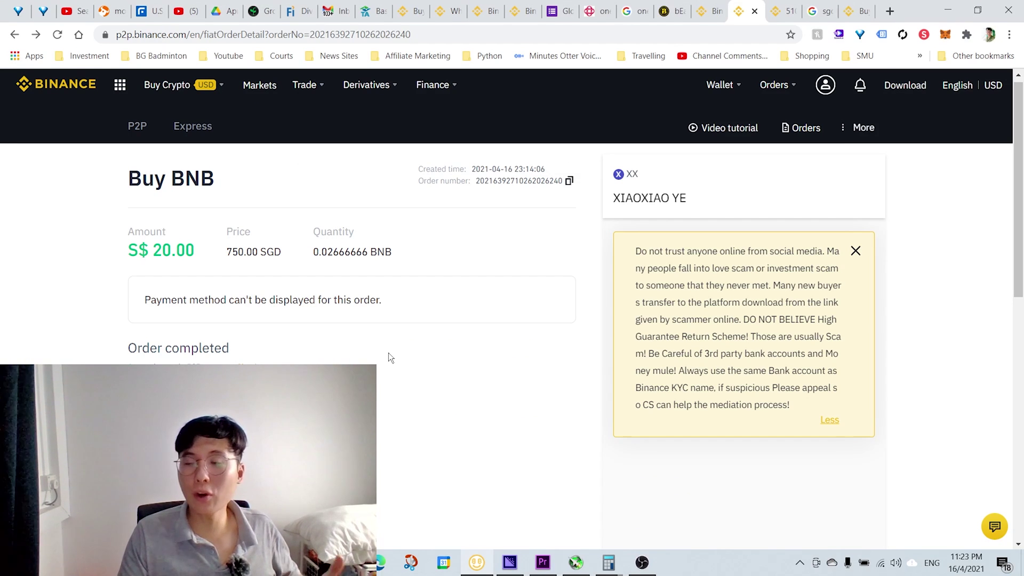
Open the P2P wallet and reveal its balances, showing 0.02666666 BNB available.
mouse_move(723, 86)
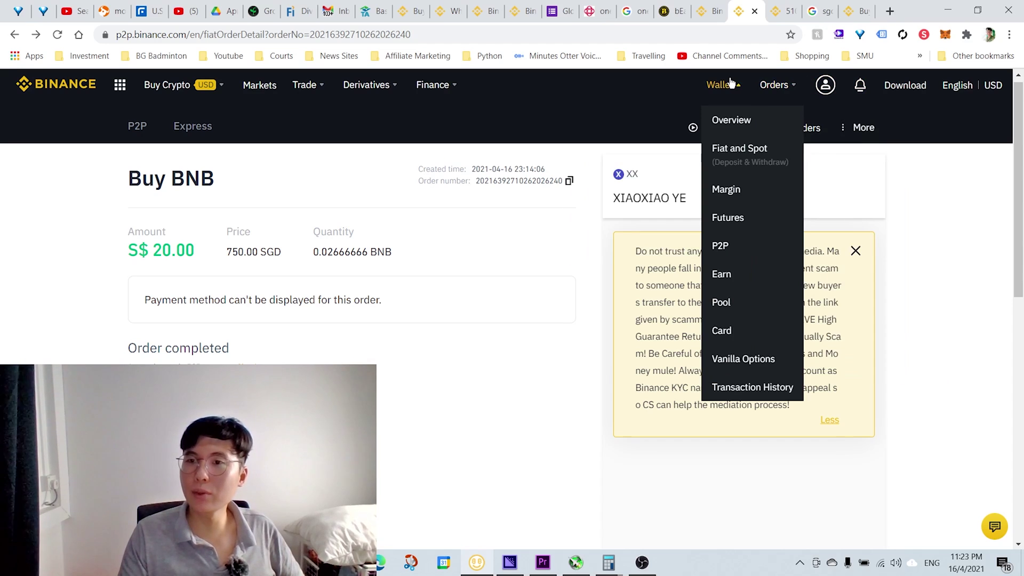
left_click(735, 168)
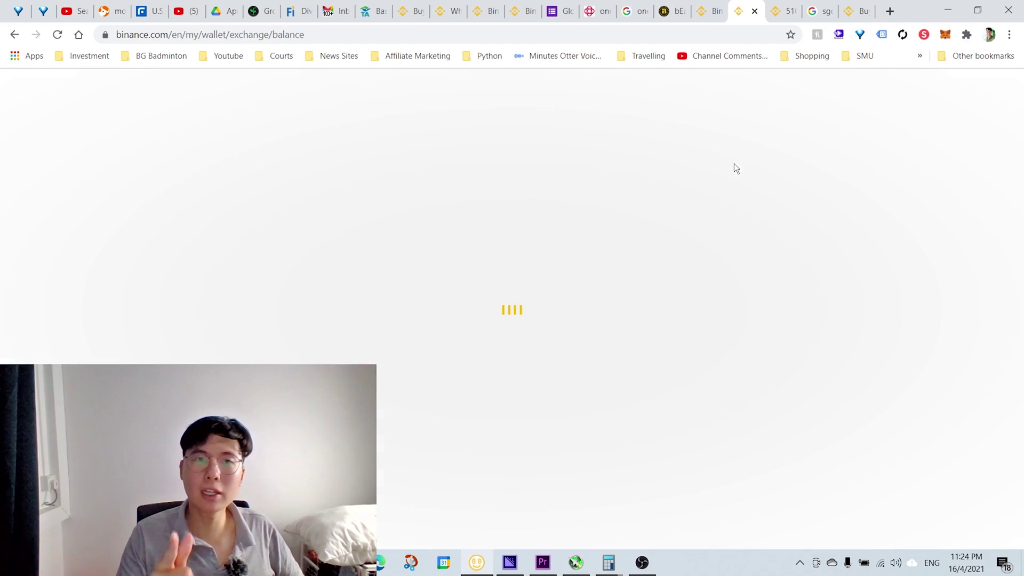
mouse_move(738, 87)
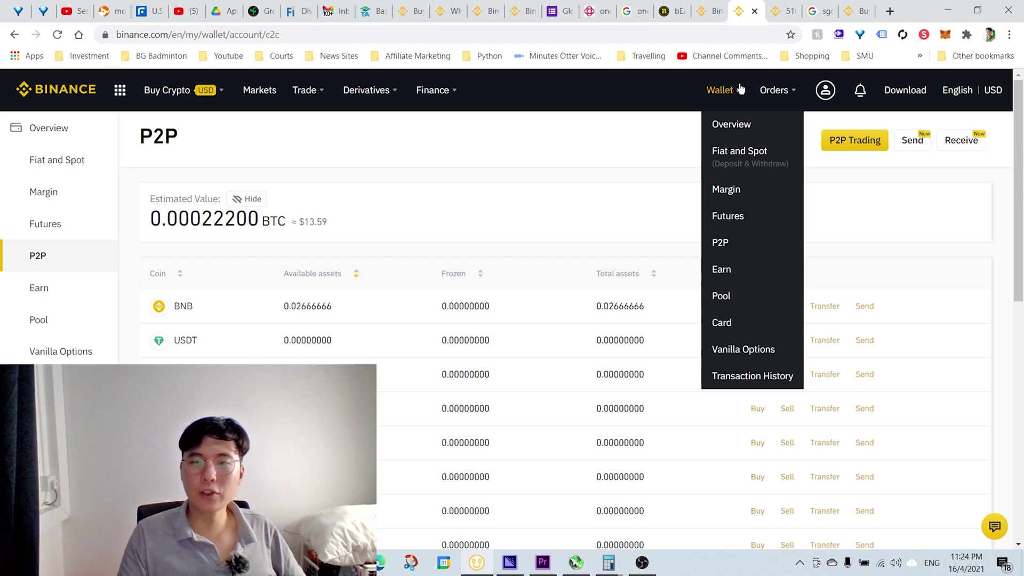
left_click(735, 243)
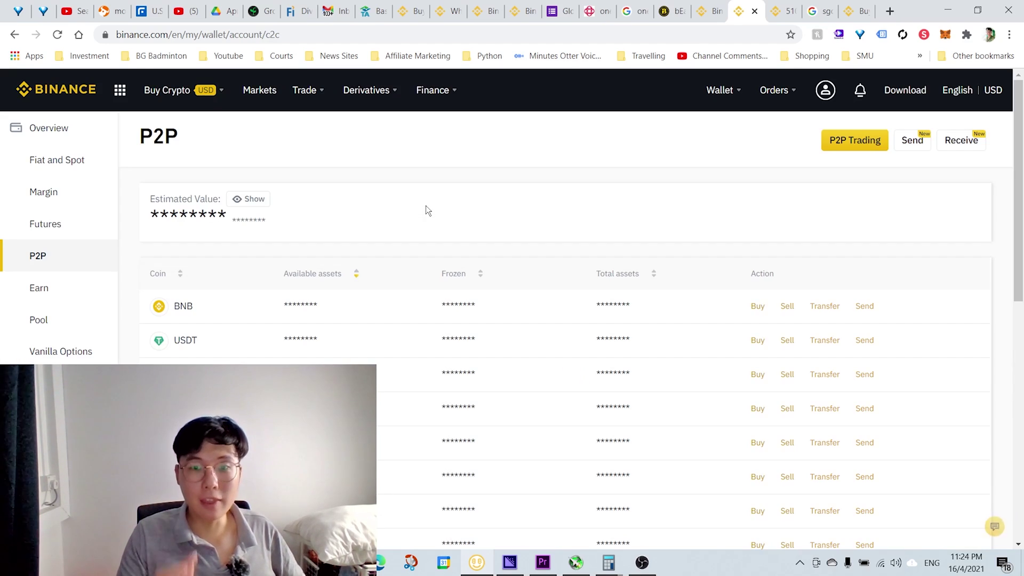
left_click(258, 200)
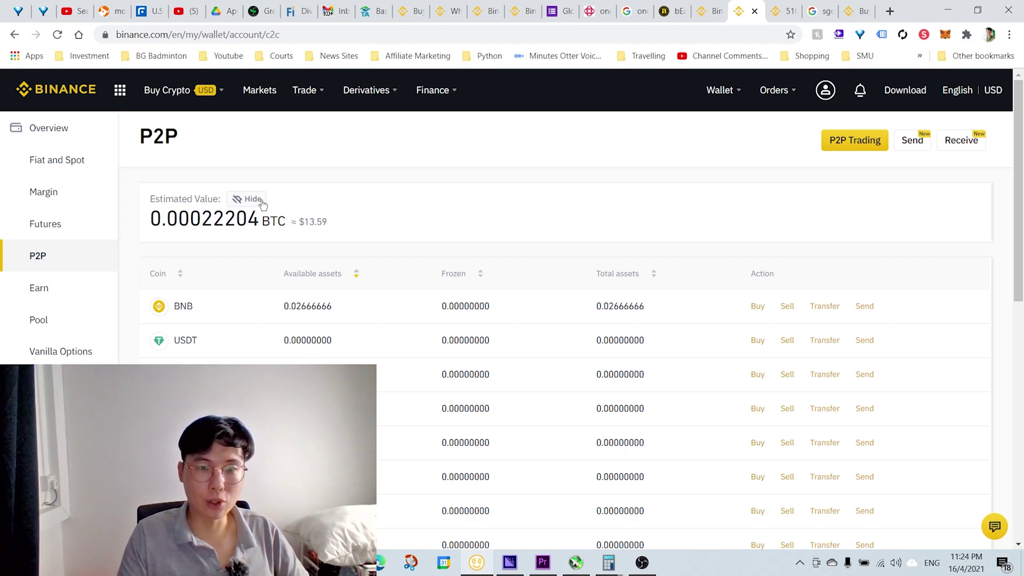
left_click_drag(341, 309, 284, 306)
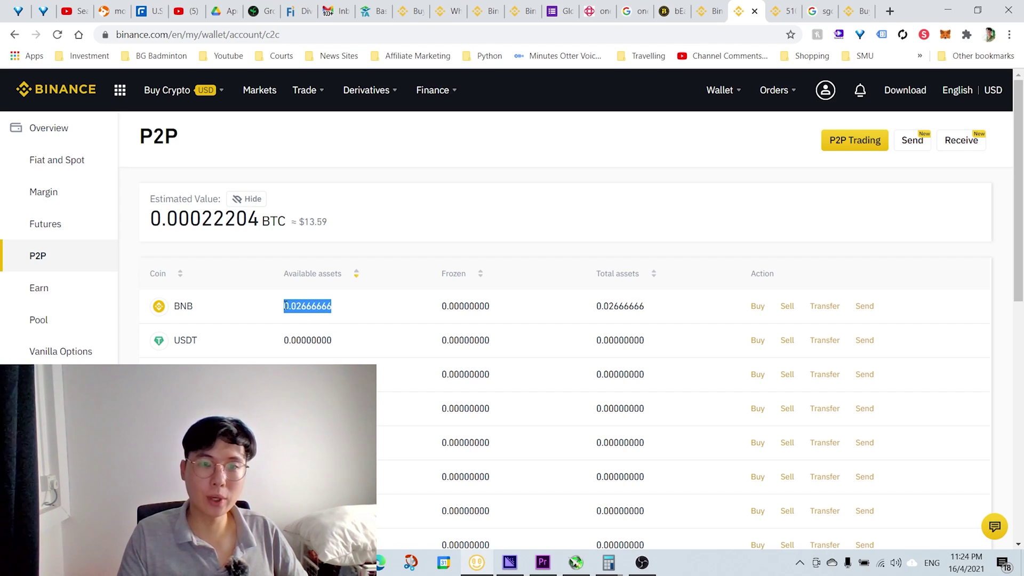
left_click(286, 306)
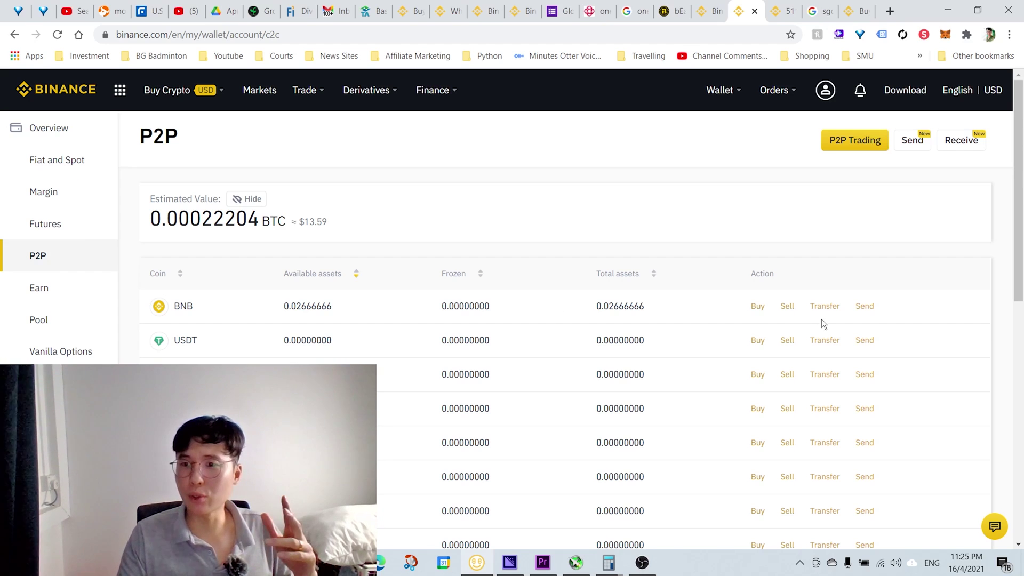
Transfer the full 0.02666666 BNB from the P2P wallet to the Spot wallet.
left_click(835, 310)
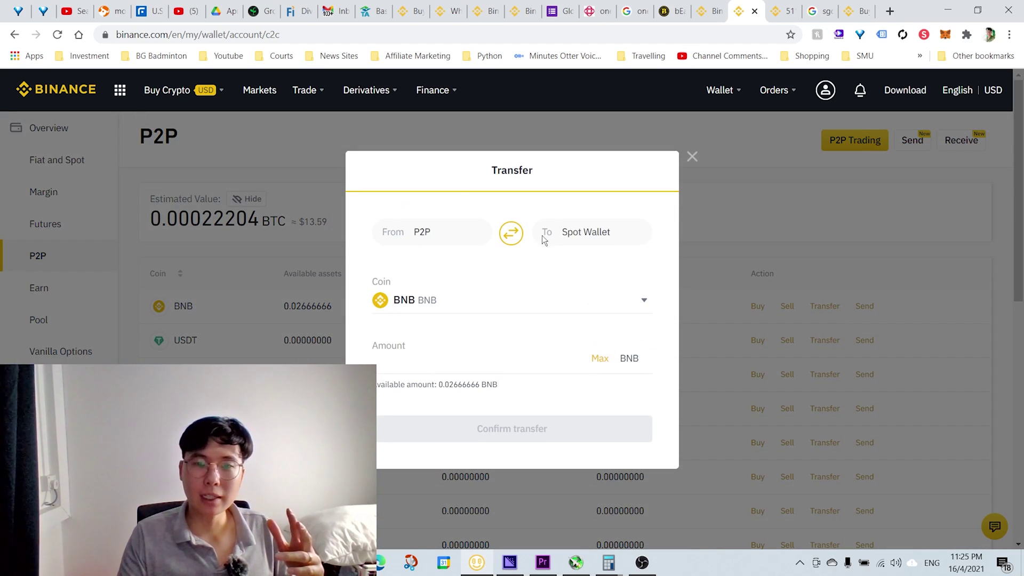
left_click(600, 363)
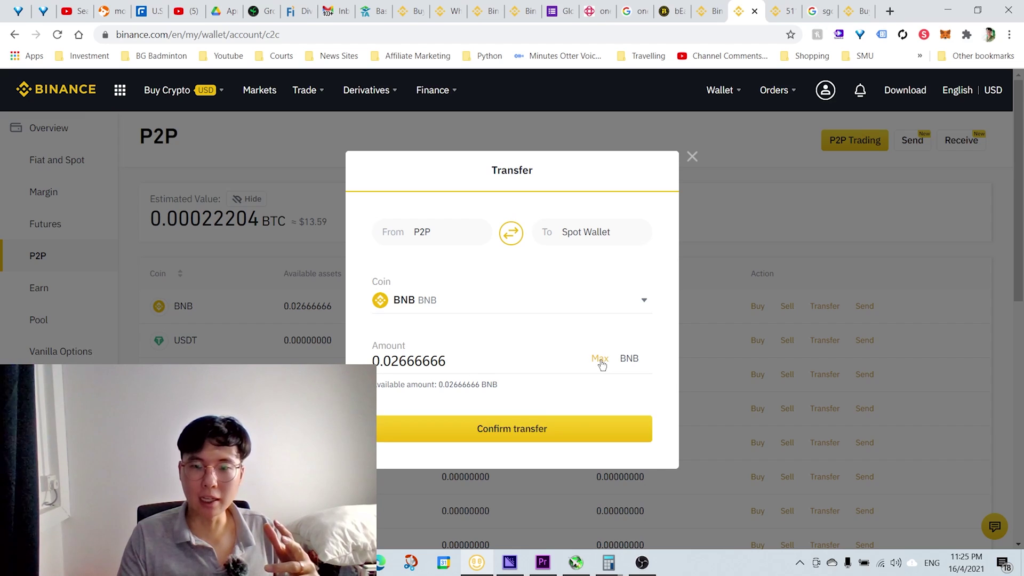
left_click(555, 433)
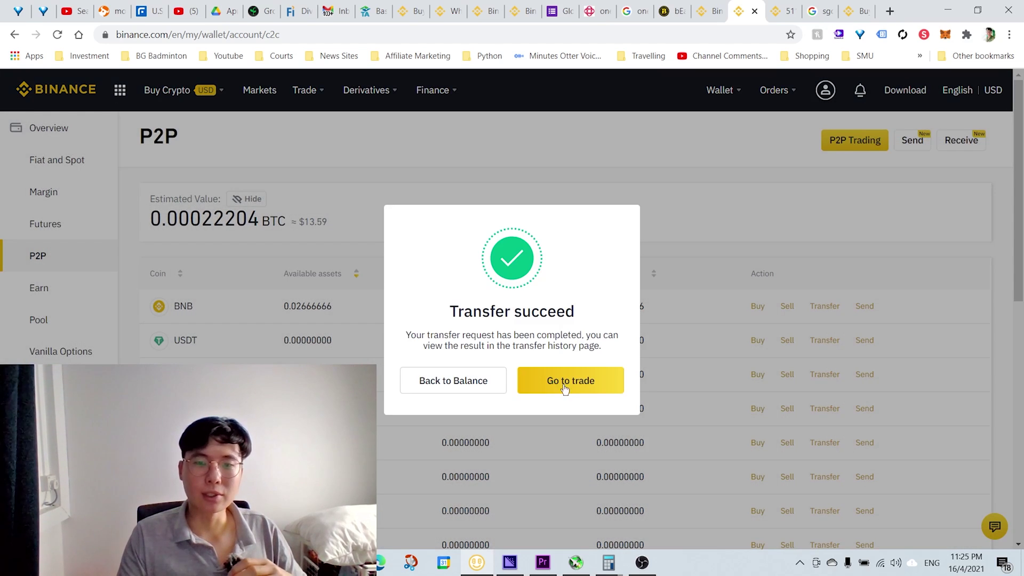
left_click(479, 382)
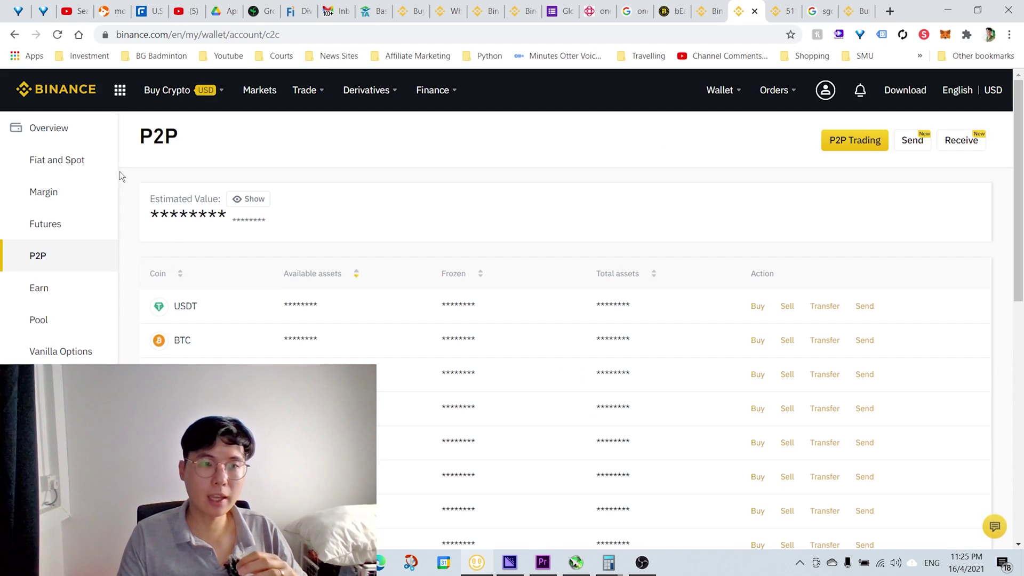
Confirm the P2P balances are now zero and go to the Fiat and Spot wallet.
left_click(249, 199)
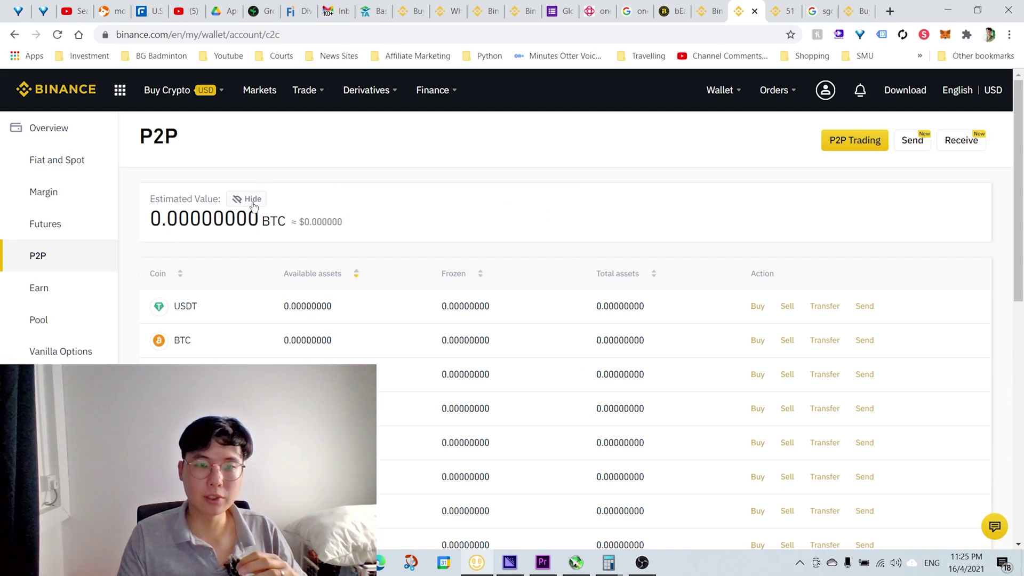
left_click(73, 160)
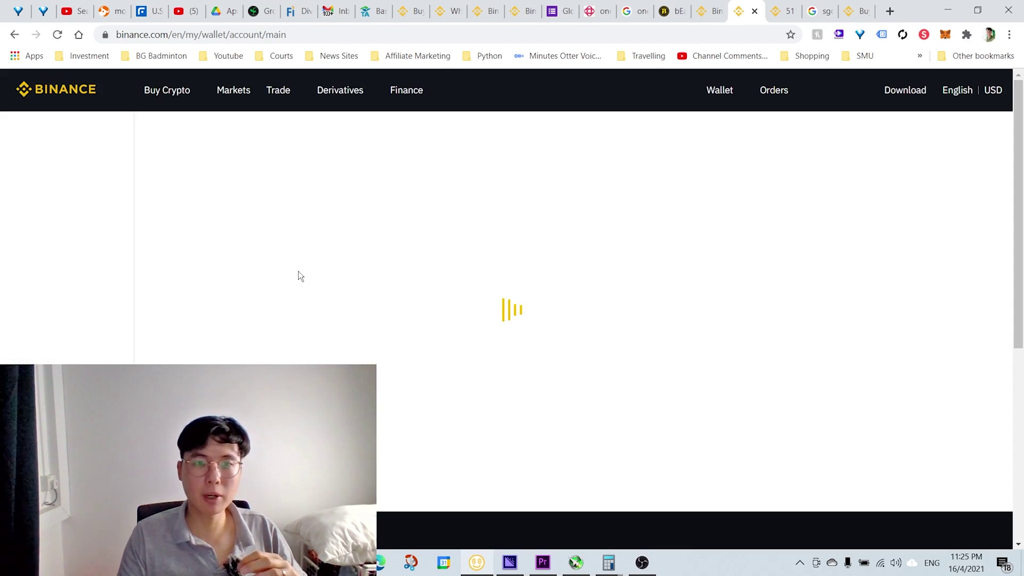
scroll(380, 357, "down", 2)
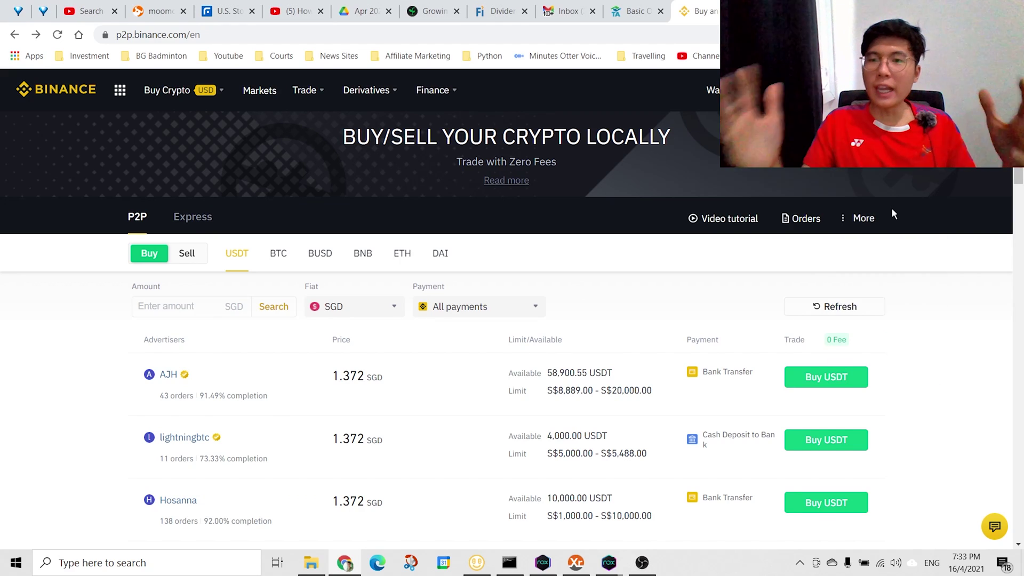
Start a new P2P ad to buy ETH with SGD and lower the fixed price two steps.
mouse_move(861, 219)
left_click(877, 286)
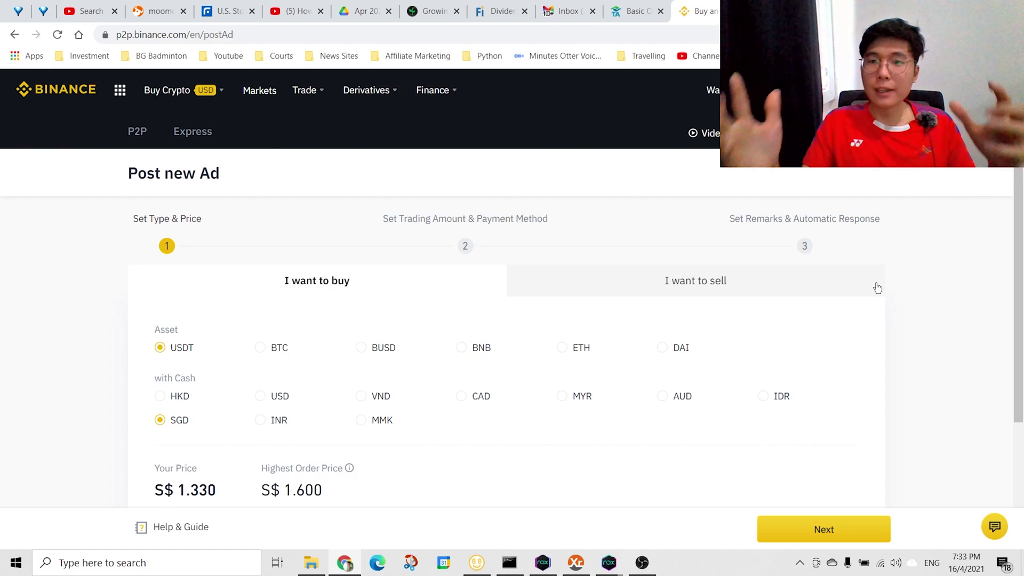
scroll(928, 397, "down", 1)
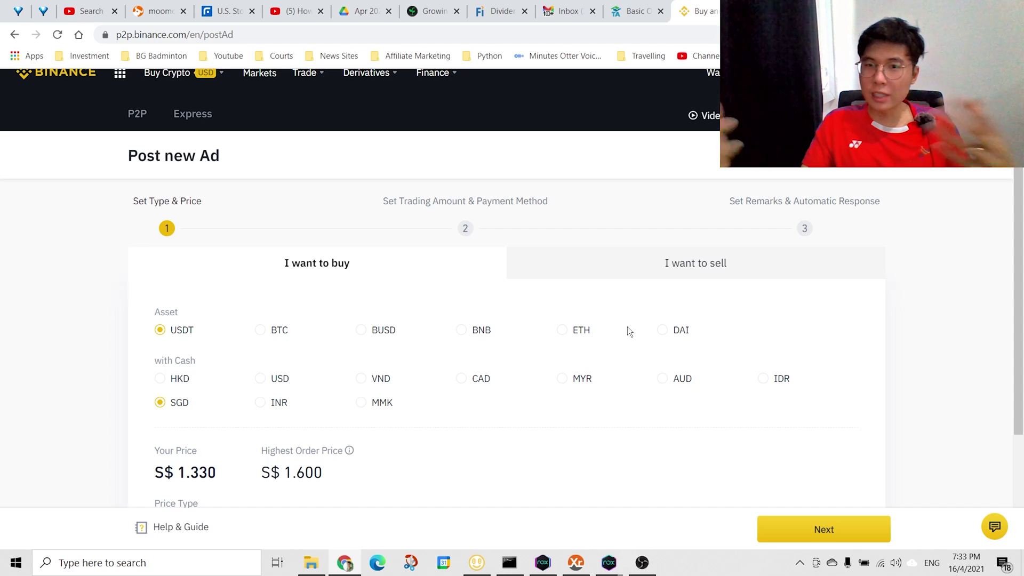
left_click(562, 330)
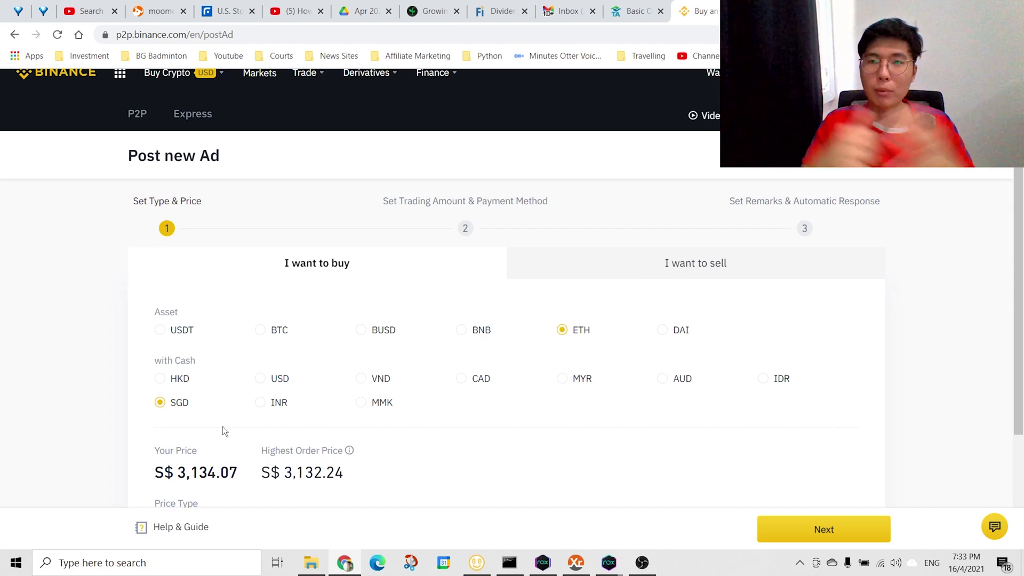
scroll(337, 401, "down", 1)
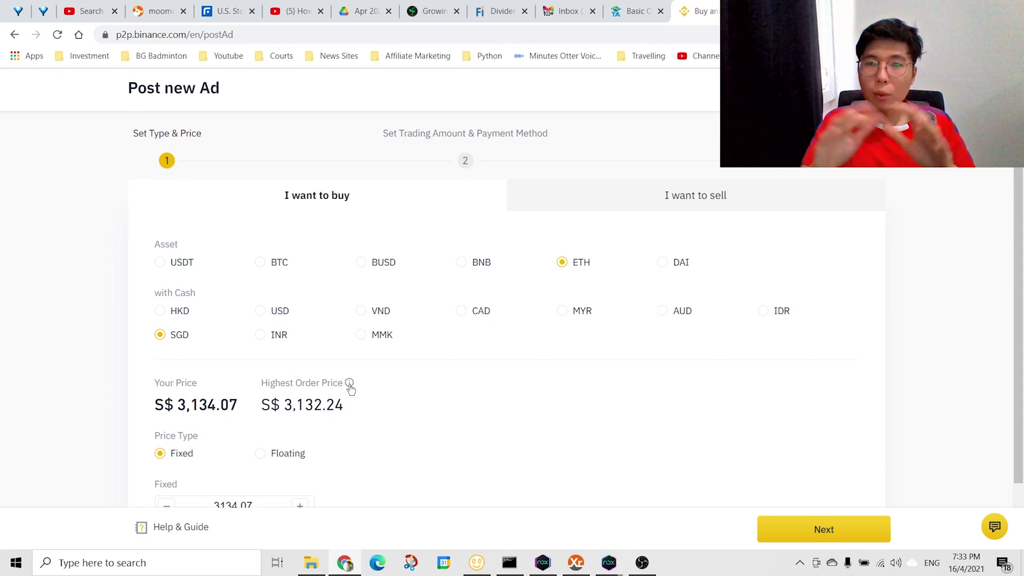
scroll(383, 394, "down", 2)
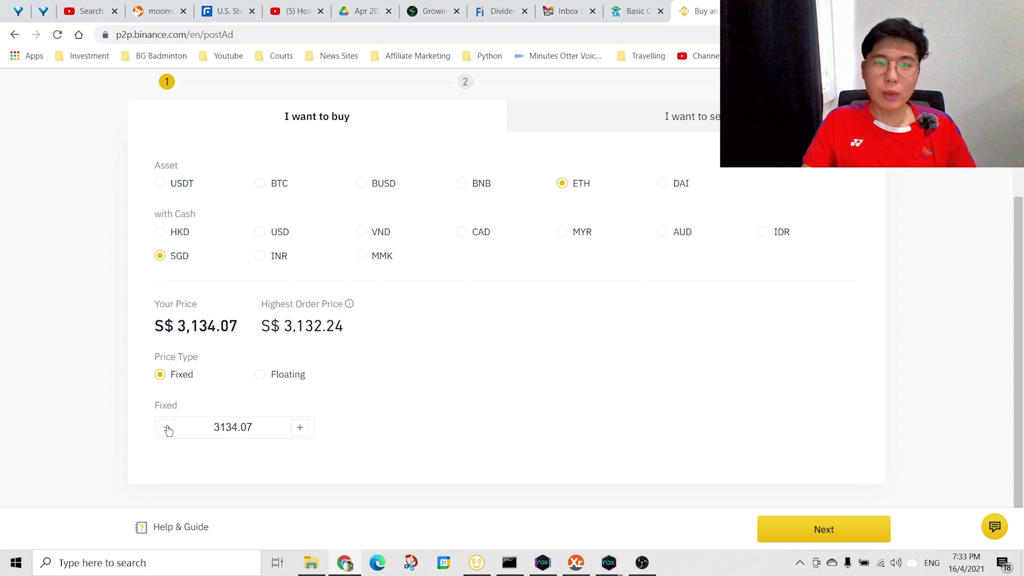
left_click(167, 427)
left_click(167, 427)
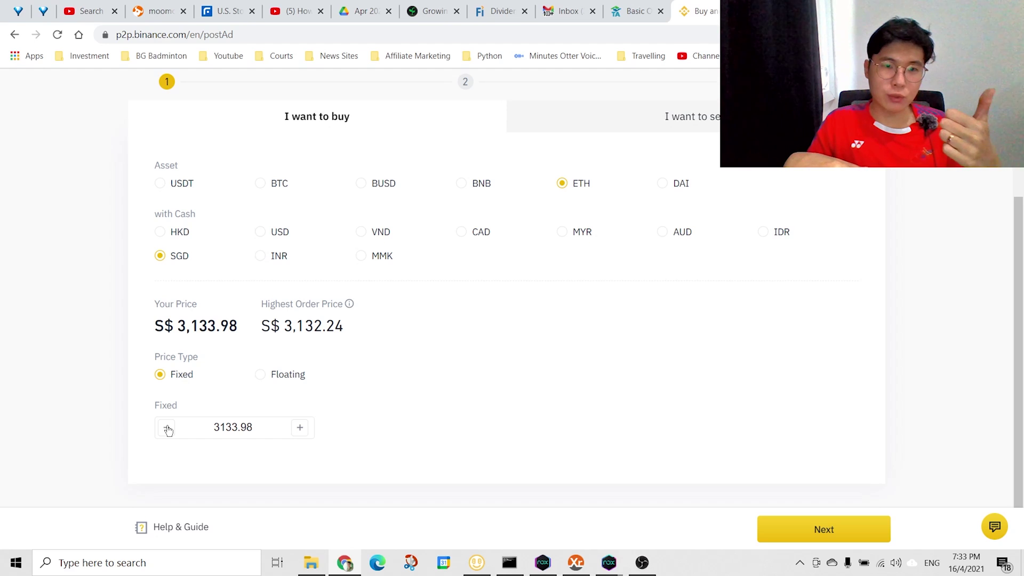
Read the Highest Order Price explanation and toggle the ad between floating and fixed pricing.
left_click(349, 304)
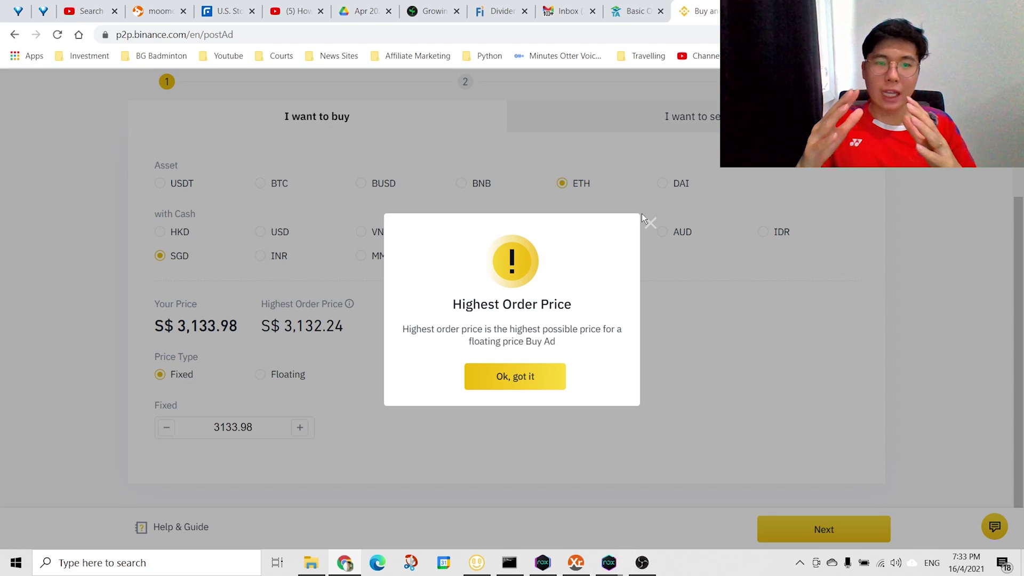
left_click(650, 224)
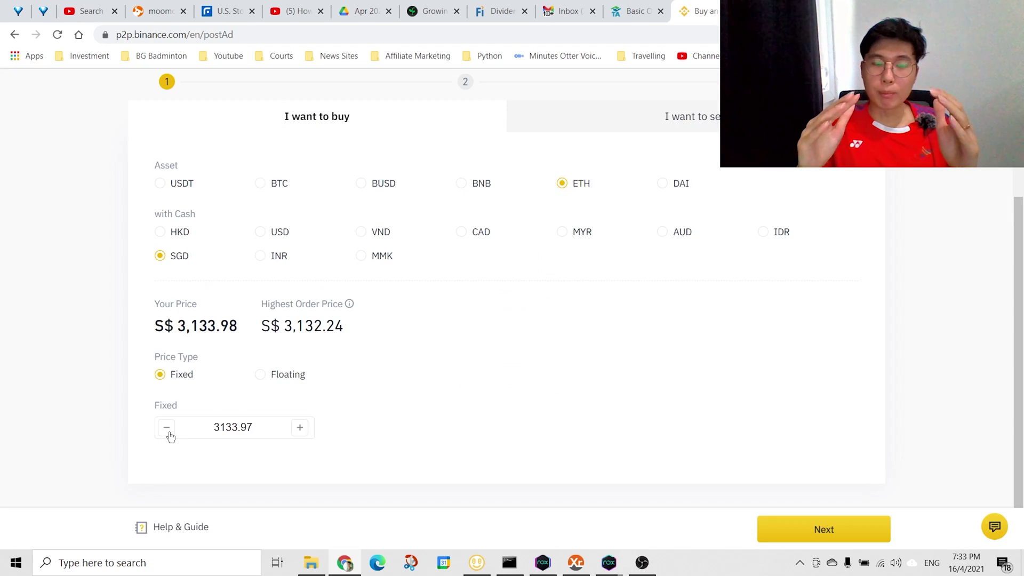
left_click(260, 375)
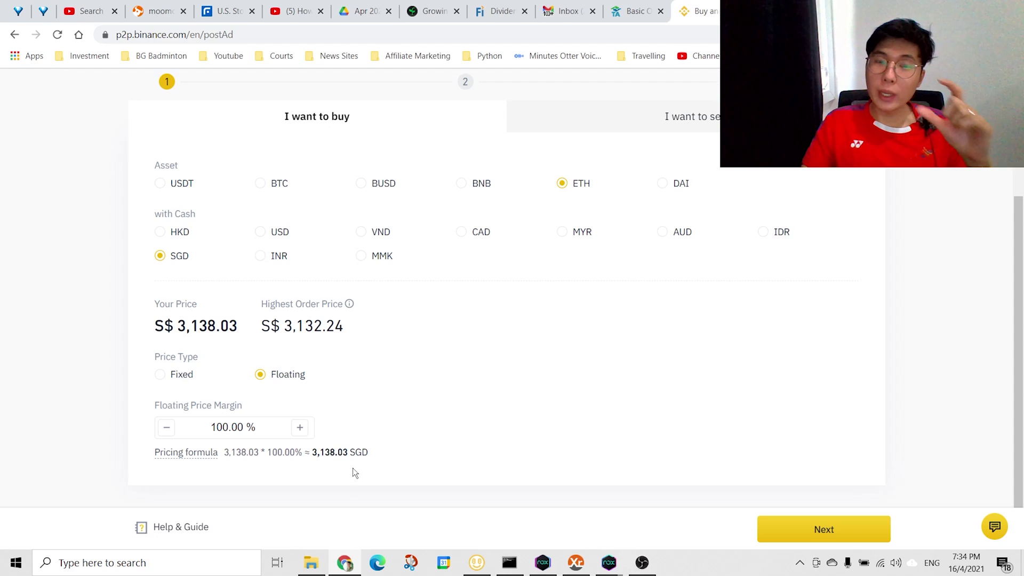
mouse_move(209, 457)
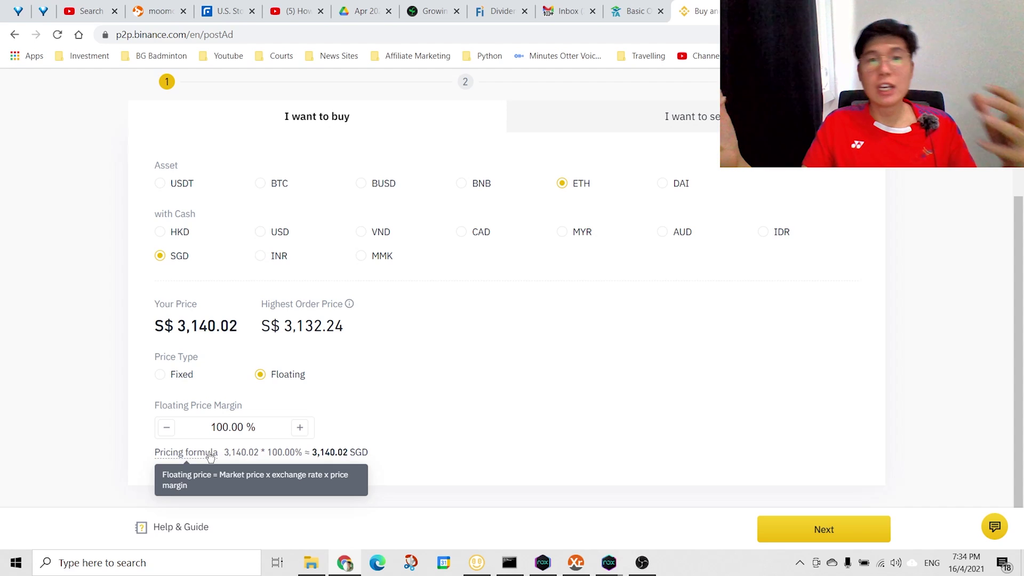
left_click(160, 376)
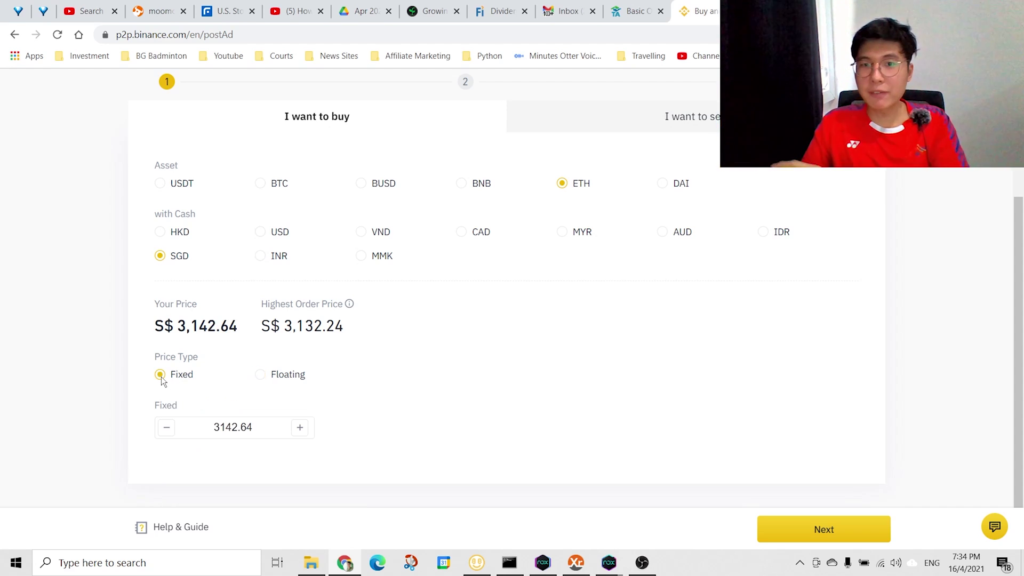
left_click(260, 375)
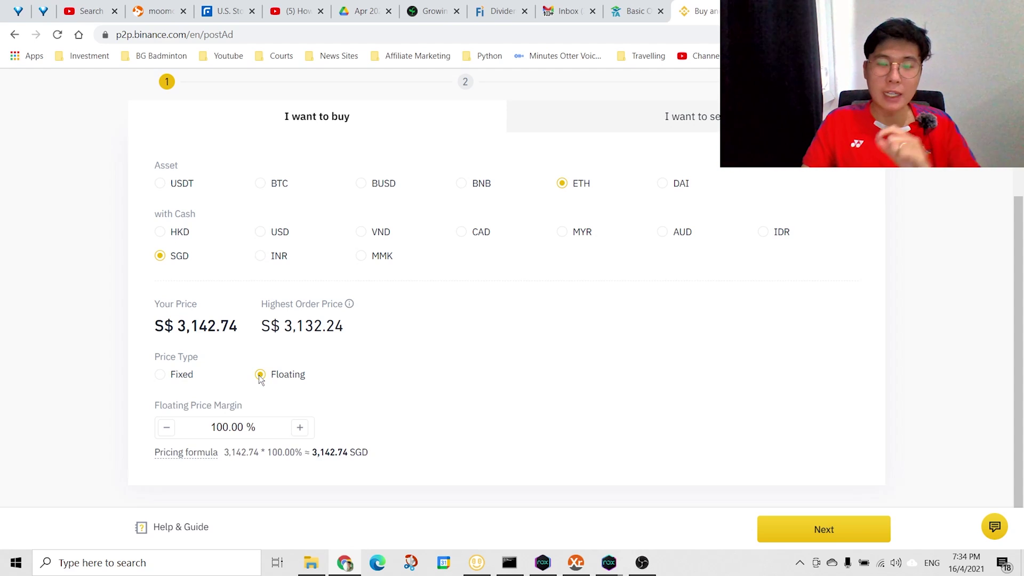
left_click(161, 375)
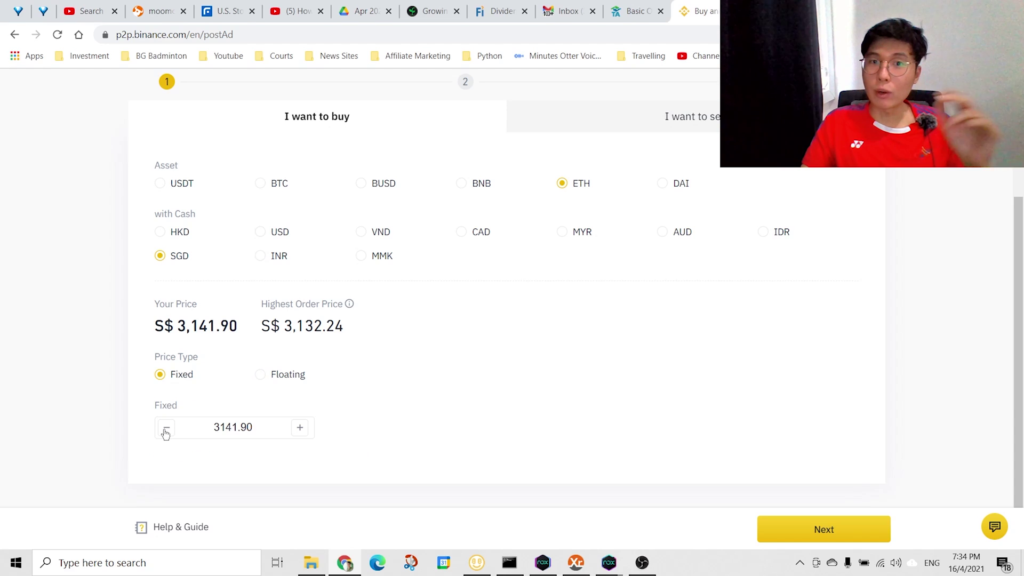
Proceed with the ETH ad and read the notice about unmet merchant posting requirements.
left_click(809, 521)
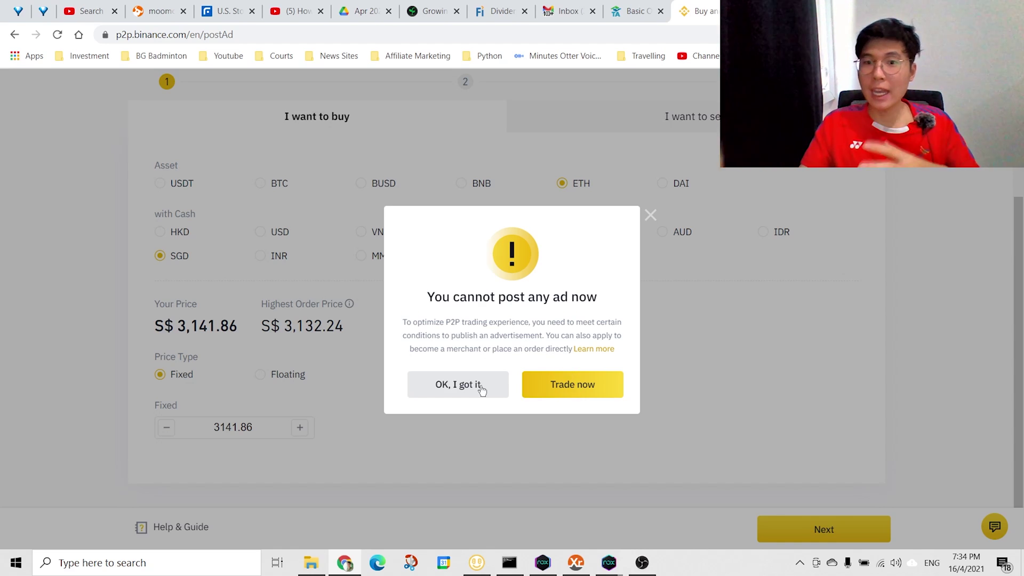
left_click_drag(497, 322, 572, 347)
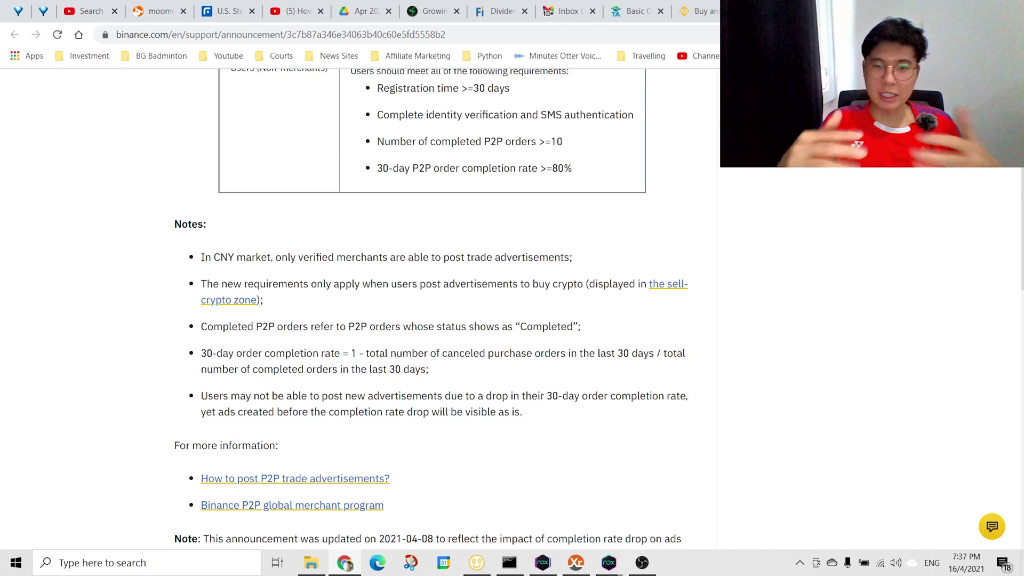
left_click_drag(371, 298, 368, 347)
Read through the merchant program page, highlighting the VIP volume and support benefits.
left_click(366, 342)
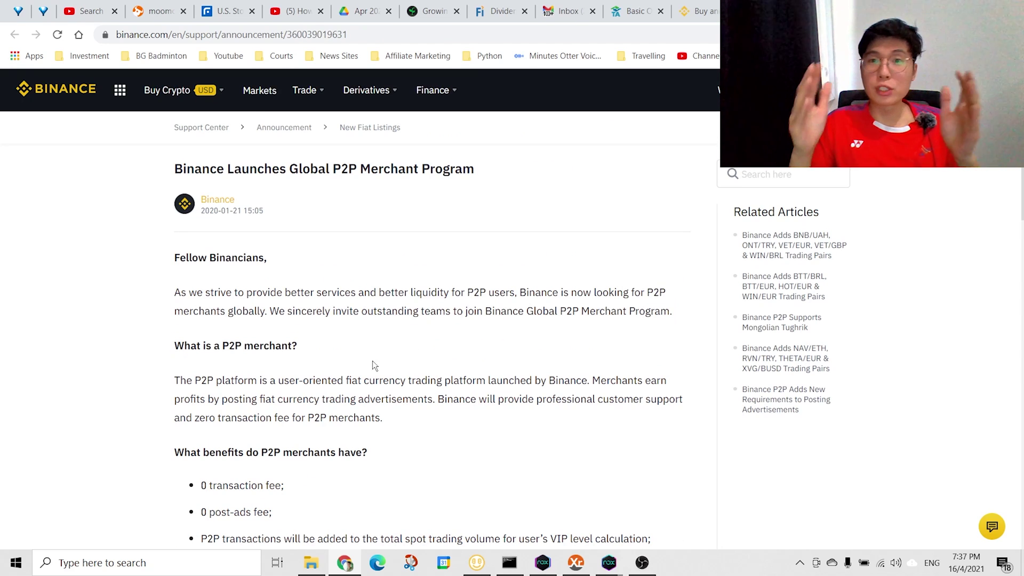
scroll(382, 376, "down", 2)
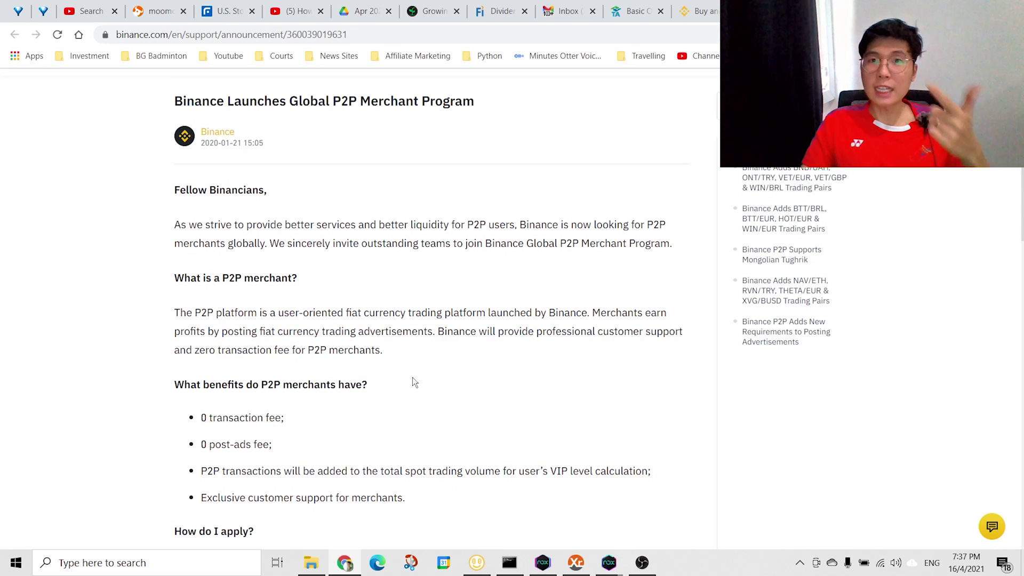
scroll(411, 383, "down", 2)
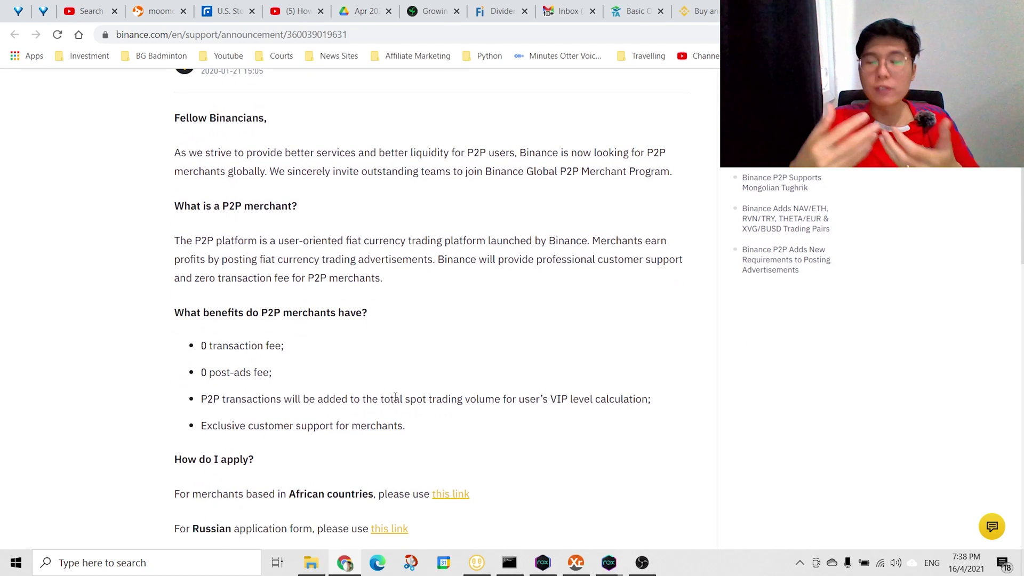
left_click_drag(395, 396, 482, 435)
scroll(478, 436, "down", 6)
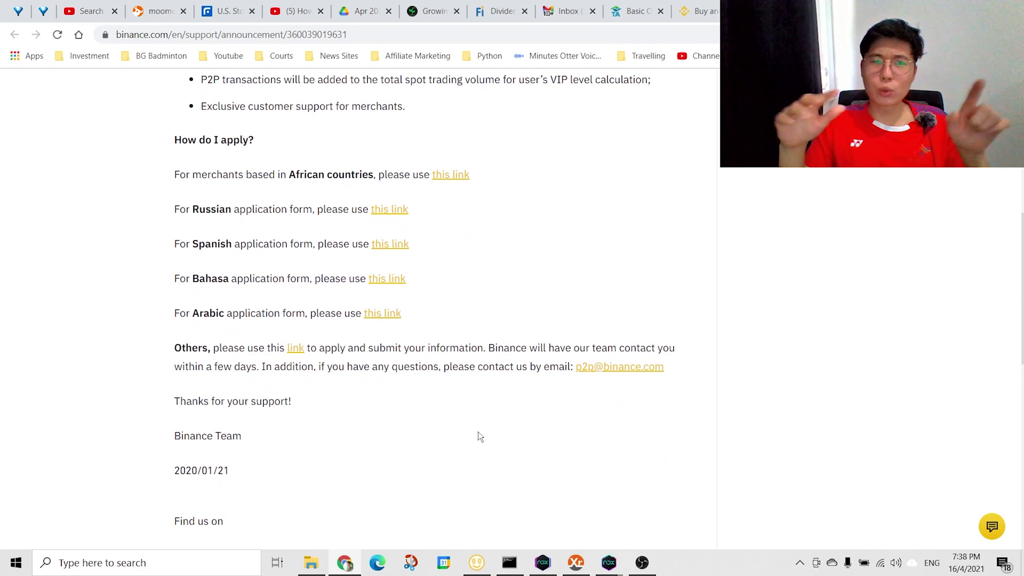
scroll(478, 436, "down", 4)
scroll(478, 434, "up", 9)
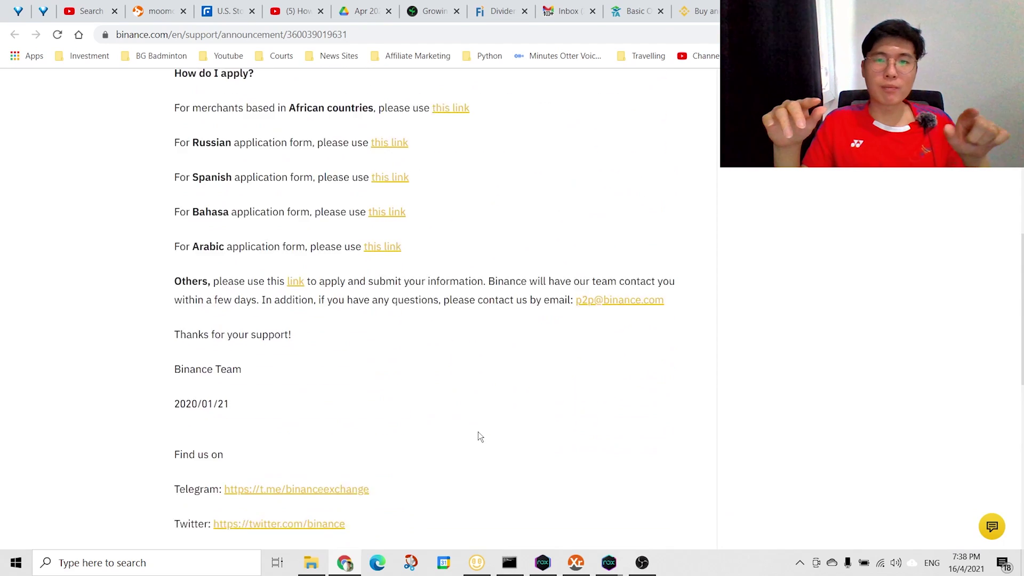
scroll(476, 438, "up", 3)
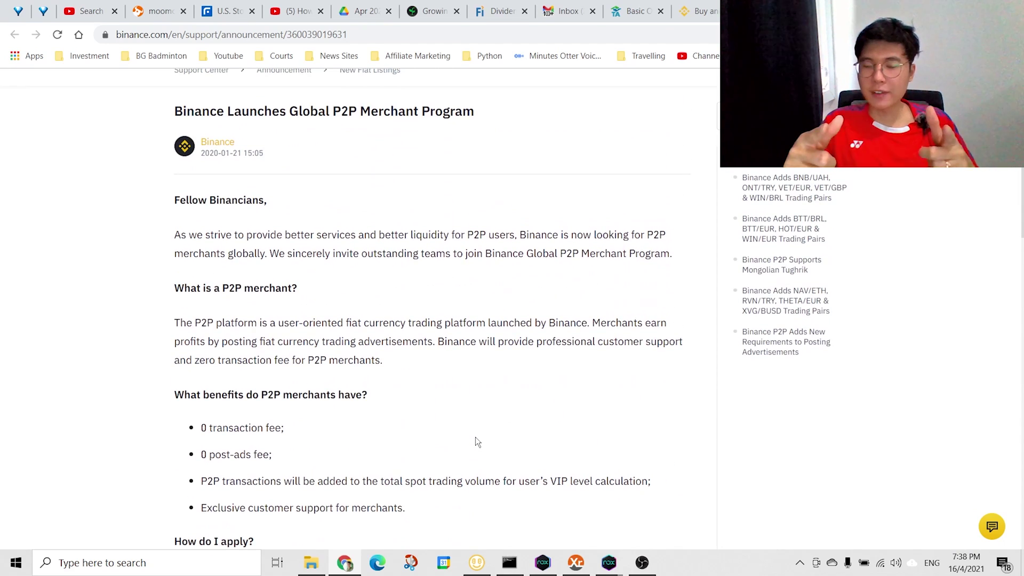
scroll(476, 438, "down", 7)
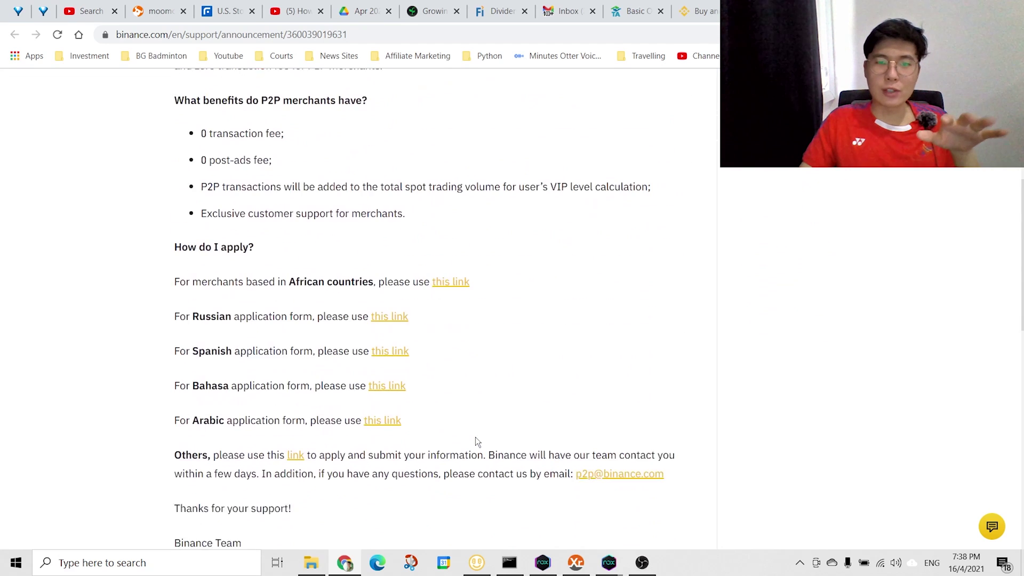
scroll(476, 437, "down", 4)
scroll(476, 438, "up", 3)
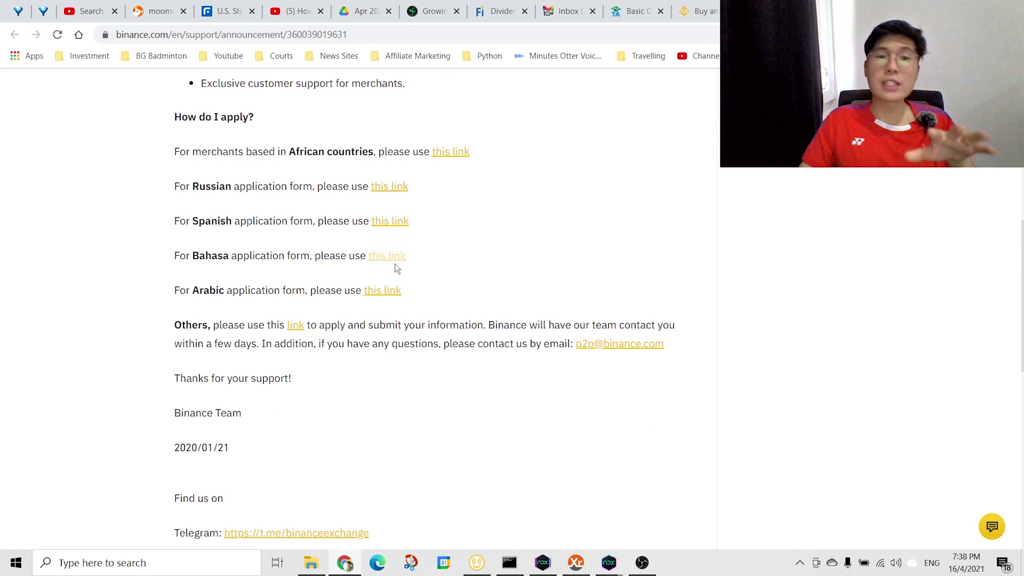
Open the general merchant application Google Form in a new tab and review its required uploads.
right_click(302, 326)
left_click(320, 336)
scroll(321, 335, "down", 6)
scroll(500, 297, "up", 15)
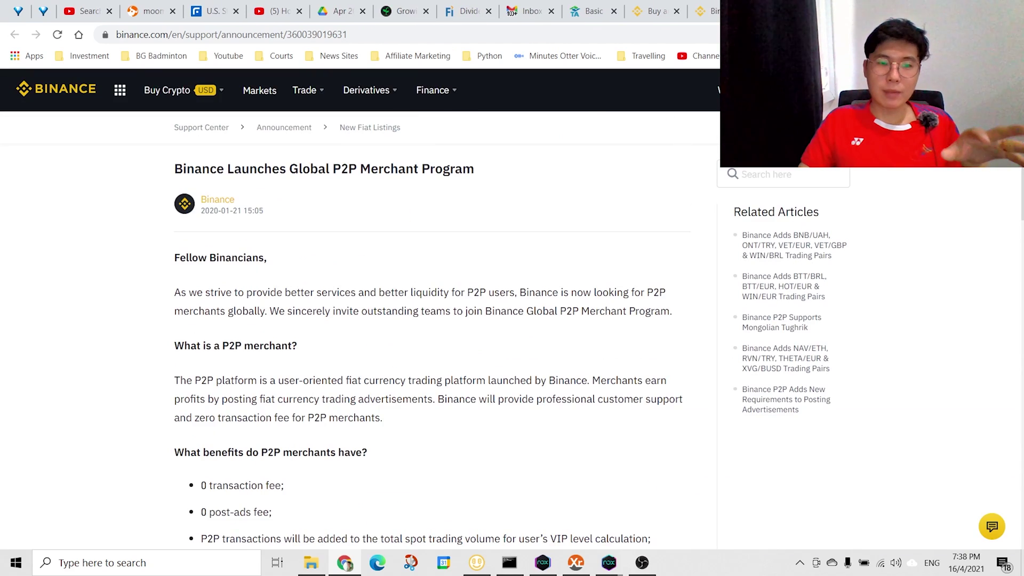
key("ctrl+Tab")
scroll(615, 238, "down", 2)
scroll(615, 238, "down", 20)
scroll(615, 229, "down", 7)
scroll(616, 229, "up", 3)
scroll(616, 229, "down", 3)
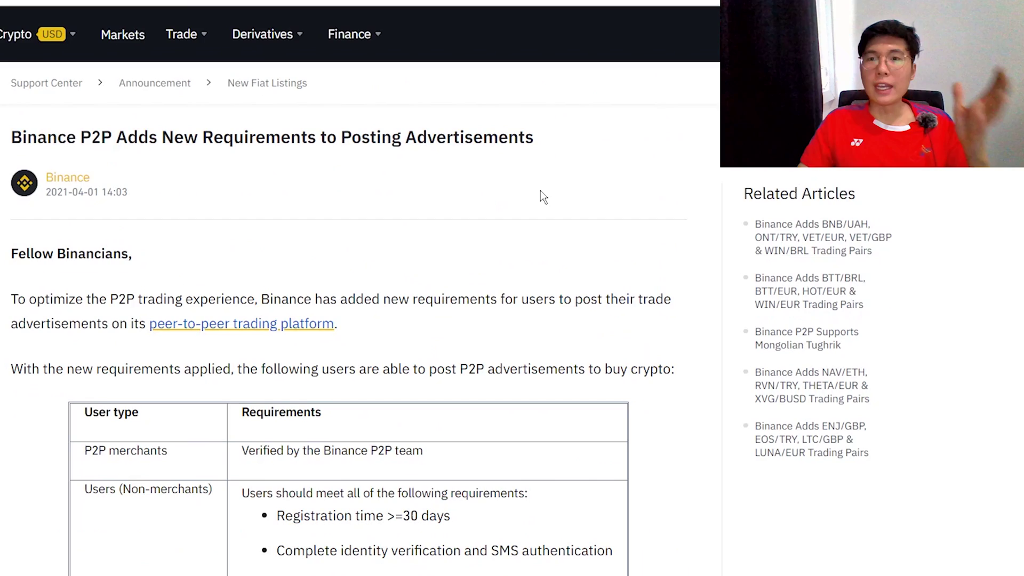
scroll(539, 191, "down", 2)
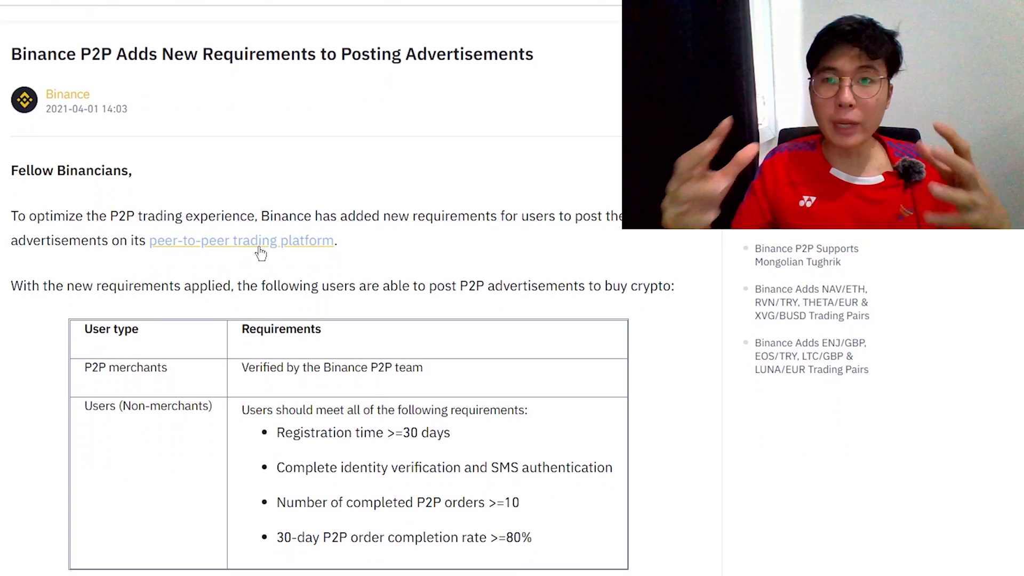
scroll(438, 241, "down", 1)
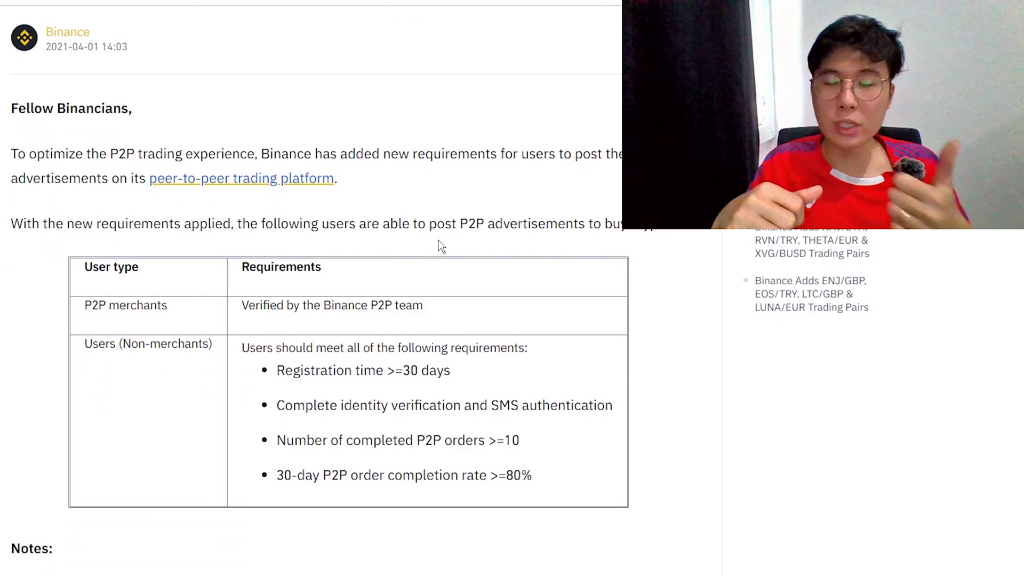
scroll(438, 245, "down", 3)
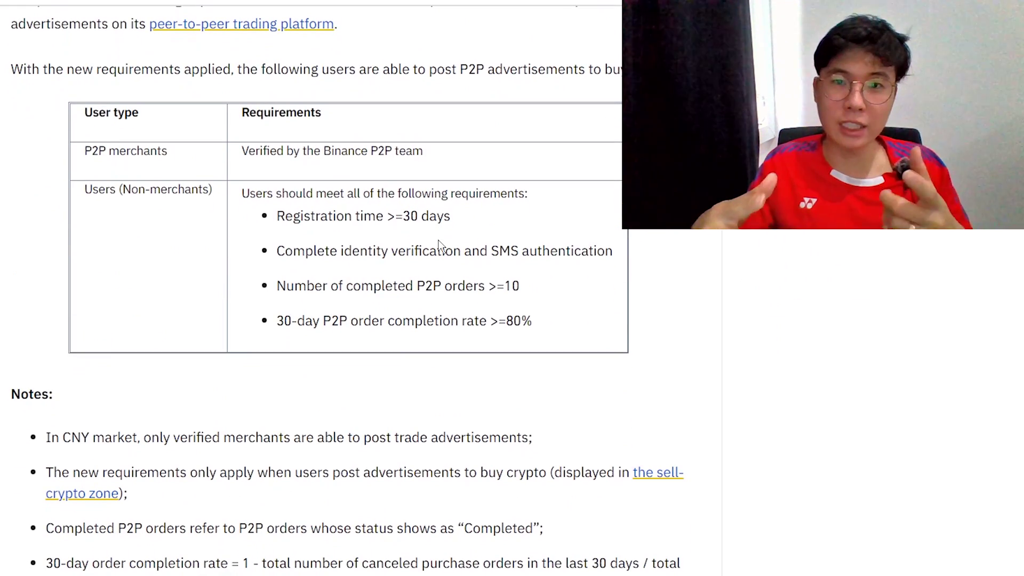
scroll(313, 344, "down", 1)
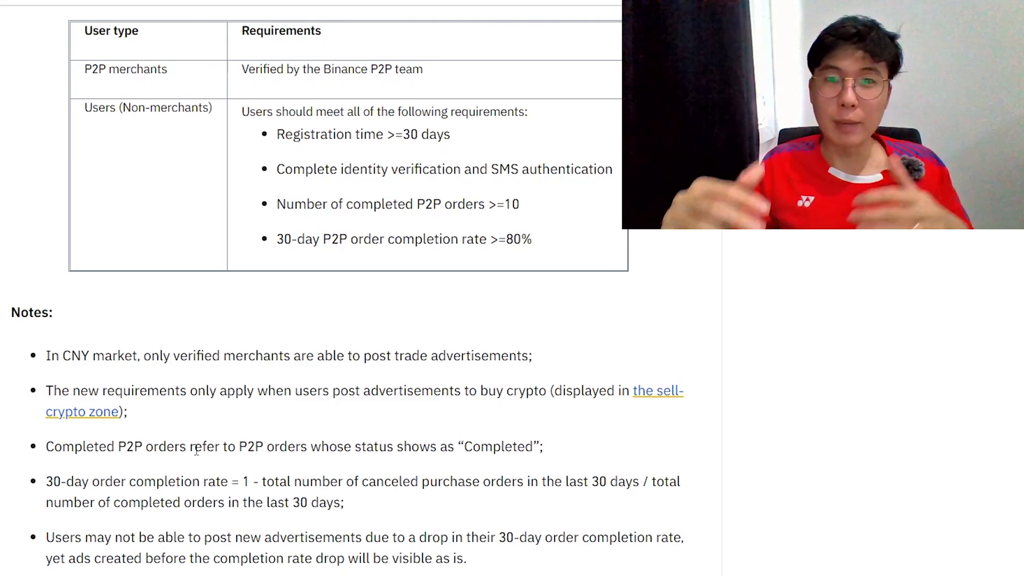
scroll(197, 450, "down", 2)
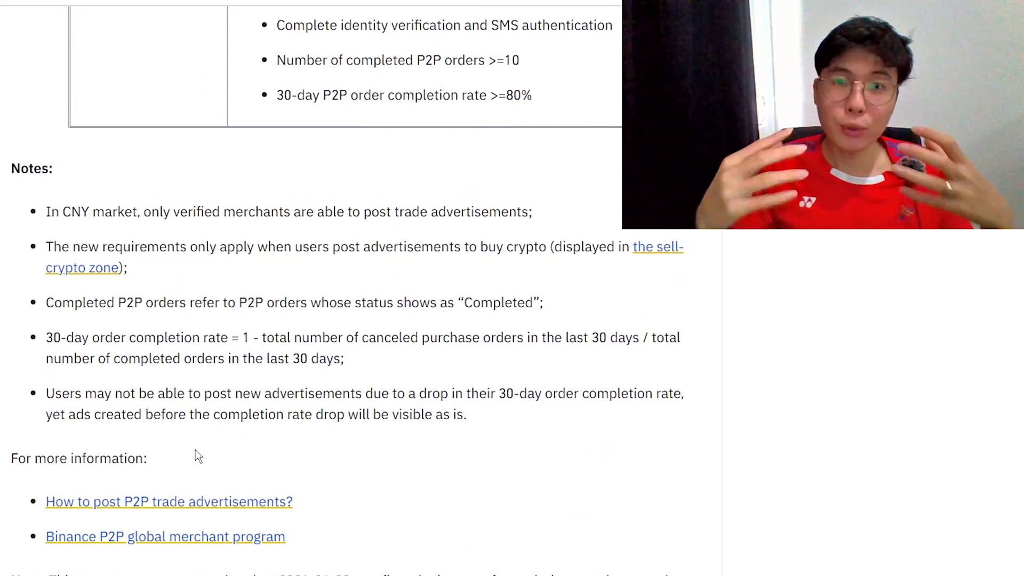
scroll(195, 450, "down", 1)
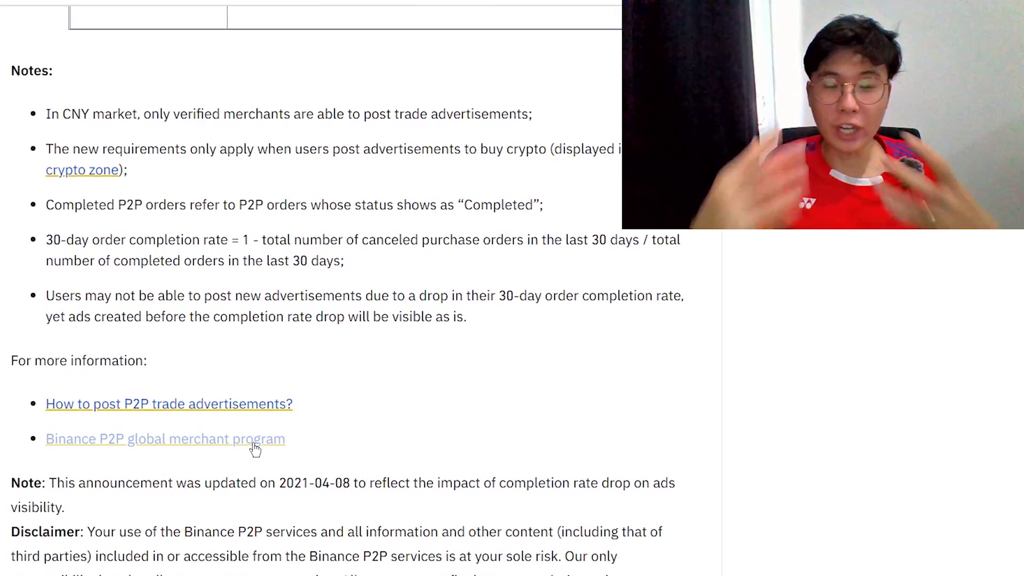
scroll(255, 450, "down", 2)
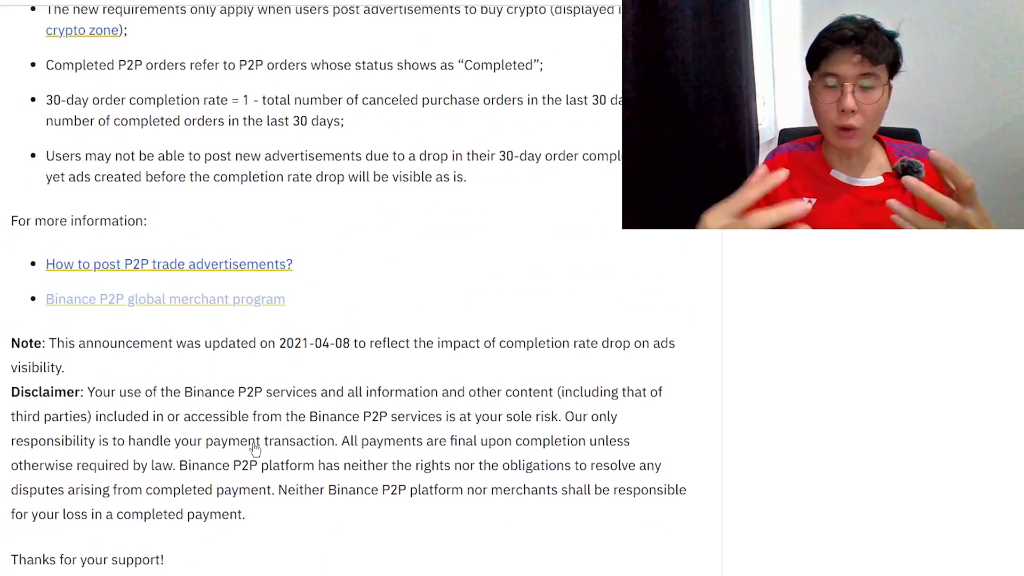
right_click(227, 298)
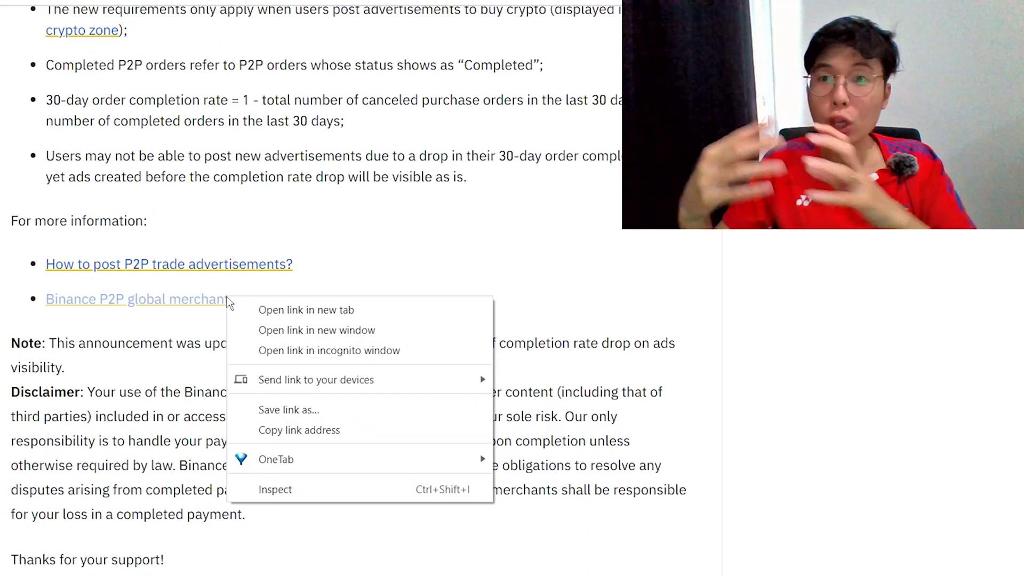
left_click(241, 306)
scroll(415, 350, "down", 5)
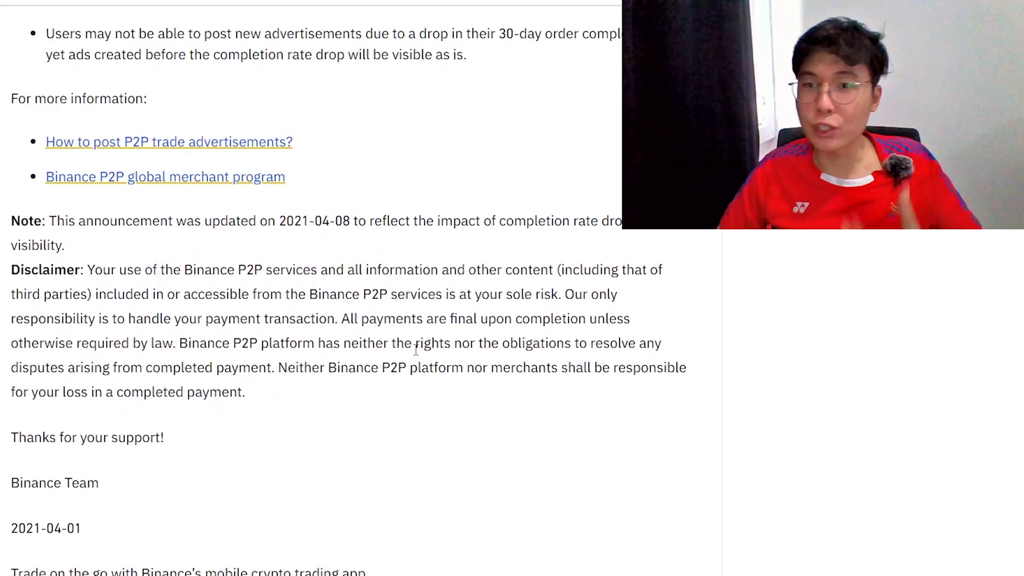
scroll(416, 354, "down", 2)
scroll(412, 358, "up", 12)
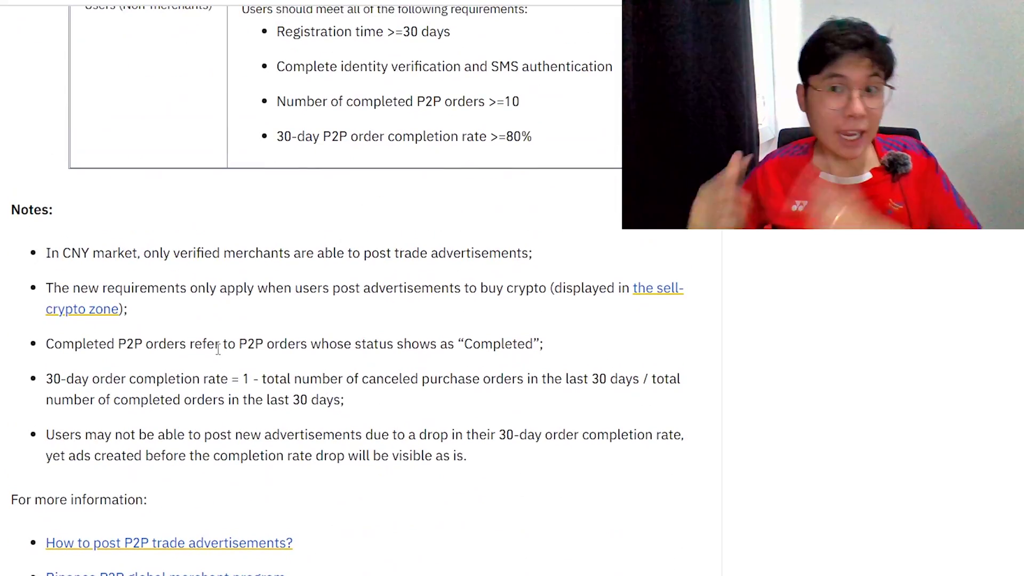
left_click_drag(220, 343, 484, 451)
Read the frozen-bank-account guide's suggestions, down to using a dedicated P2P bank account.
left_click(485, 450)
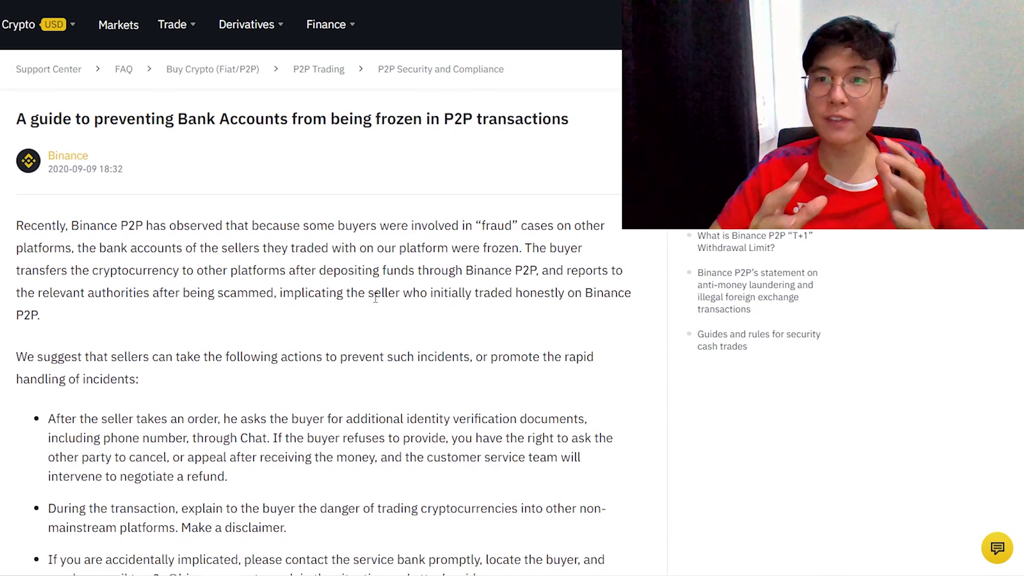
scroll(628, 297, "down", 2)
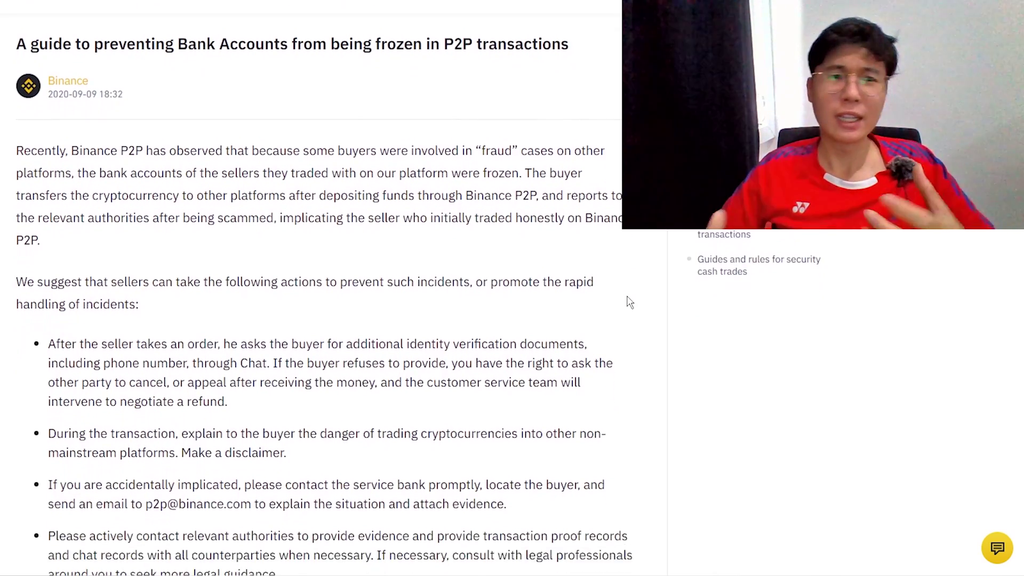
scroll(628, 302, "down", 2)
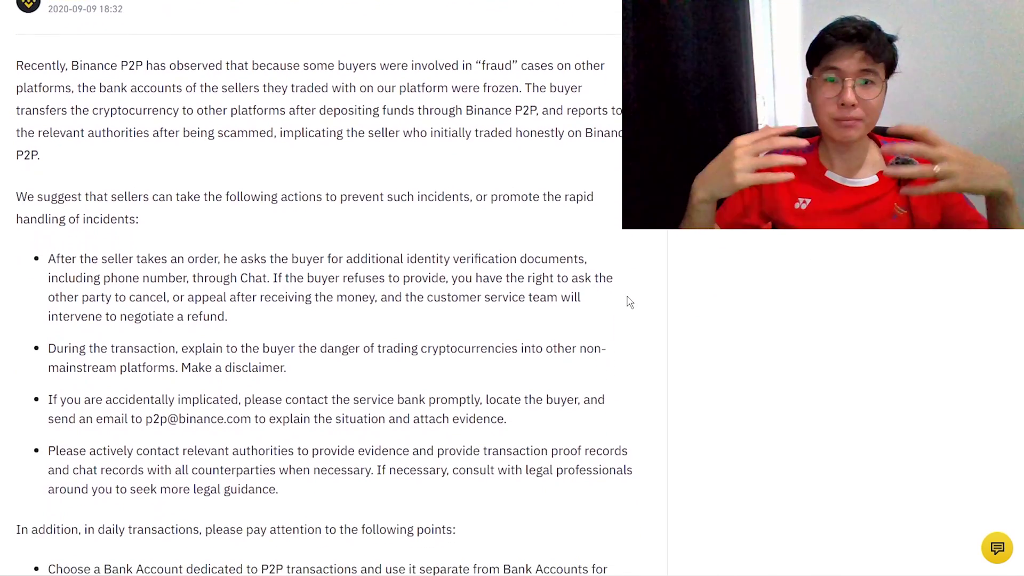
scroll(629, 302, "down", 1)
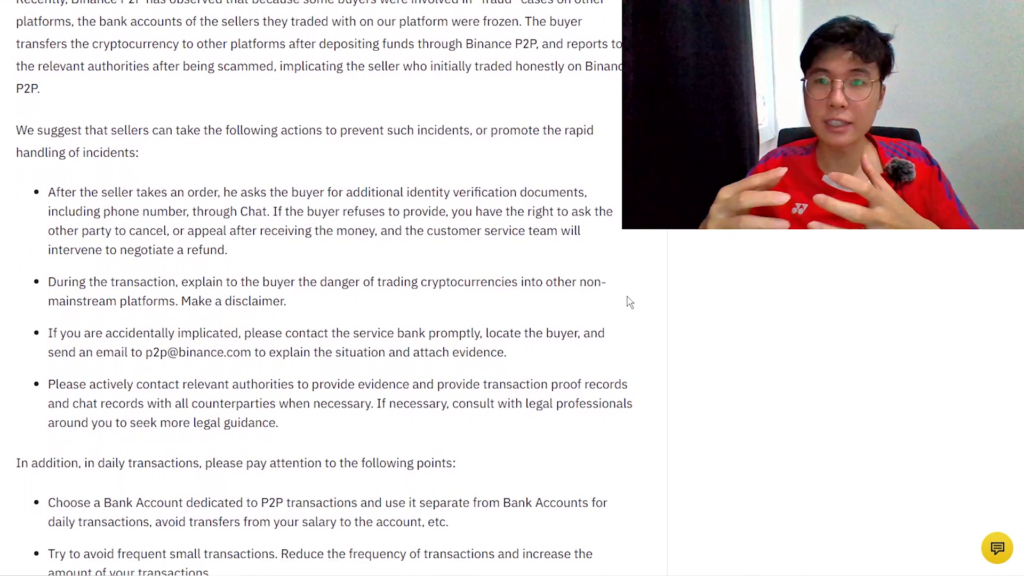
scroll(629, 302, "down", 2)
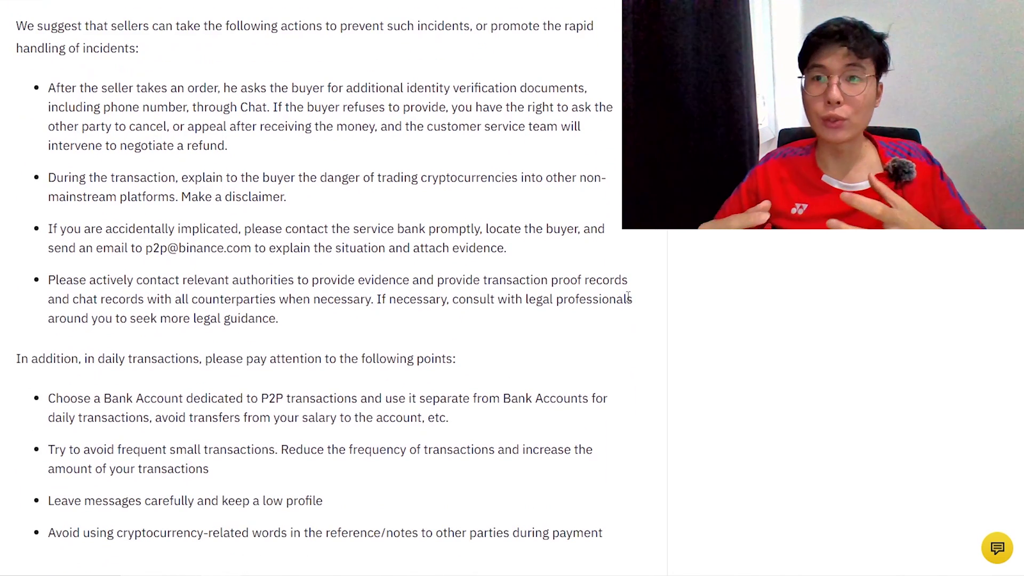